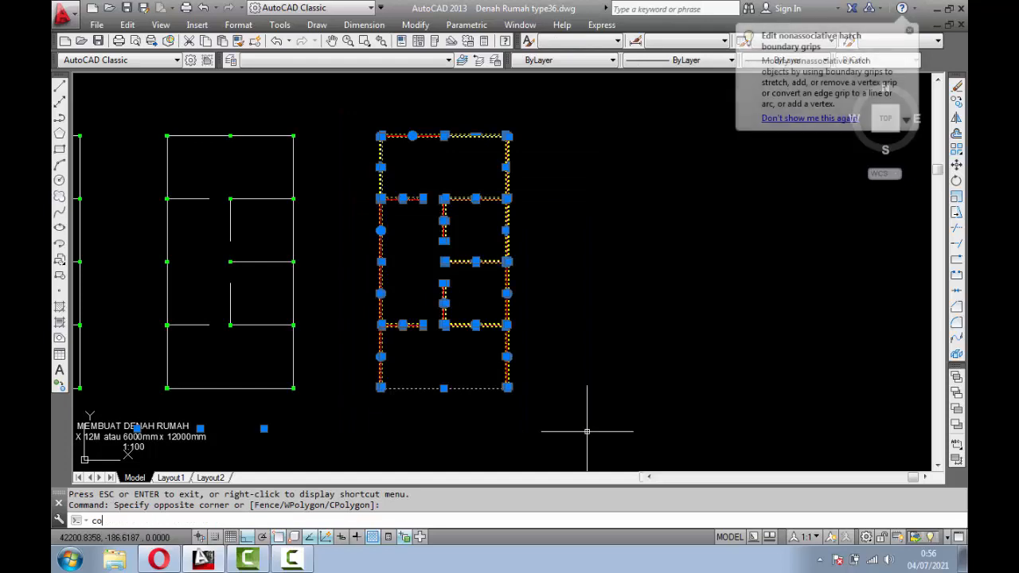
Step: Copy the selected hatched floor plan horizontally about 10,300 units to the right of the original
key(Return)
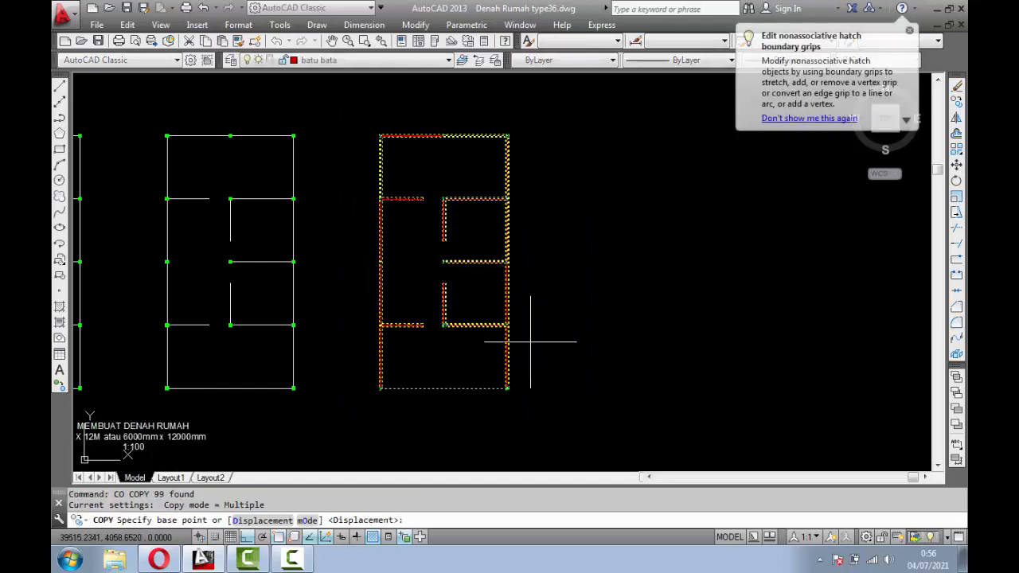
click(422, 182)
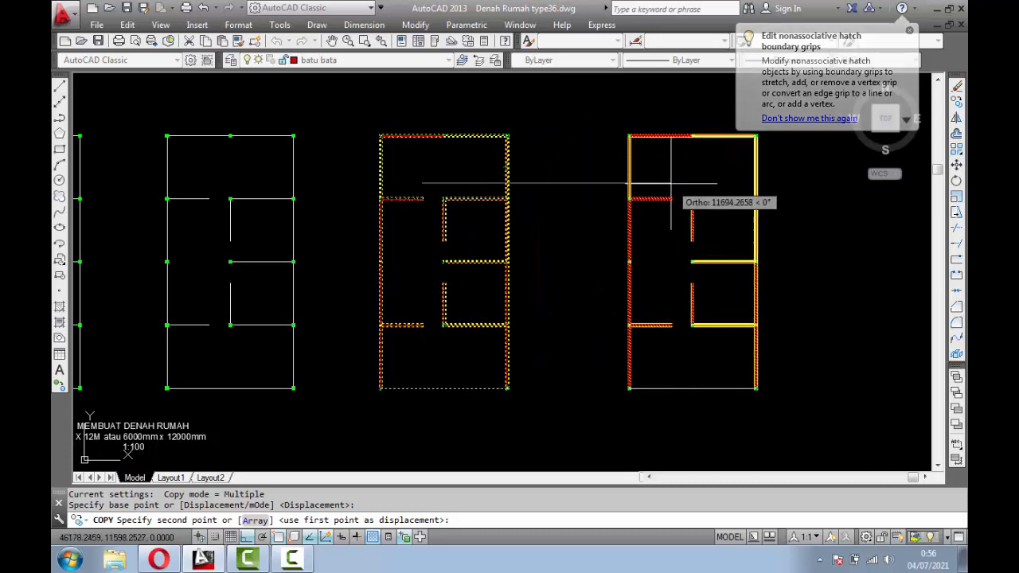
click(640, 194)
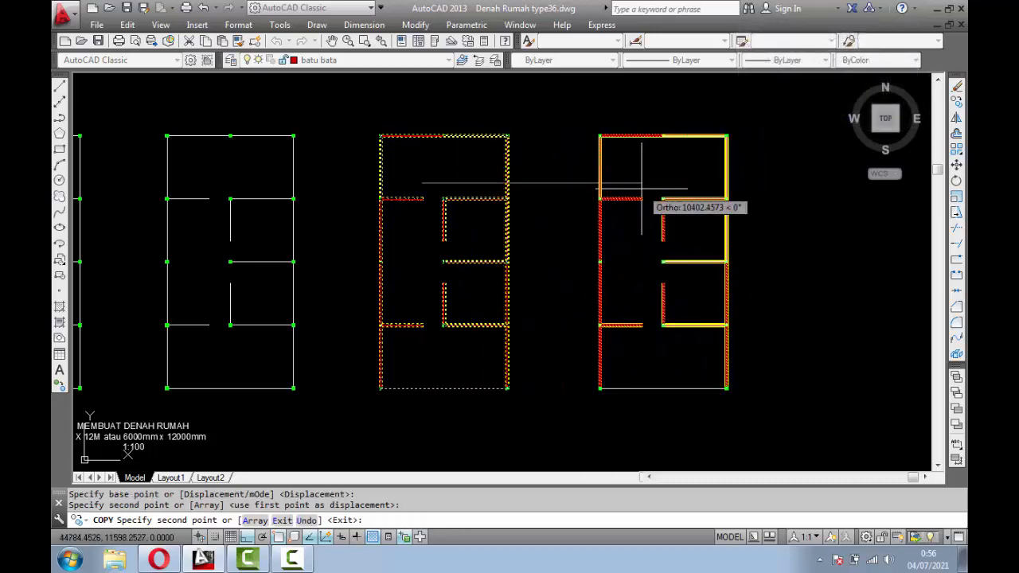
key(Return)
scroll(677, 262, down, 2)
scroll(777, 259, up, 2)
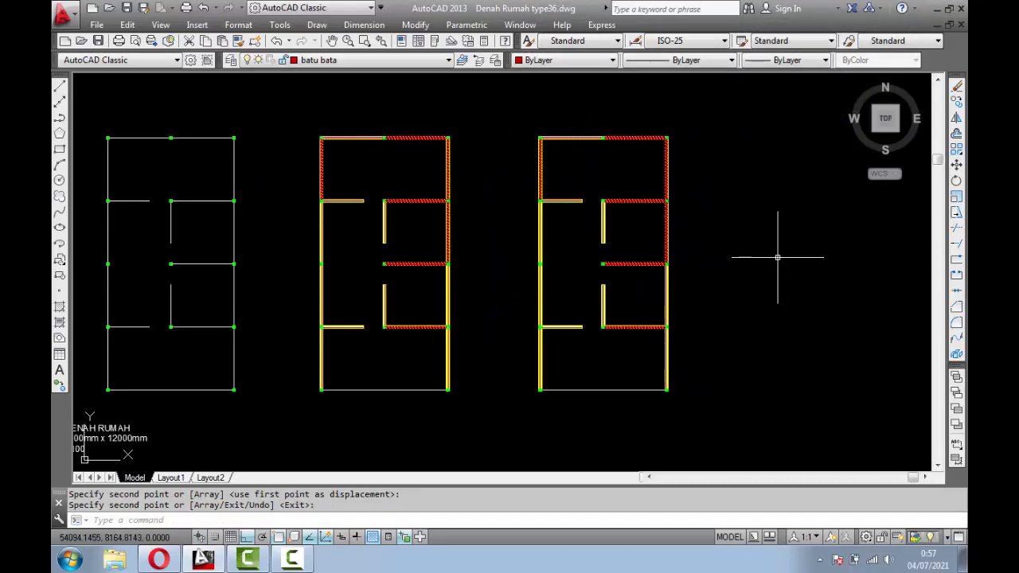
scroll(751, 212, down, 2)
scroll(653, 294, up, 6)
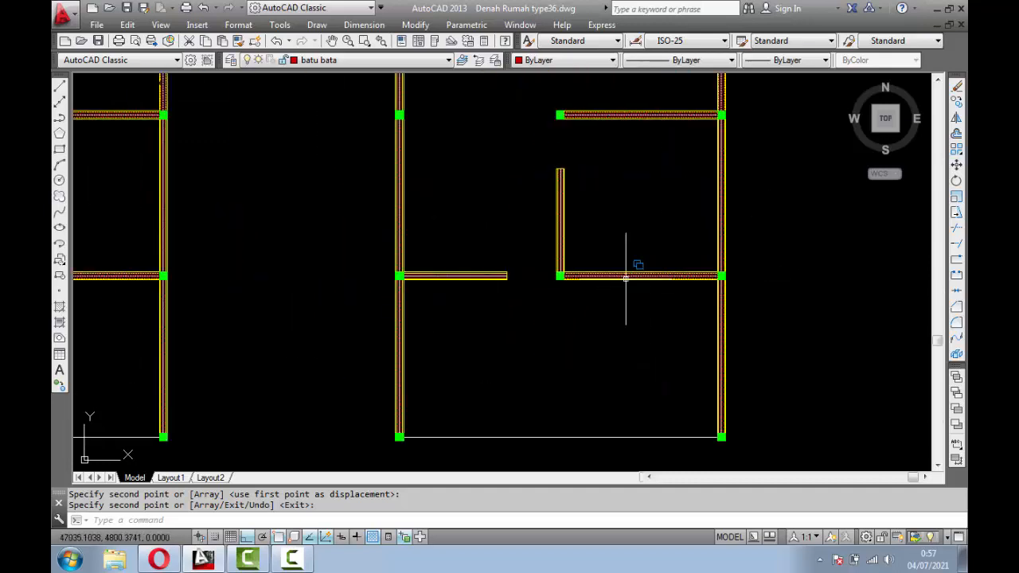
scroll(626, 277, up, 4)
text(rec)
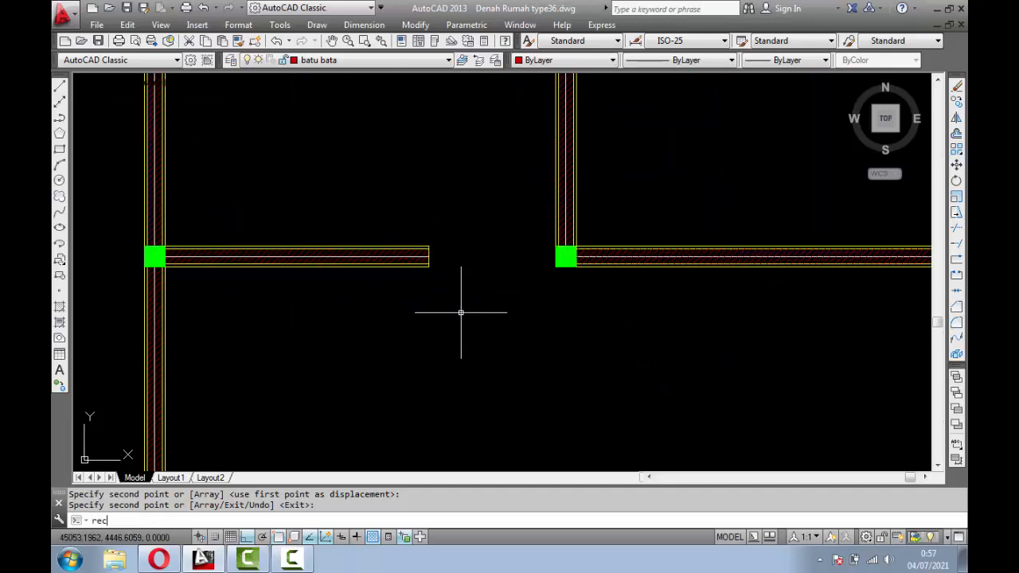
key(Return)
click(393, 361)
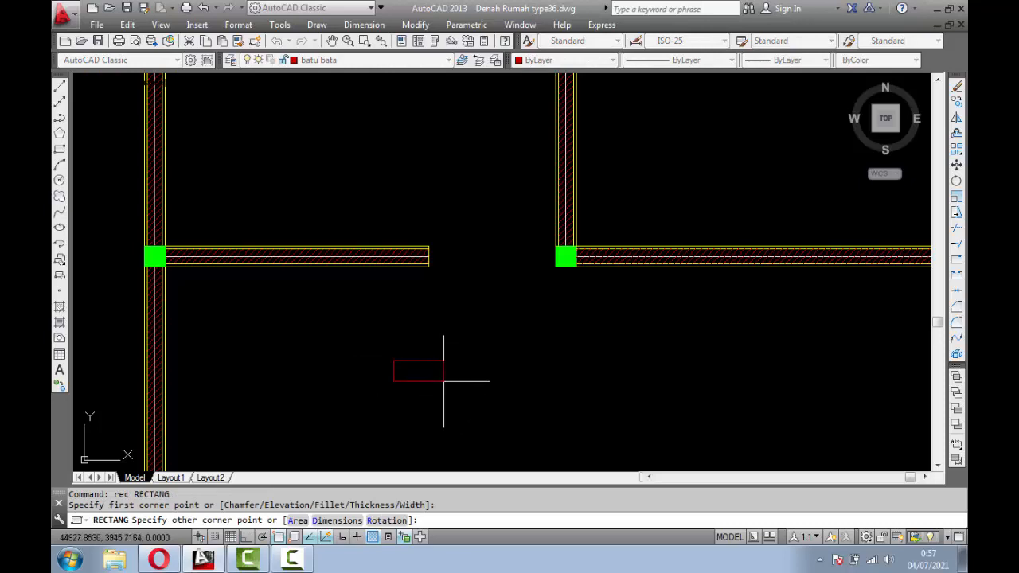
key(Escape)
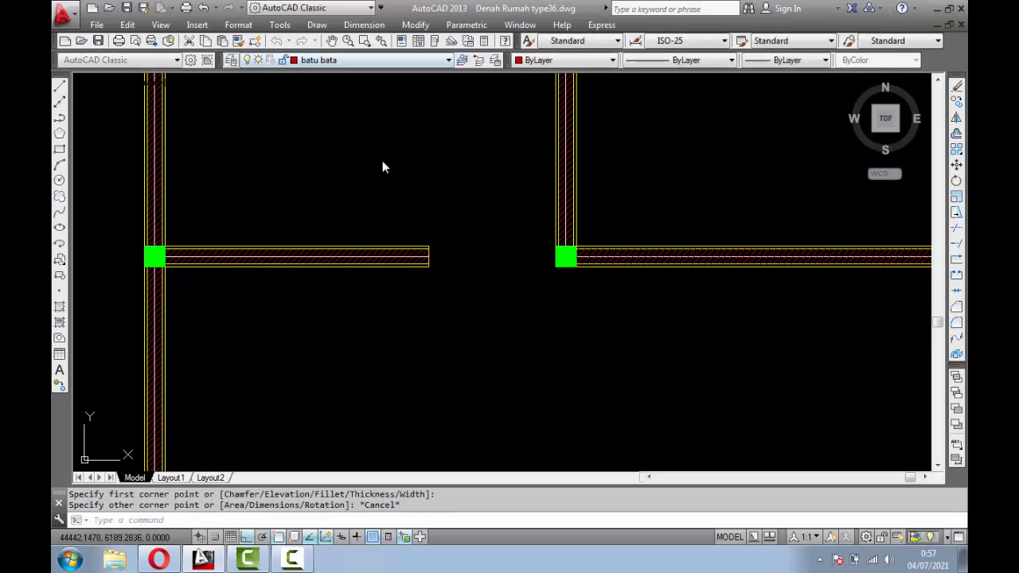
Step: Create a new layer named pintu with index colour 120
click(230, 59)
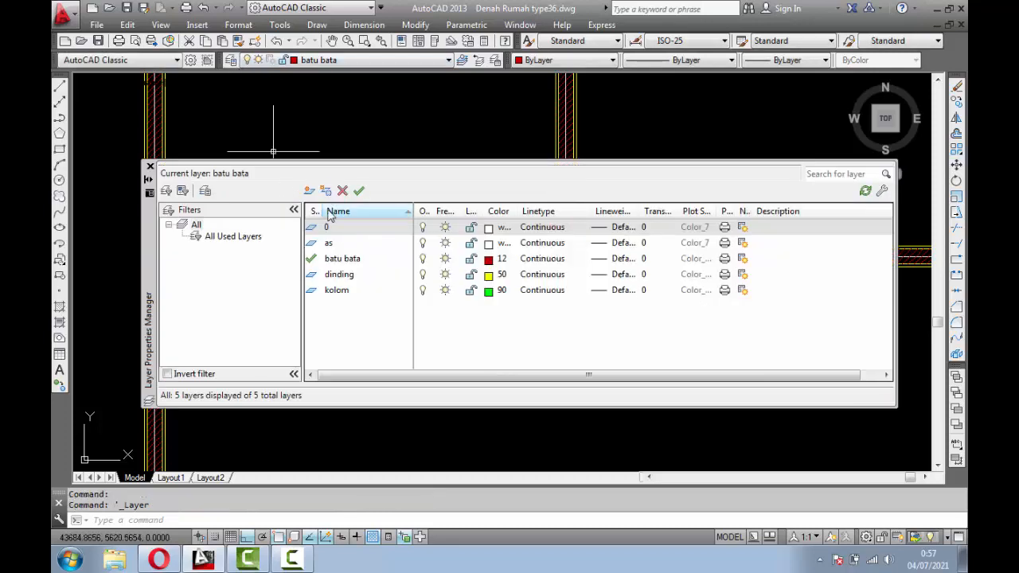
click(310, 192)
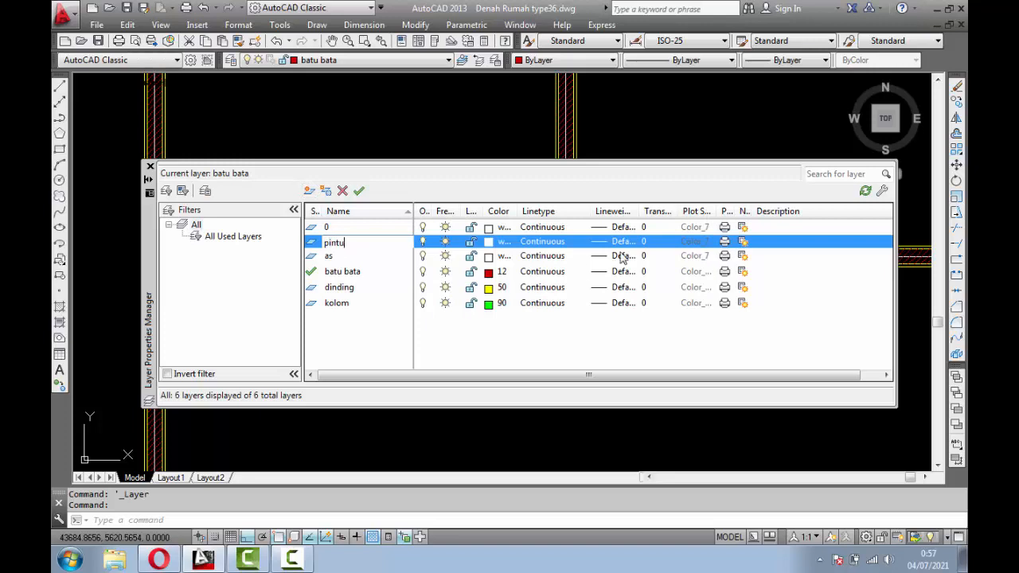
click(492, 242)
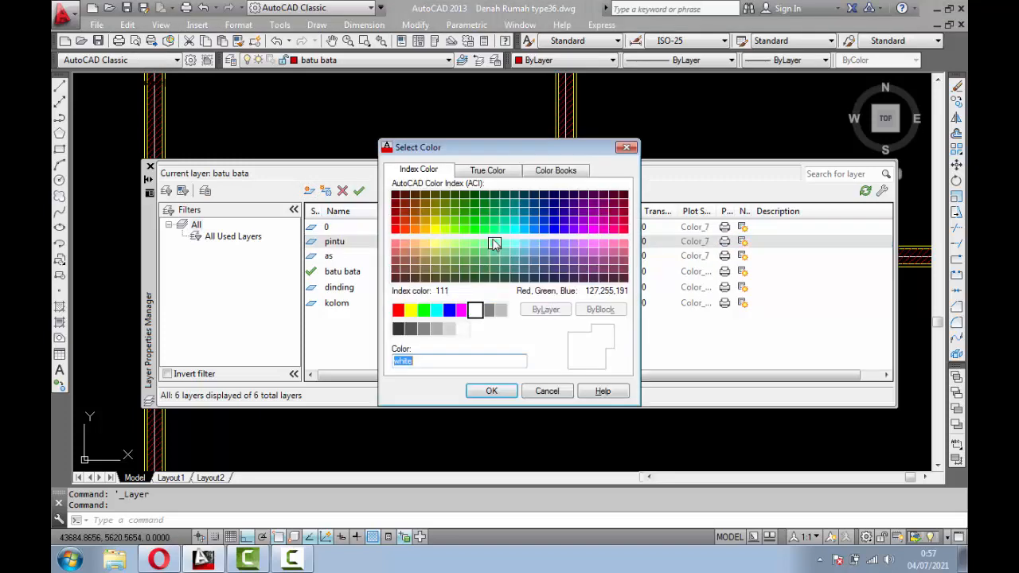
click(505, 231)
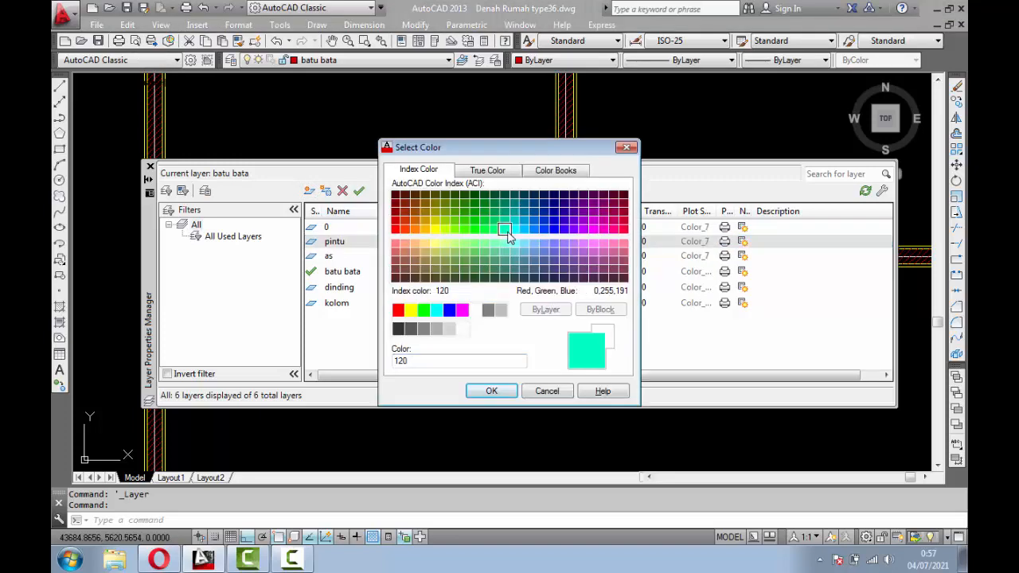
click(490, 392)
click(148, 167)
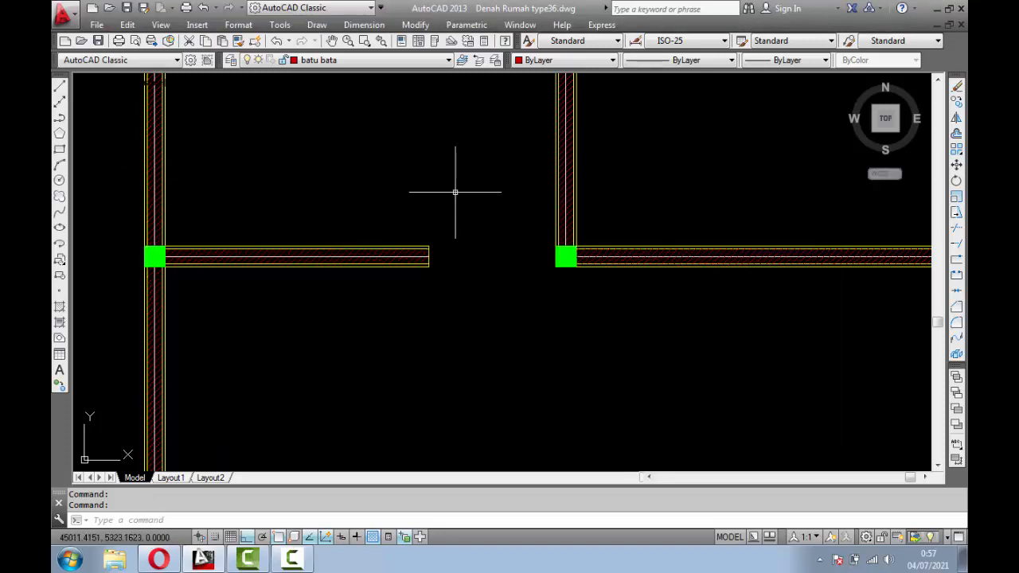
scroll(489, 298, down, 2)
scroll(491, 298, up, 2)
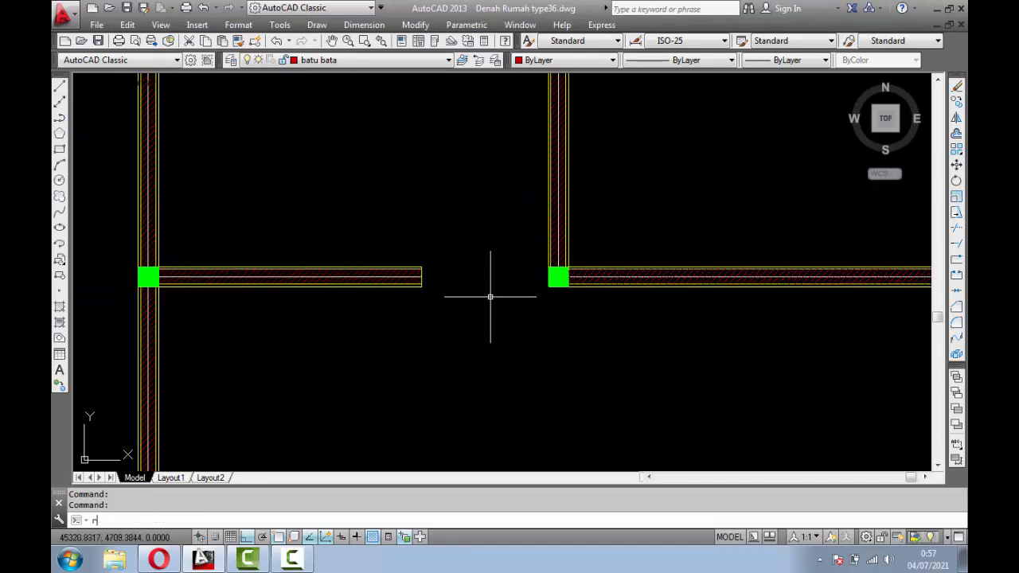
key(Return)
scroll(364, 369, down, 2)
scroll(363, 391, up, 2)
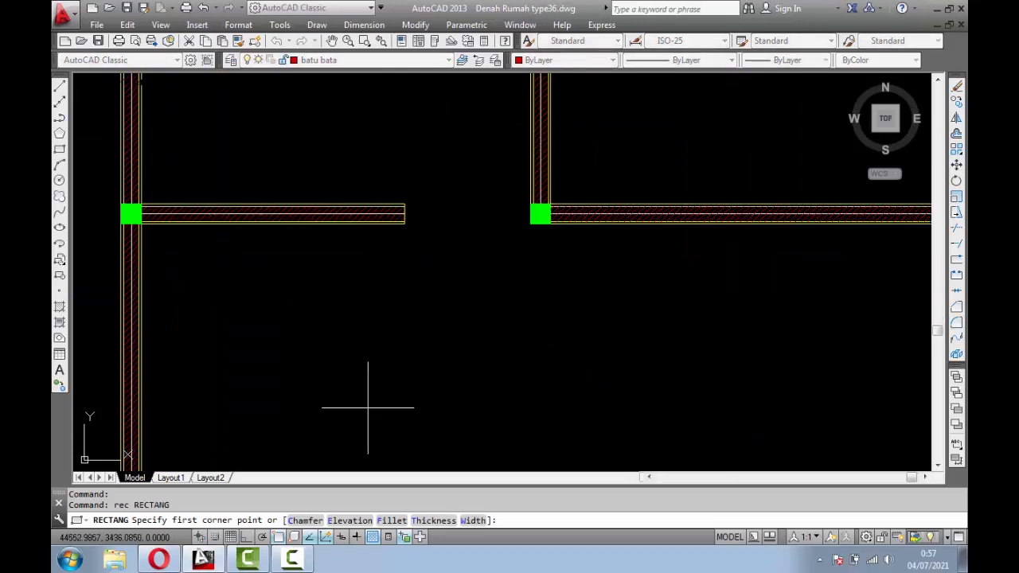
click(353, 348)
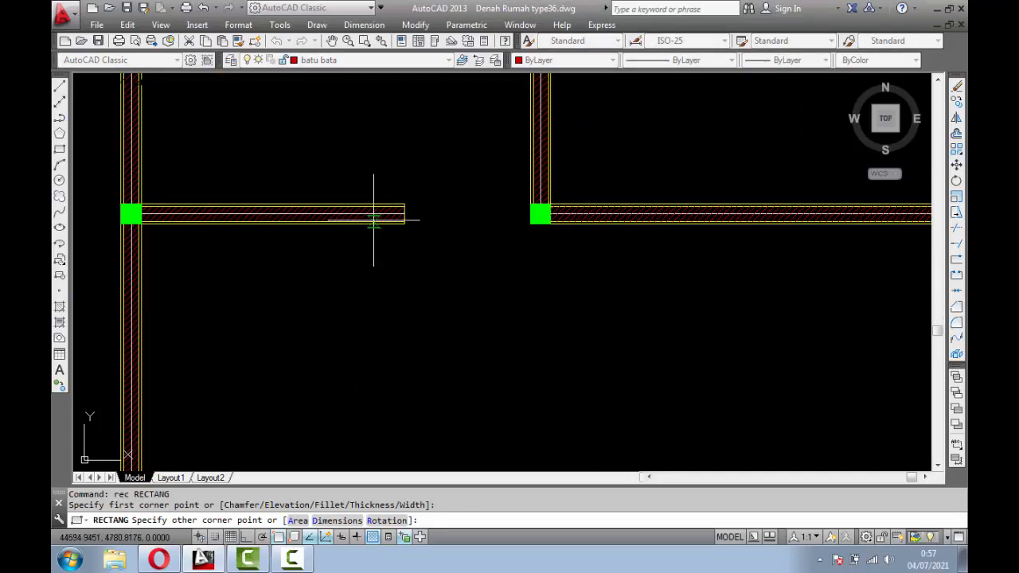
key(Escape)
Step: Make pintu the current layer and draw a 50 by 150 rectangle in the empty space below the lower-left interior wall
click(385, 60)
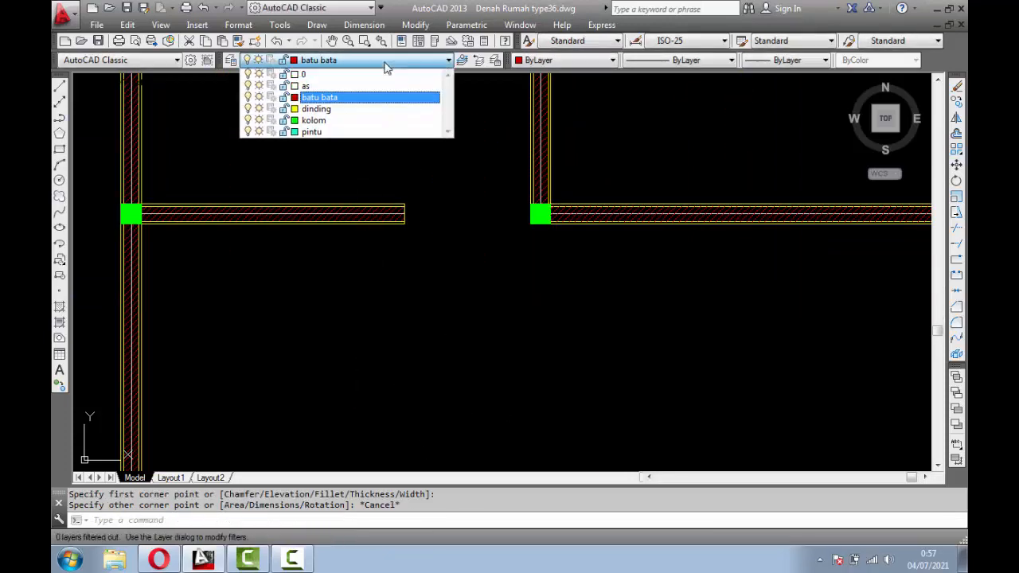
click(355, 132)
text(re)
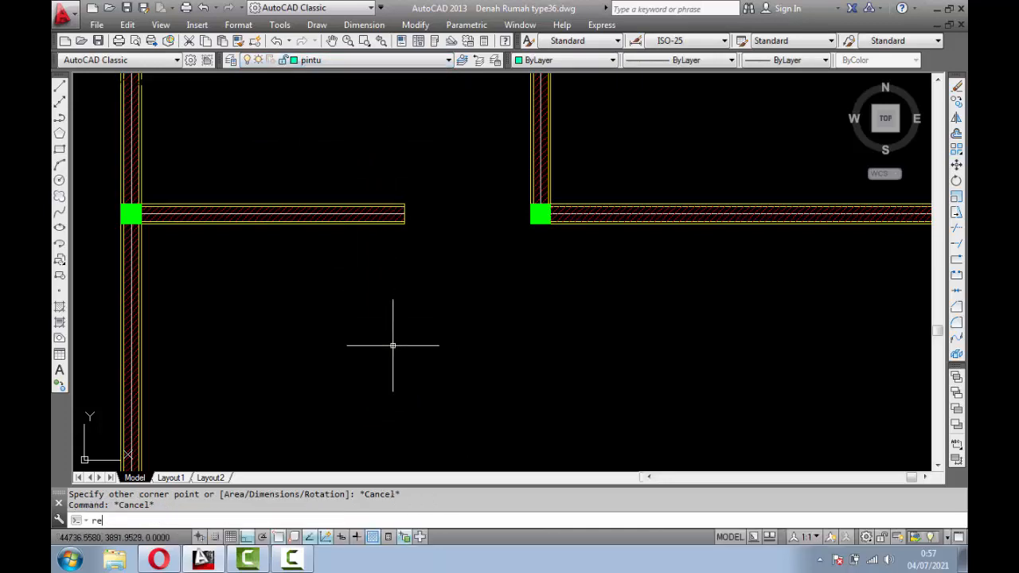
text(c)
key(Return)
click(362, 374)
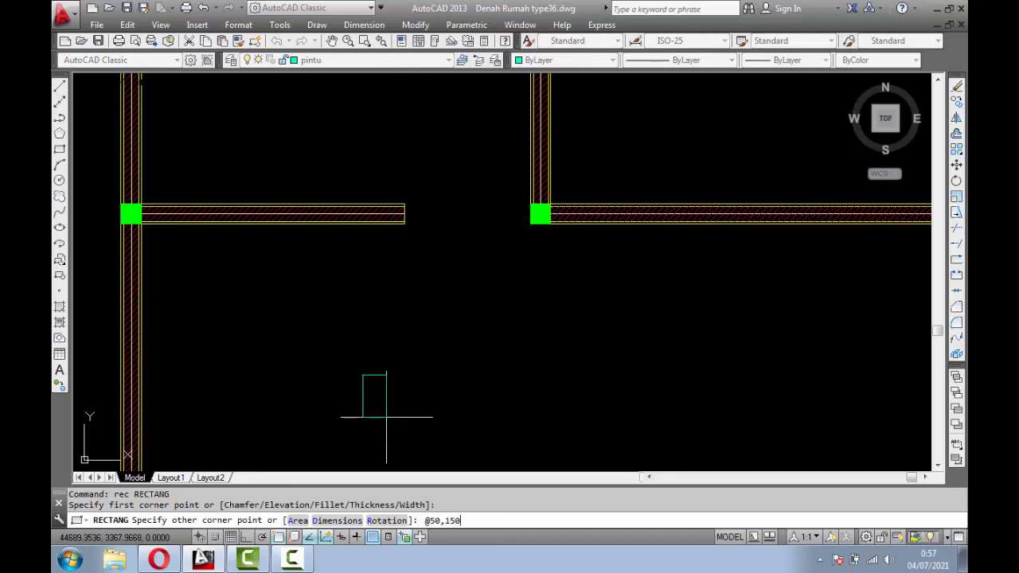
text(@50,150)
key(Return)
Step: Explode the 50 by 150 rectangle into separate lines
scroll(366, 364, up, 8)
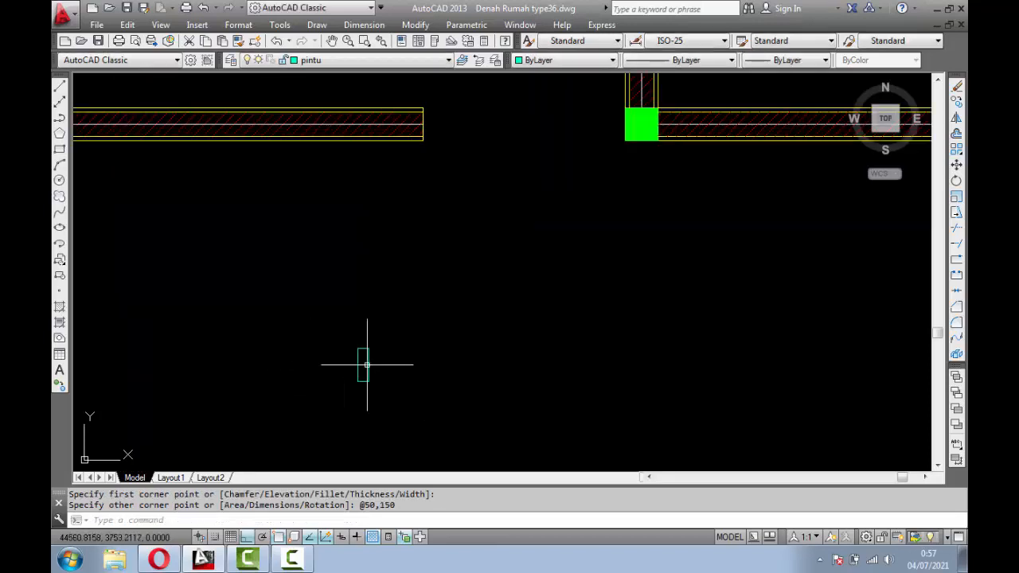
click(407, 414)
click(357, 360)
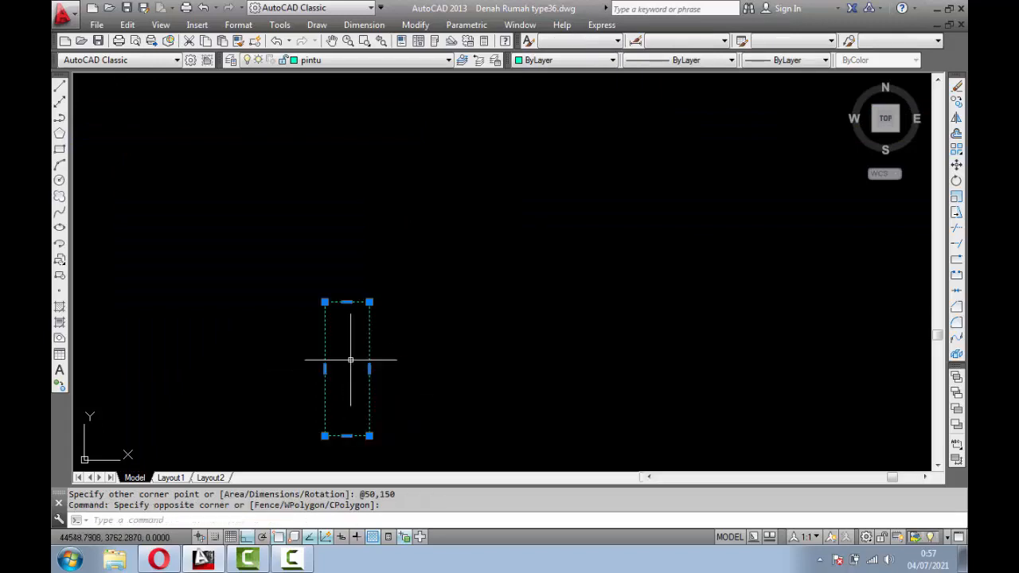
click(957, 356)
scroll(546, 346, down, 5)
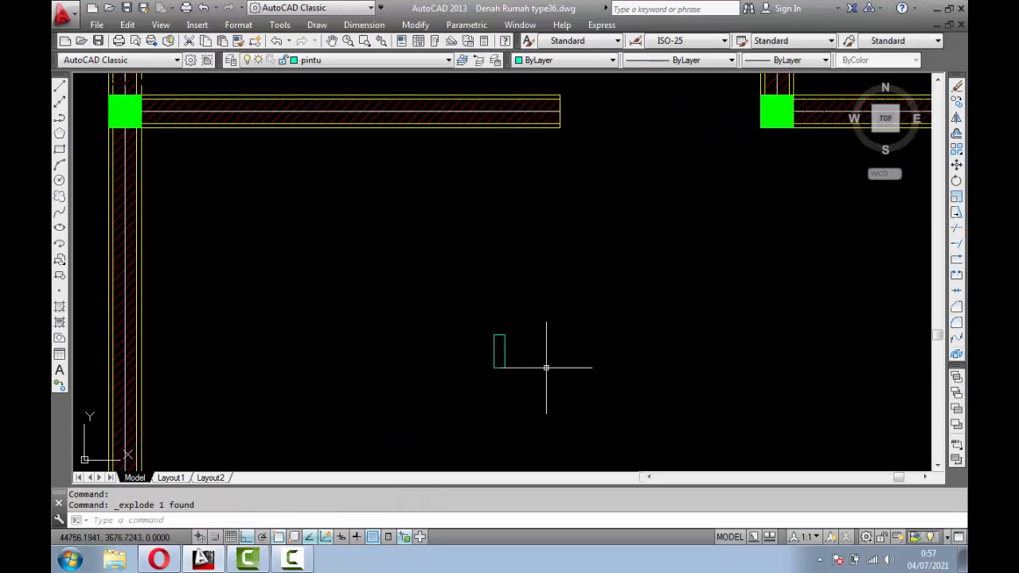
Step: Offset the right edge of the exploded rectangle inward by 10
scroll(500, 346, up, 5)
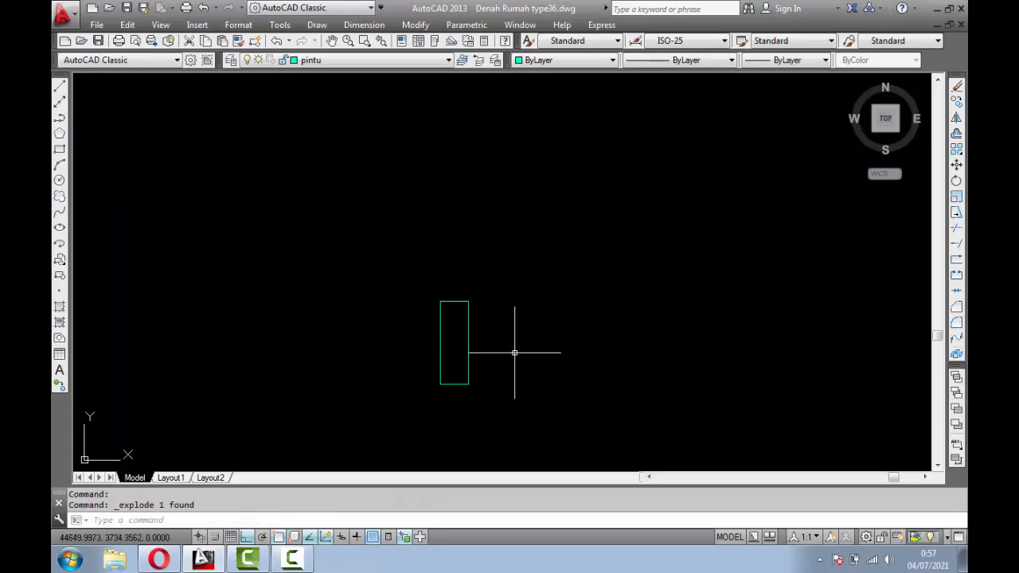
scroll(543, 359, down, 4)
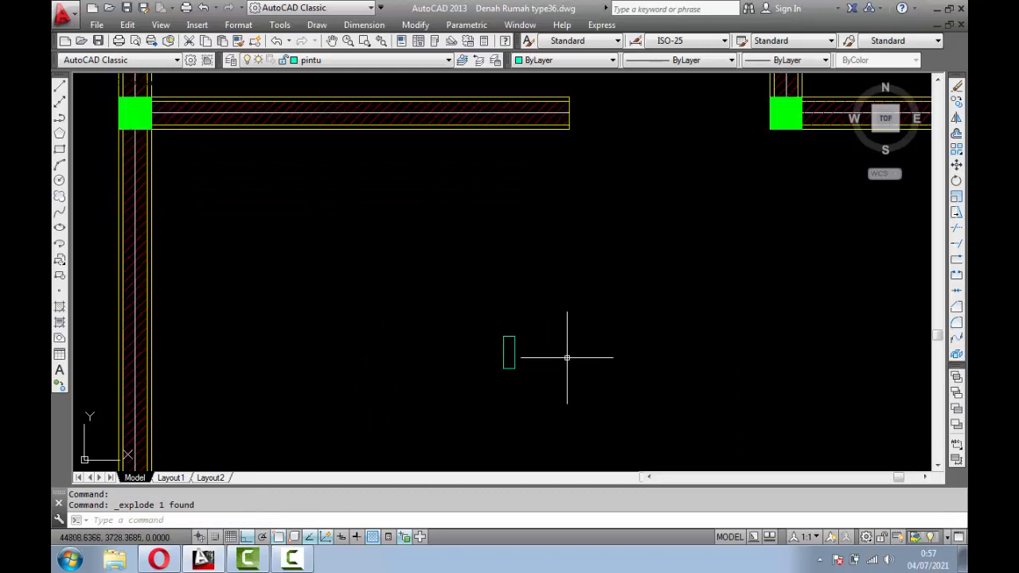
scroll(527, 371, up, 2)
middle_drag(499, 372, 350, 372)
scroll(384, 335, up, 2)
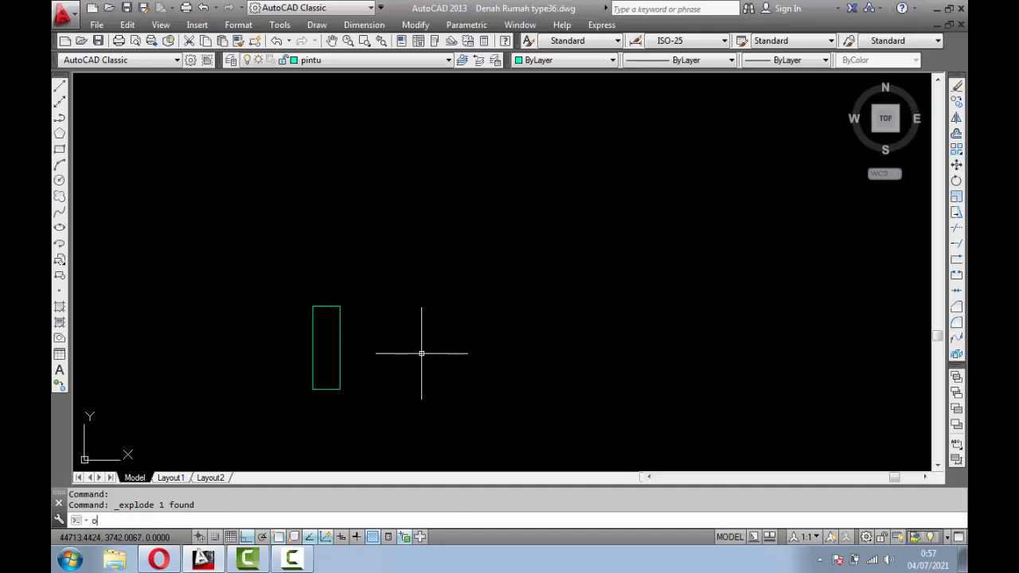
key(Return)
text(10)
key(Return)
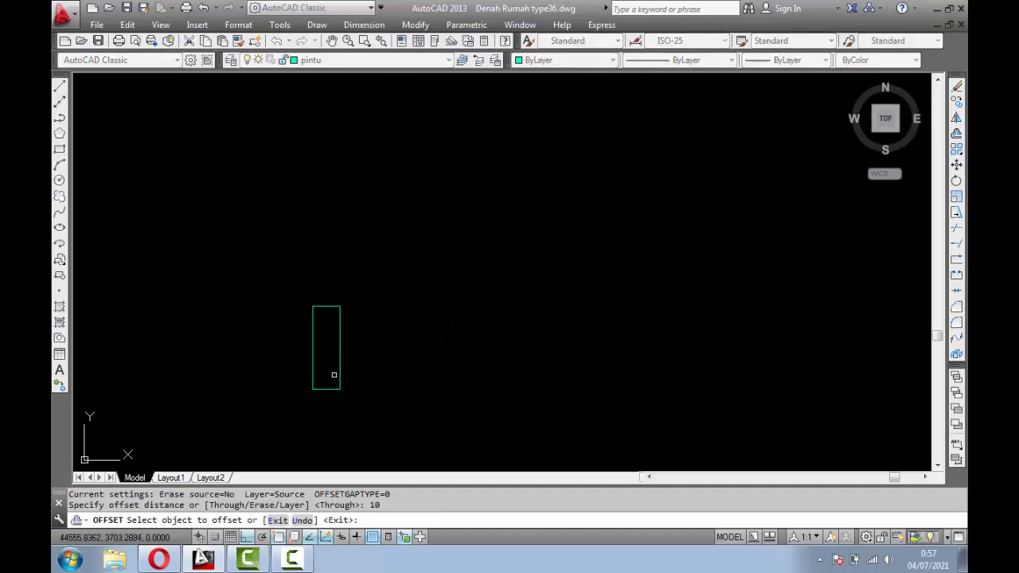
click(341, 377)
click(335, 355)
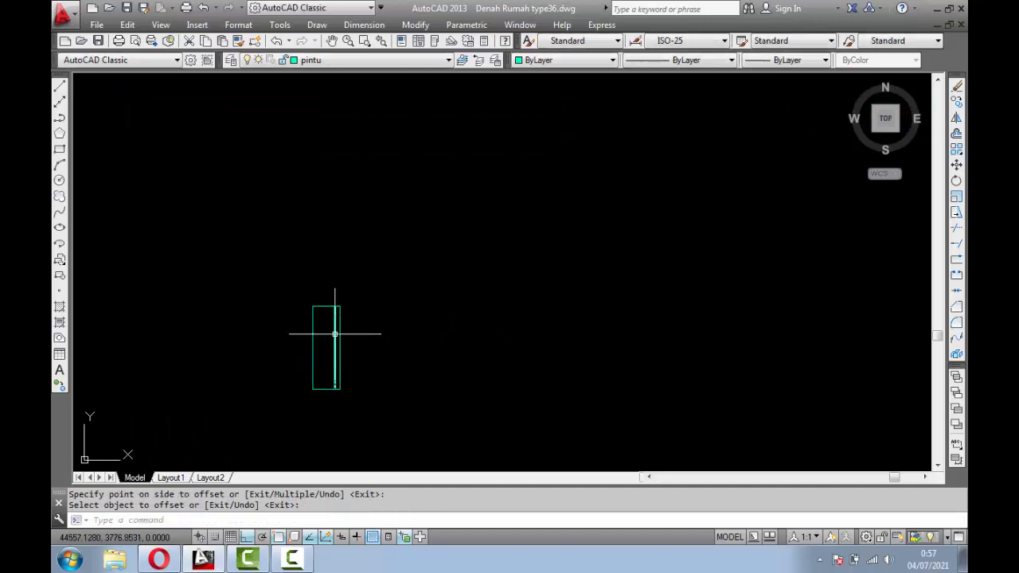
key(Return)
Step: Offset the top edge of the exploded rectangle downward by 40
key(Return)
text(40)
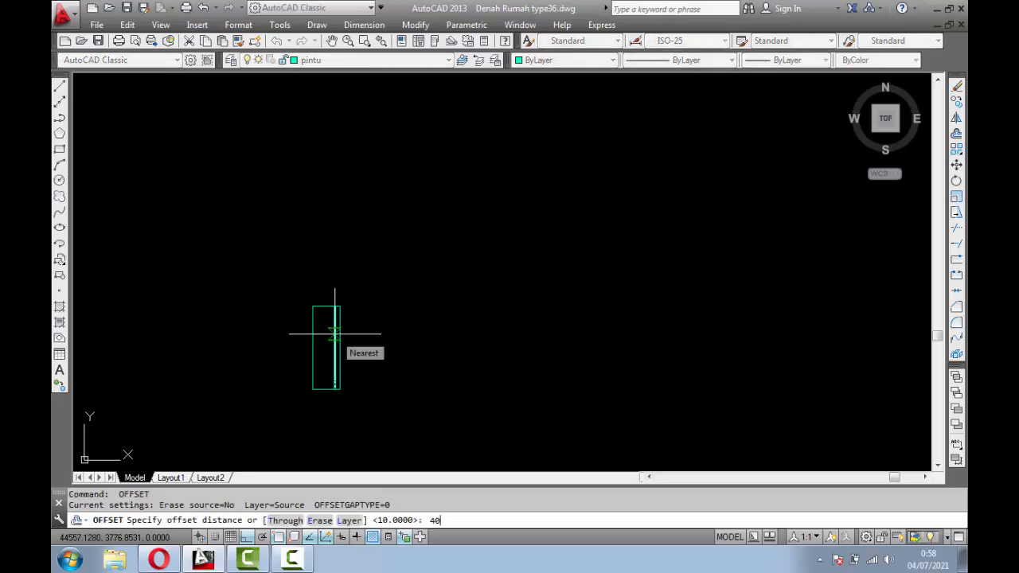
key(Return)
click(324, 307)
click(324, 348)
key(Return)
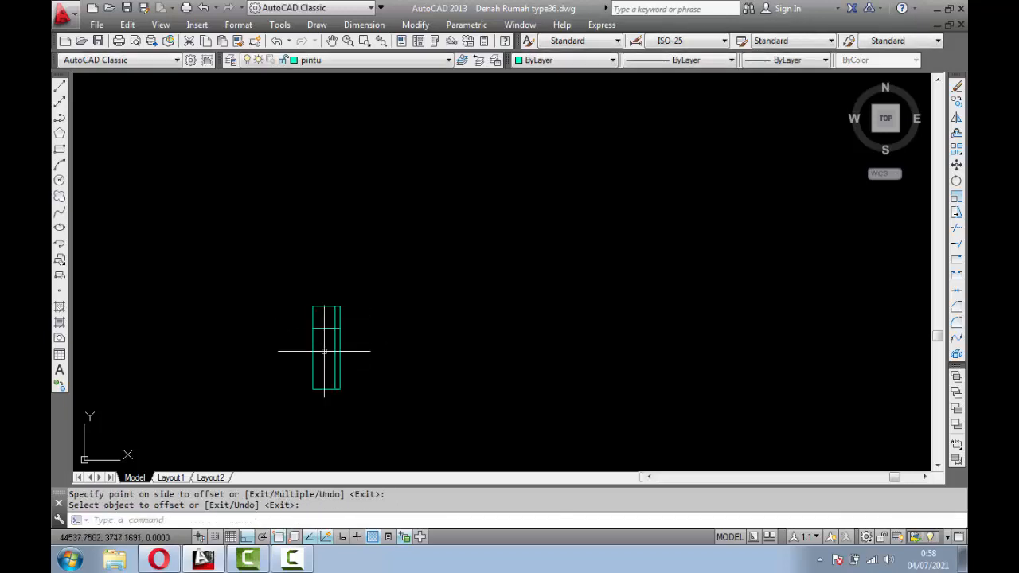
Step: Trim away the rectangle's upper-right corner and the leftover inner lines to form the notched door frame profile
scroll(324, 341, up, 2)
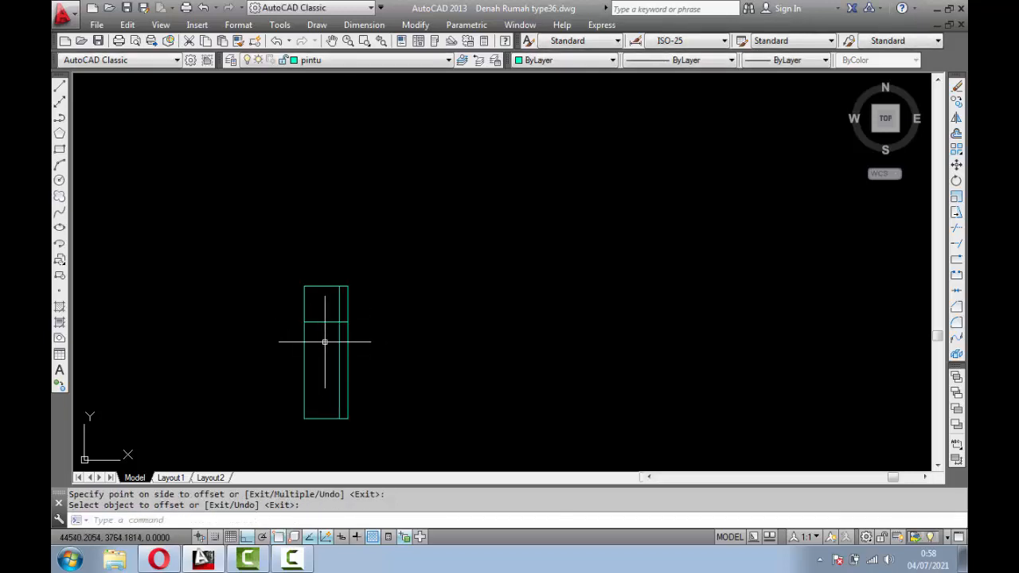
scroll(325, 341, up, 2)
text(tr)
key(Return)
key(Return)
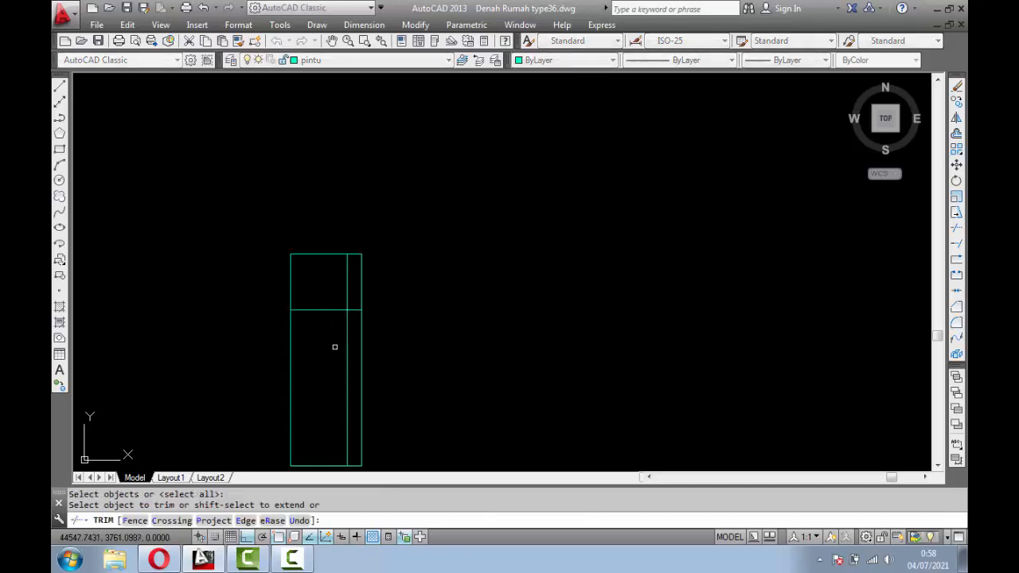
scroll(334, 348, up, 2)
click(392, 266)
click(373, 182)
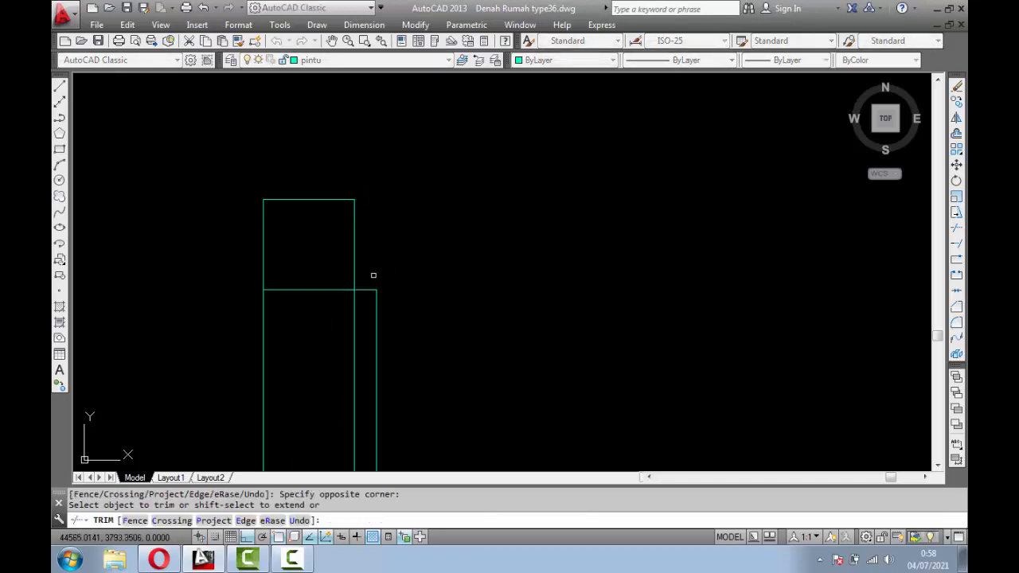
click(355, 312)
click(339, 290)
scroll(366, 257, down, 10)
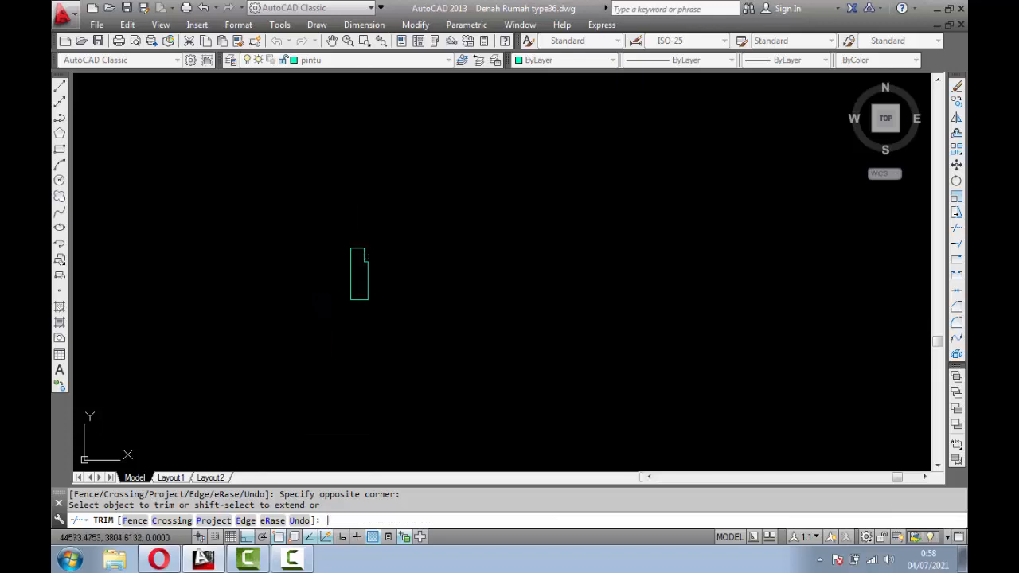
key(Return)
Step: Add a linear dimension across the wall opening, between the left wall's lower corner and the green column
scroll(435, 180, up, 2)
scroll(435, 180, up, 4)
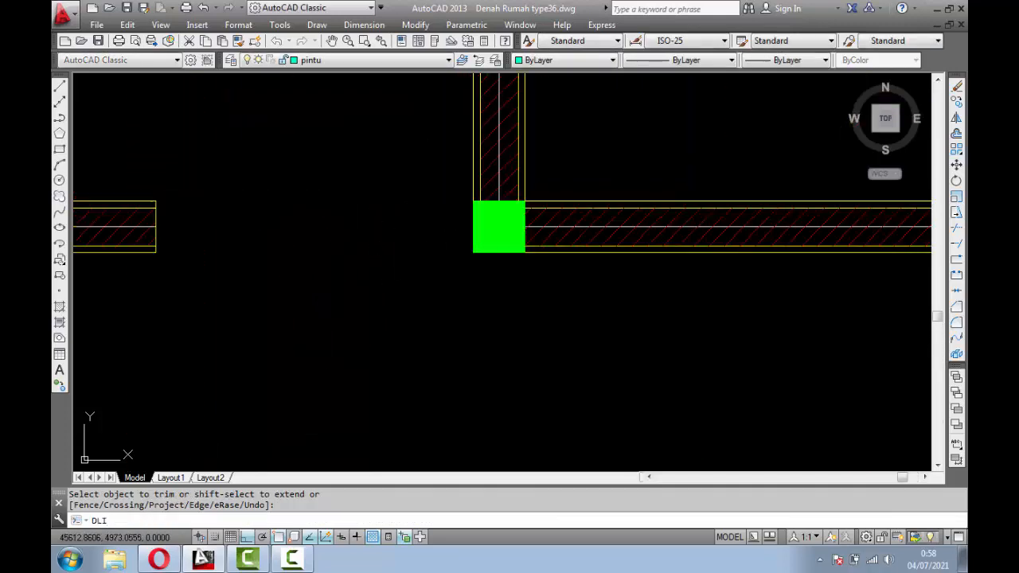
key(Return)
click(155, 252)
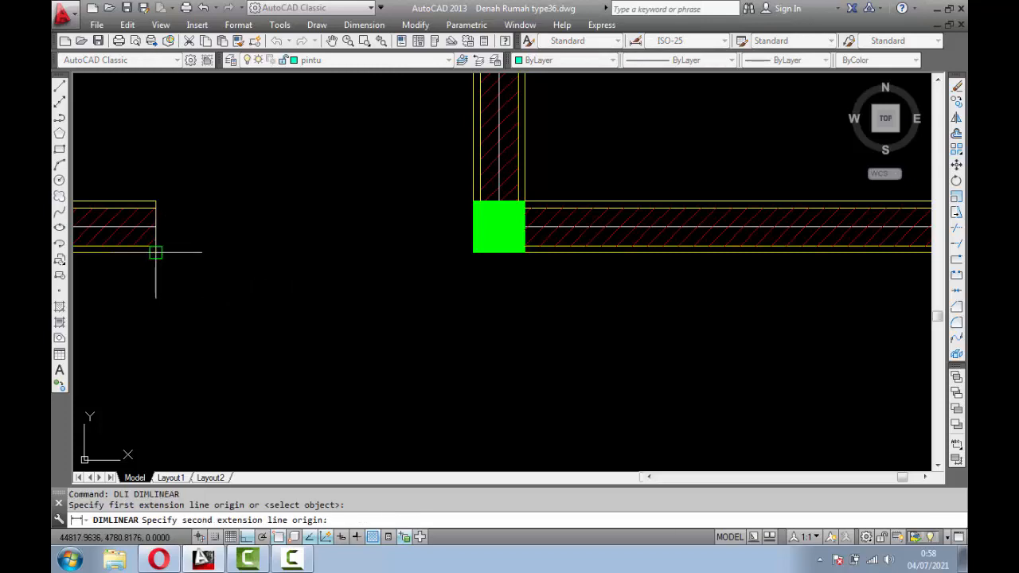
click(473, 253)
click(382, 298)
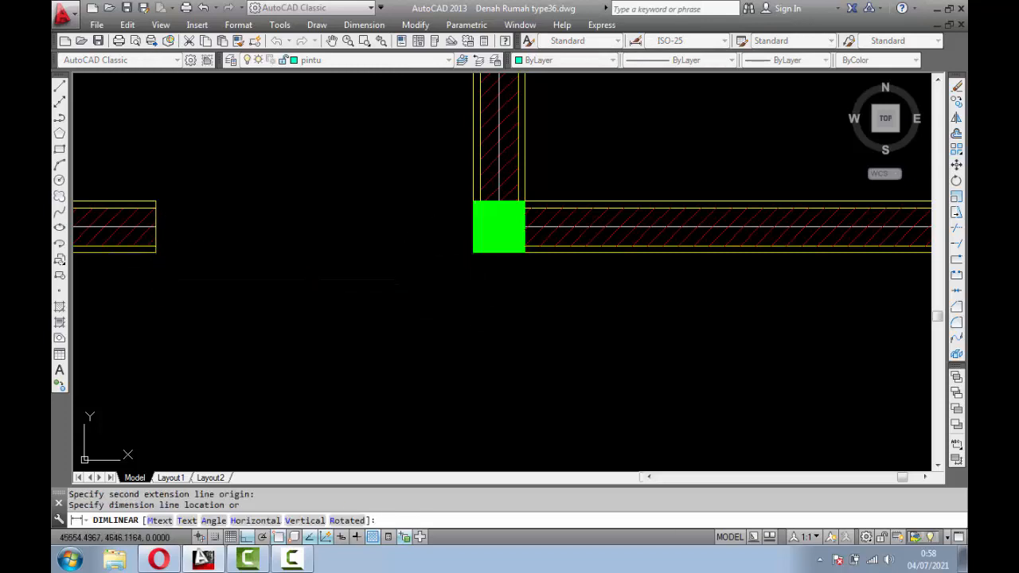
scroll(343, 308, up, 5)
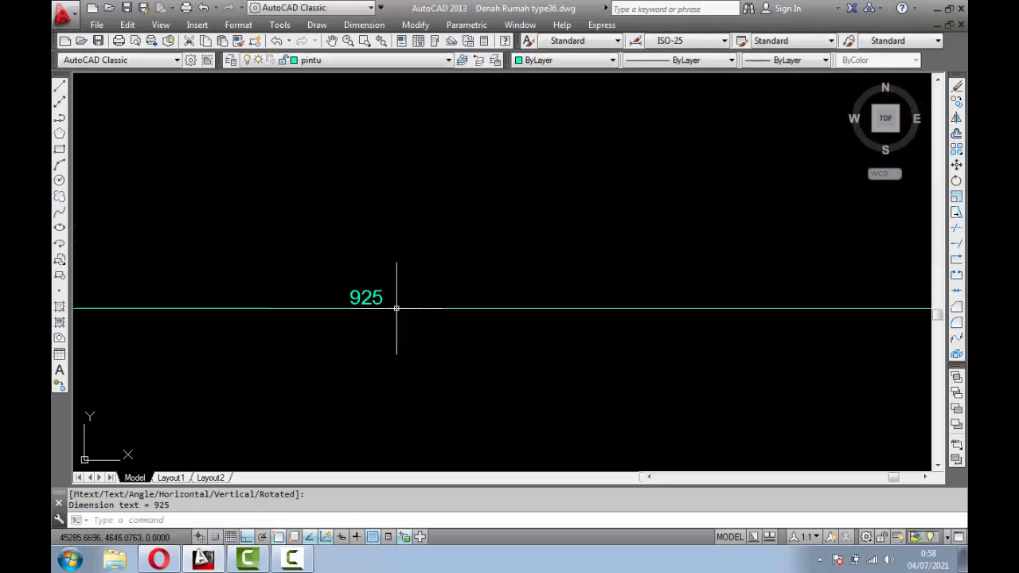
scroll(397, 311, down, 5)
scroll(453, 270, down, 2)
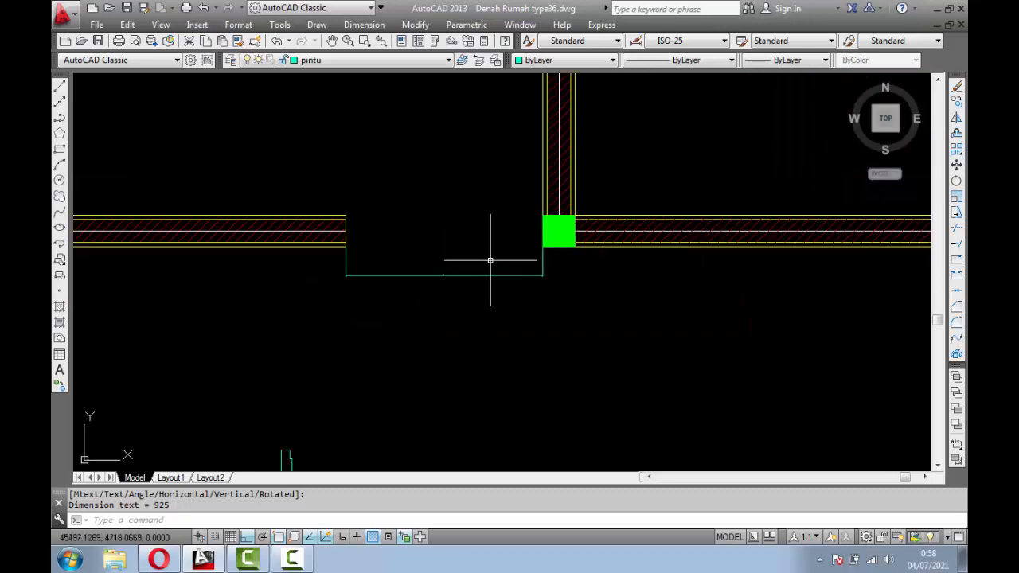
Step: Modify the ISO-25 dimension style to a text height of 200
click(369, 27)
click(422, 398)
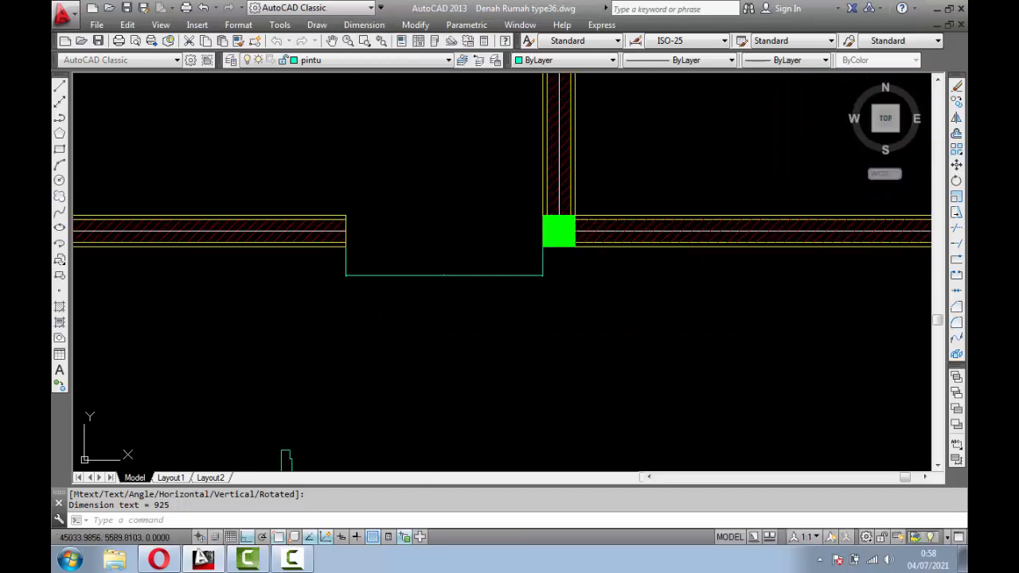
click(658, 246)
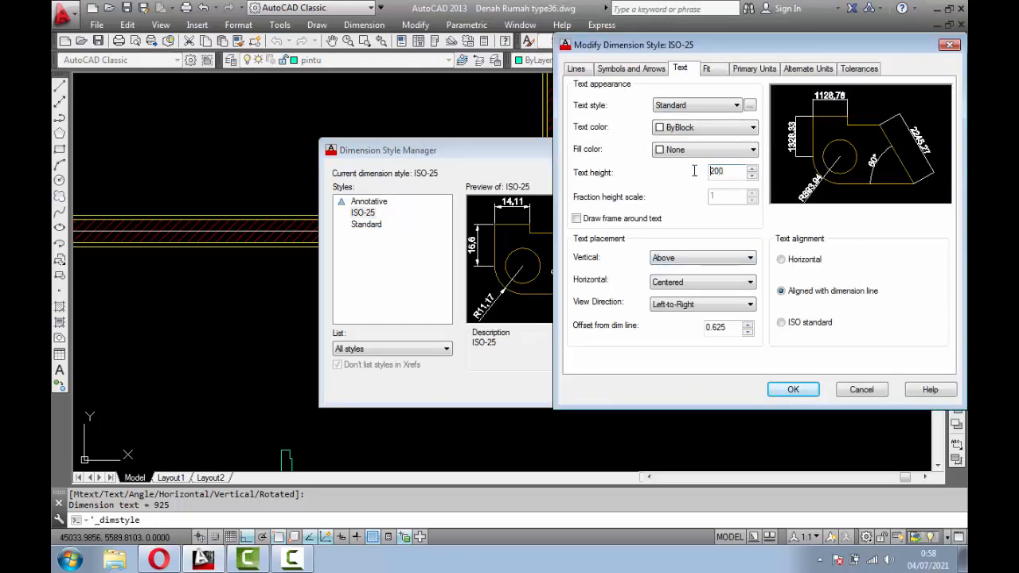
click(794, 389)
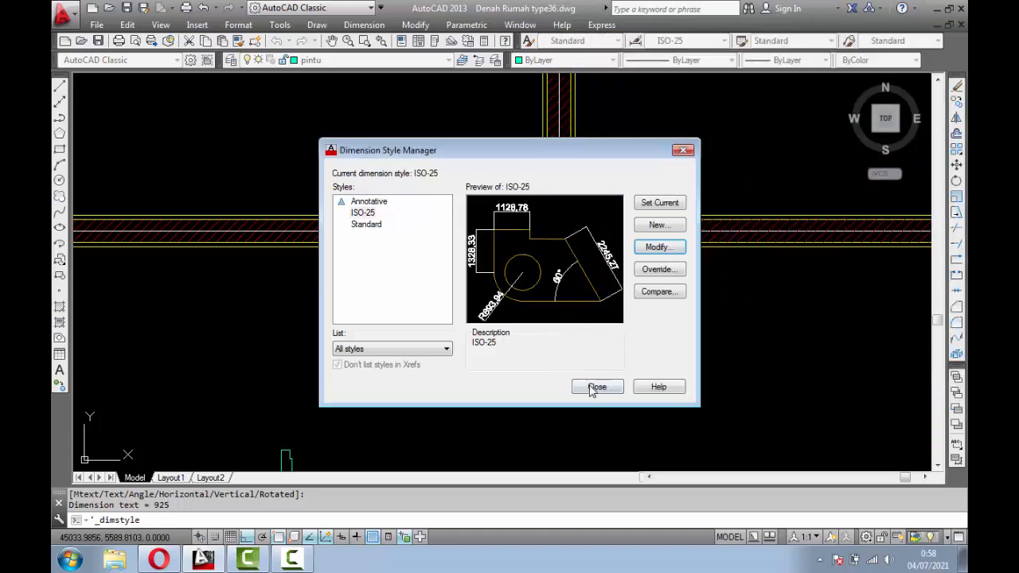
click(596, 386)
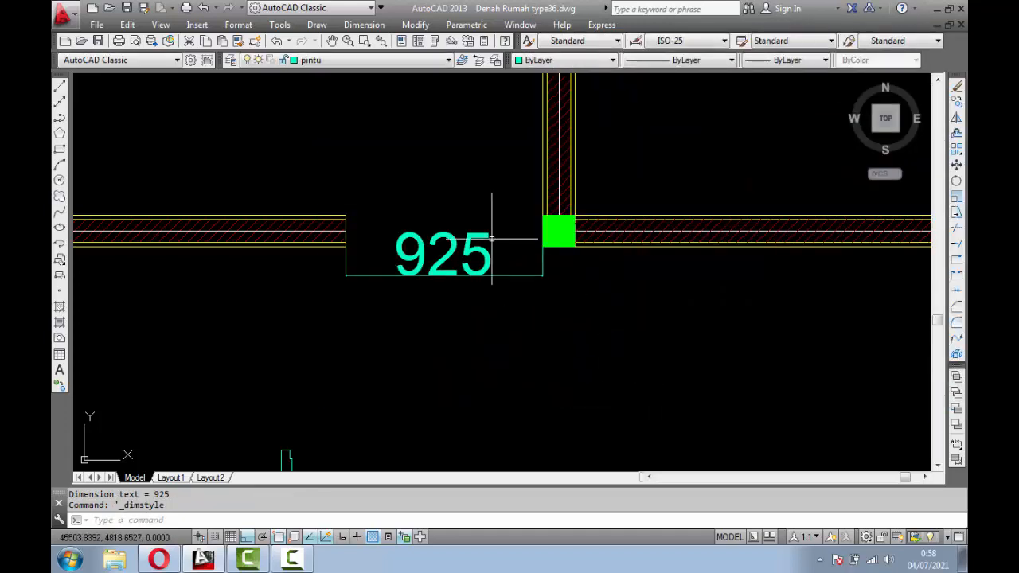
scroll(492, 238, down, 1)
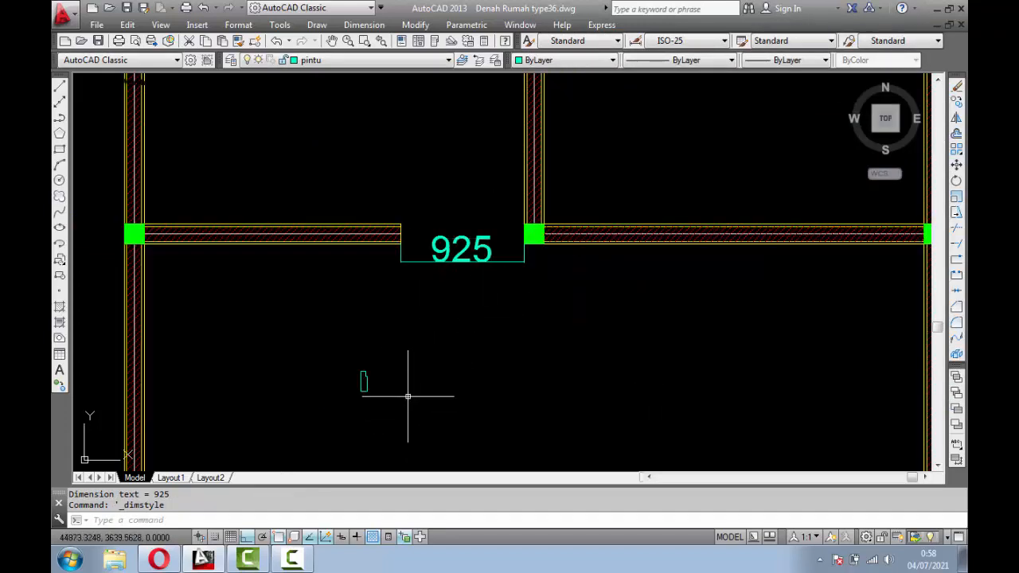
Step: Draw a 925 long horizontal line to the right from the lower-left corner of the notched door frame profile
scroll(407, 396, up, 4)
key(Return)
scroll(394, 347, down, 4)
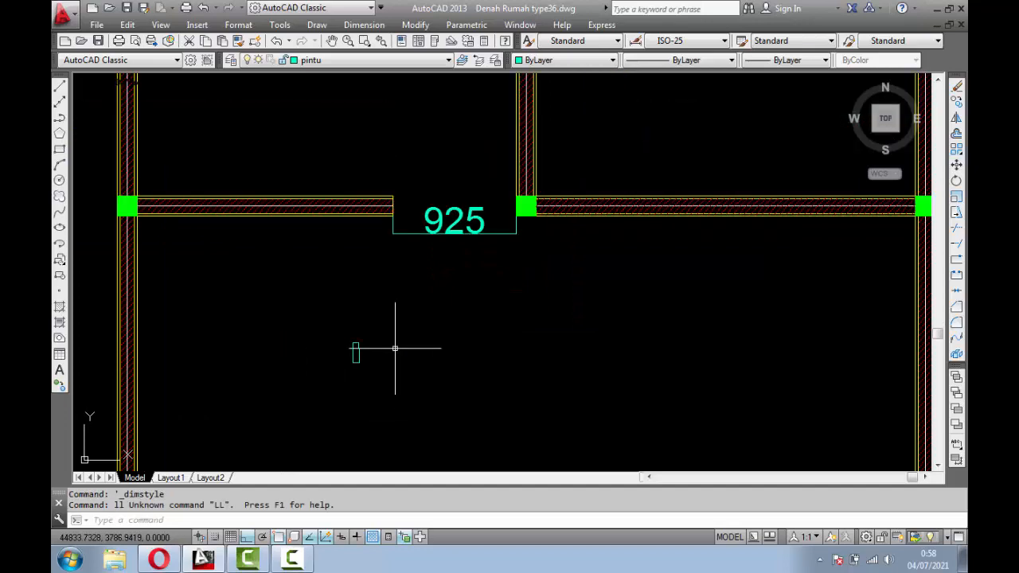
text(l)
key(Return)
scroll(398, 347, up, 1)
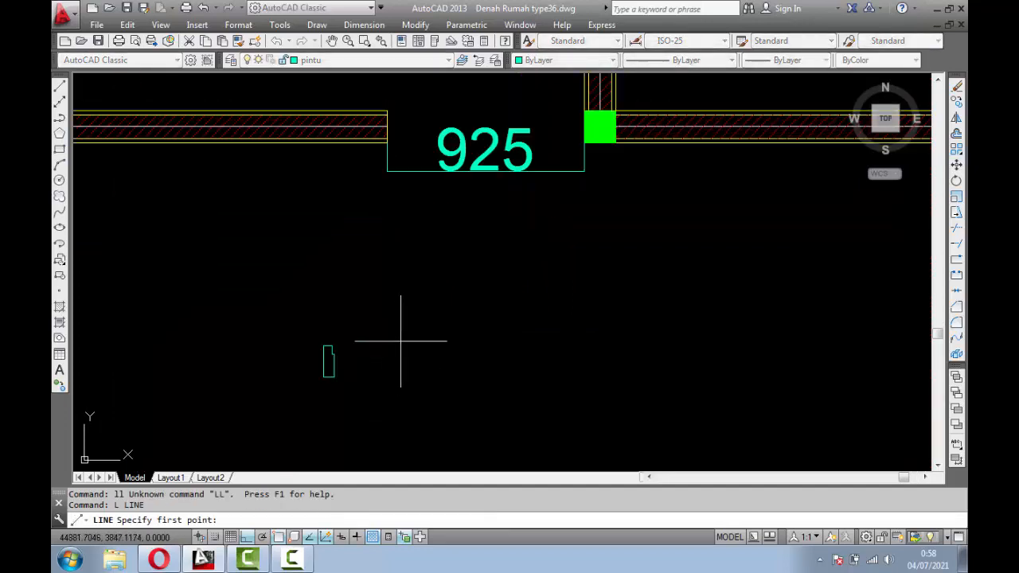
click(322, 378)
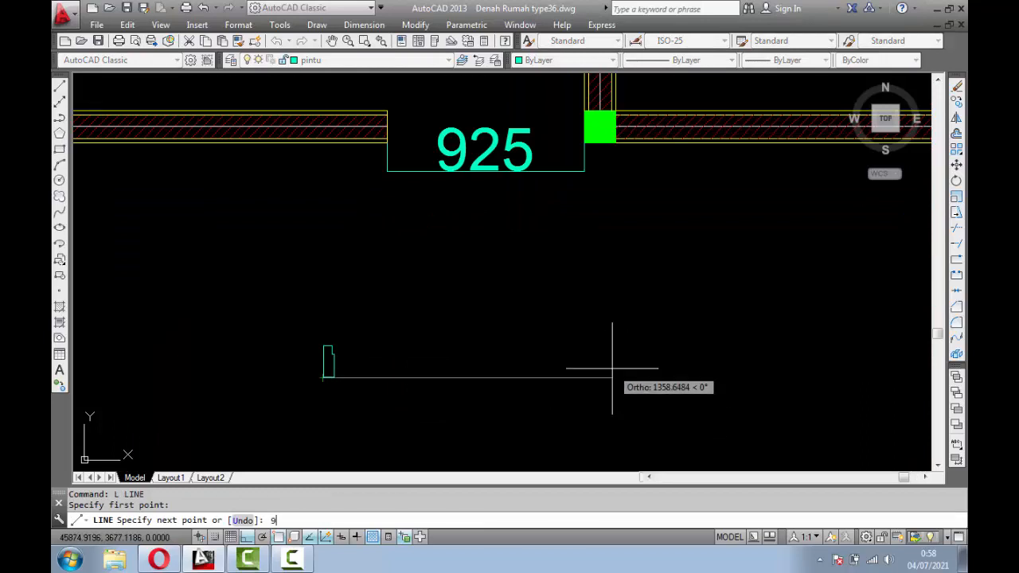
key(Return)
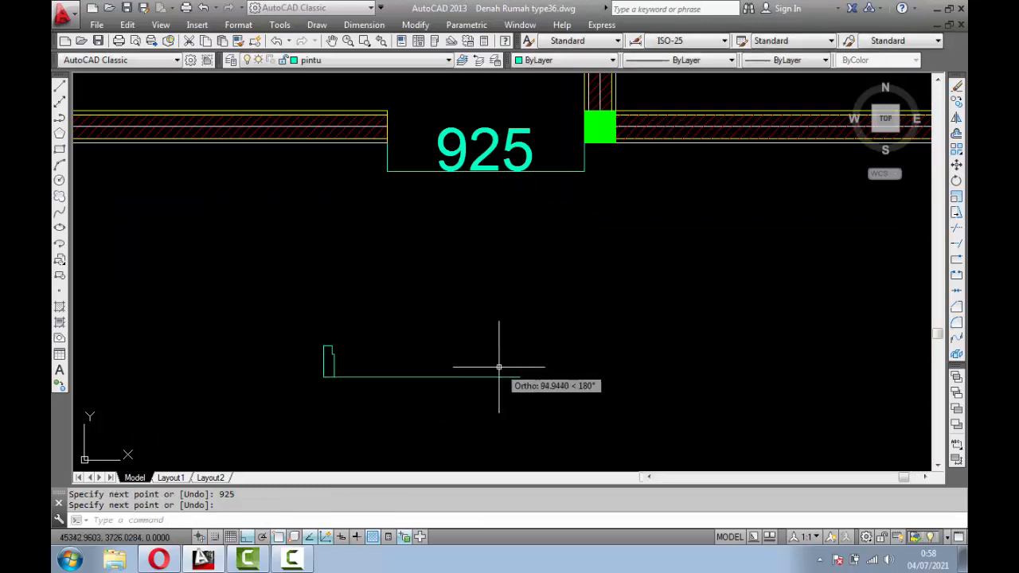
key(Return)
Step: Mirror the notched frame profile about a vertical axis through the 925 line's midpoint, keeping the original
click(278, 289)
click(381, 414)
text(mi)
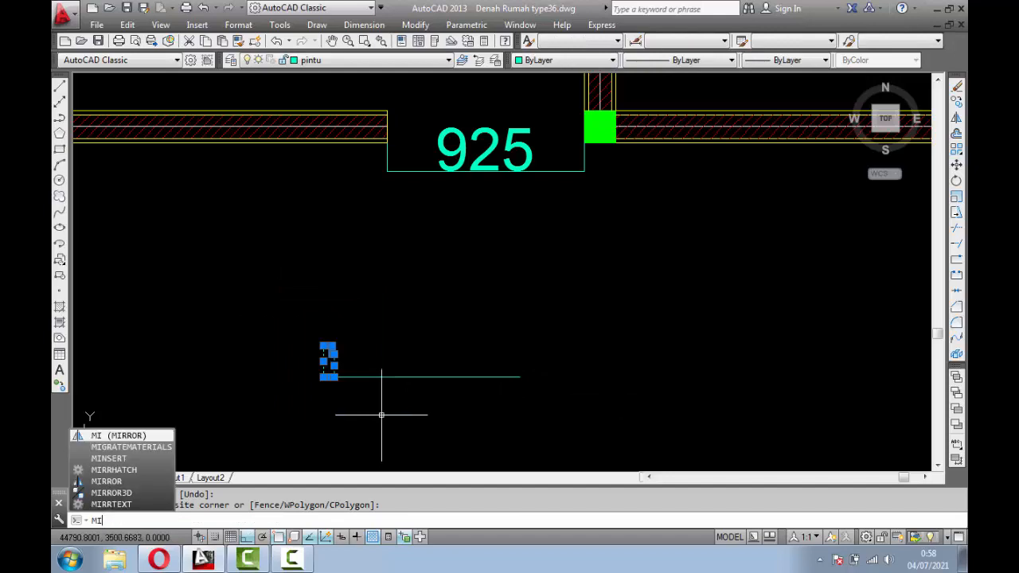
key(Return)
click(421, 377)
click(428, 315)
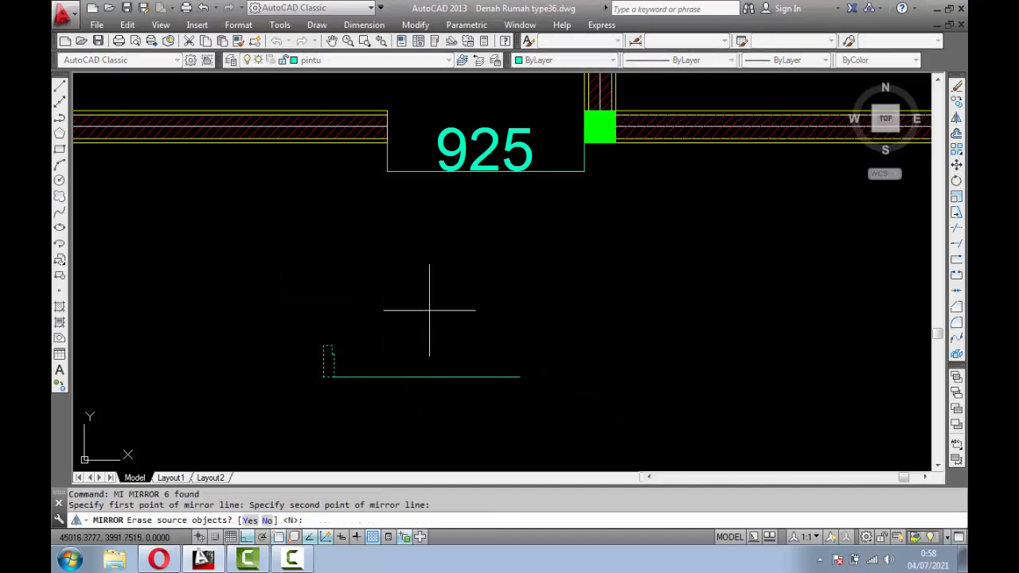
key(Return)
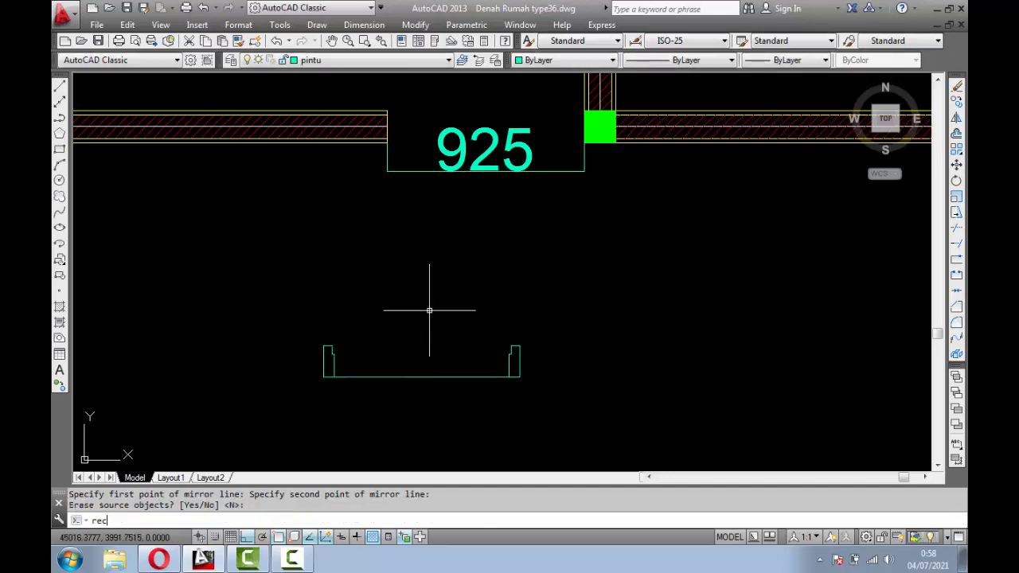
Step: Draw a thin door leaf rectangle spanning the notches of the two frame profiles
text(rec)
key(Return)
click(331, 345)
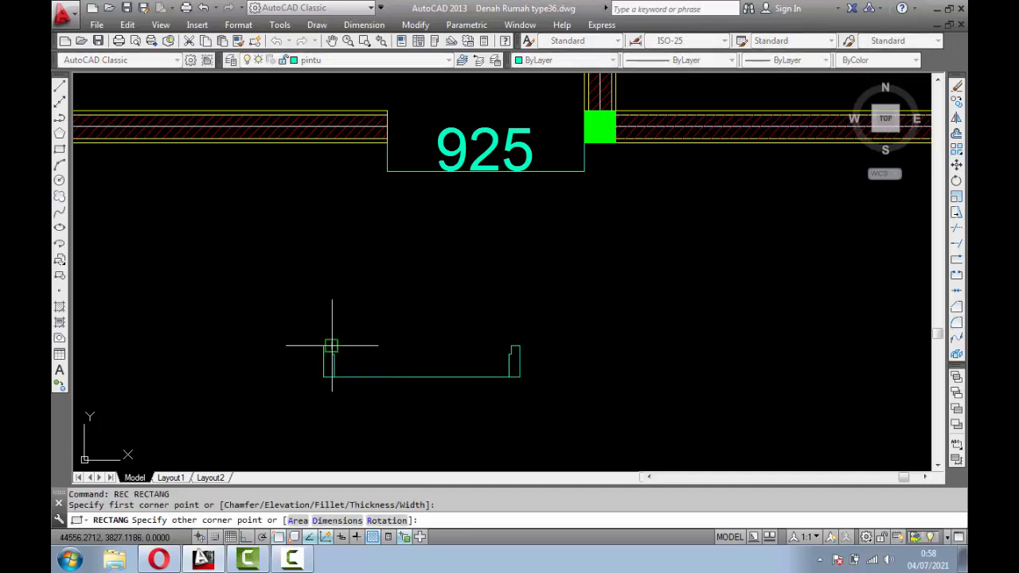
scroll(532, 362, up, 4)
click(481, 339)
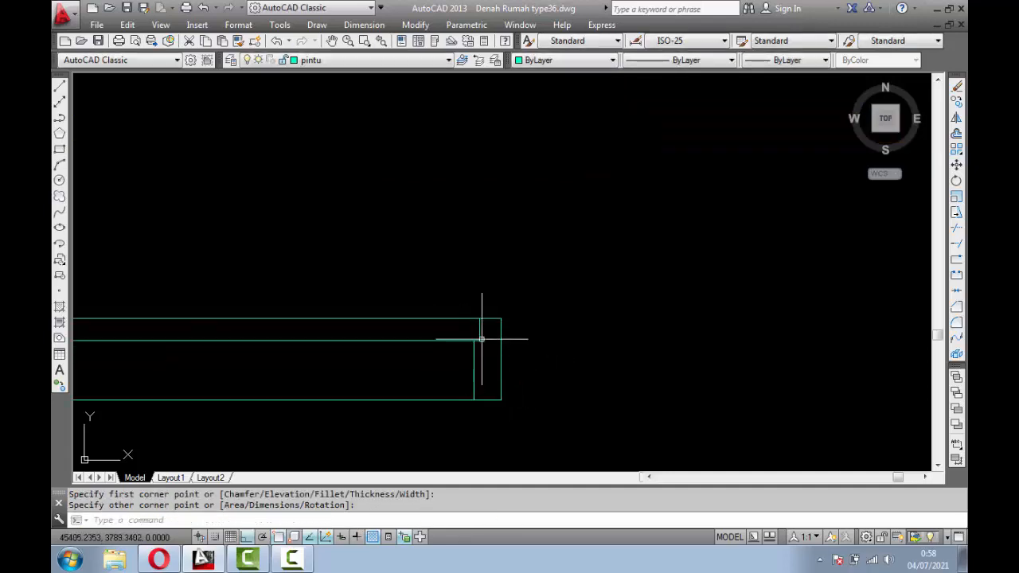
Step: Move the whole door assembly straight down, farther away from the dimensioned wall opening
scroll(482, 339, down, 5)
scroll(467, 284, up, 3)
click(525, 417)
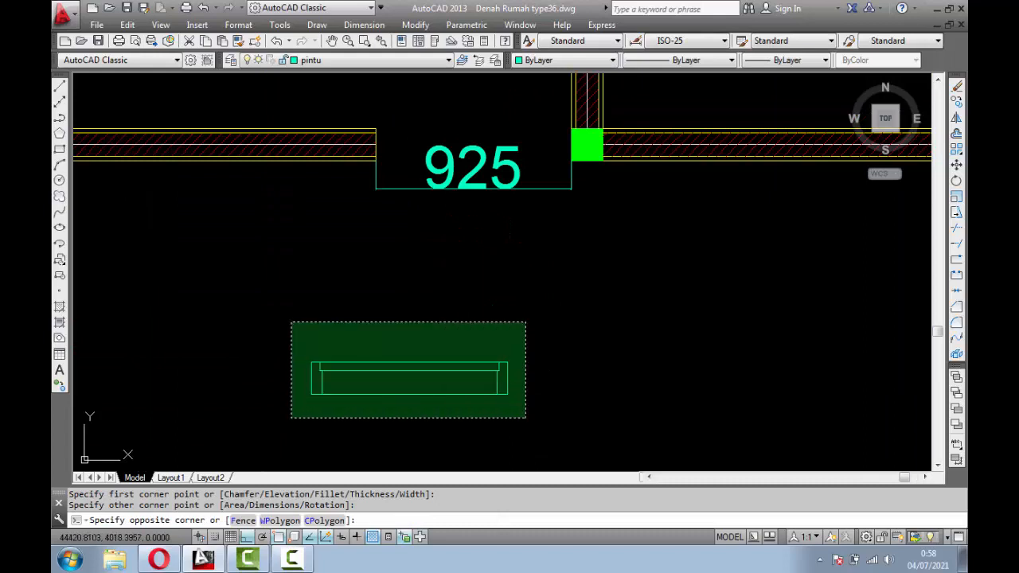
click(291, 323)
text(m)
key(Return)
click(595, 326)
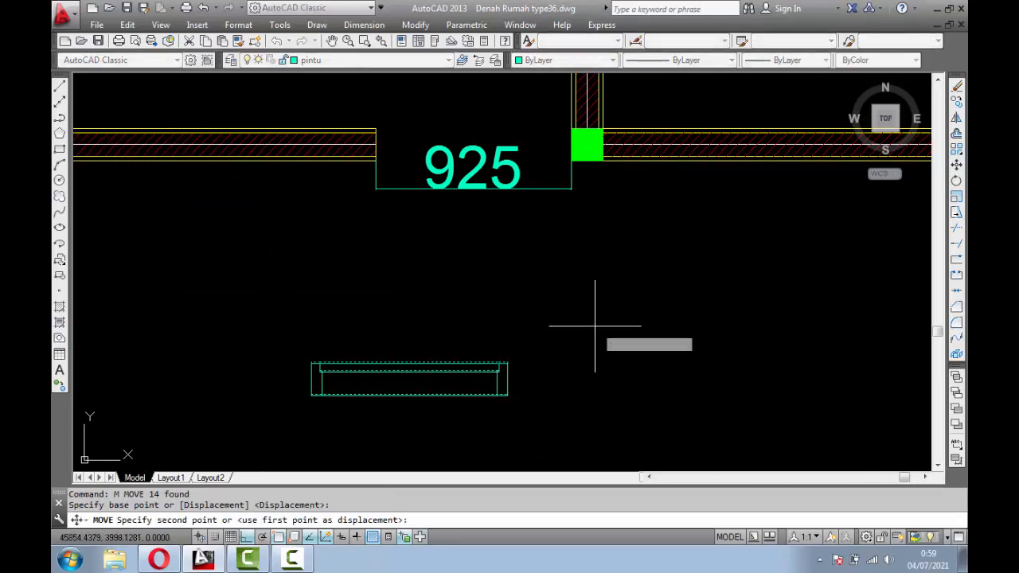
click(594, 376)
scroll(552, 349, down, 2)
scroll(545, 404, up, 2)
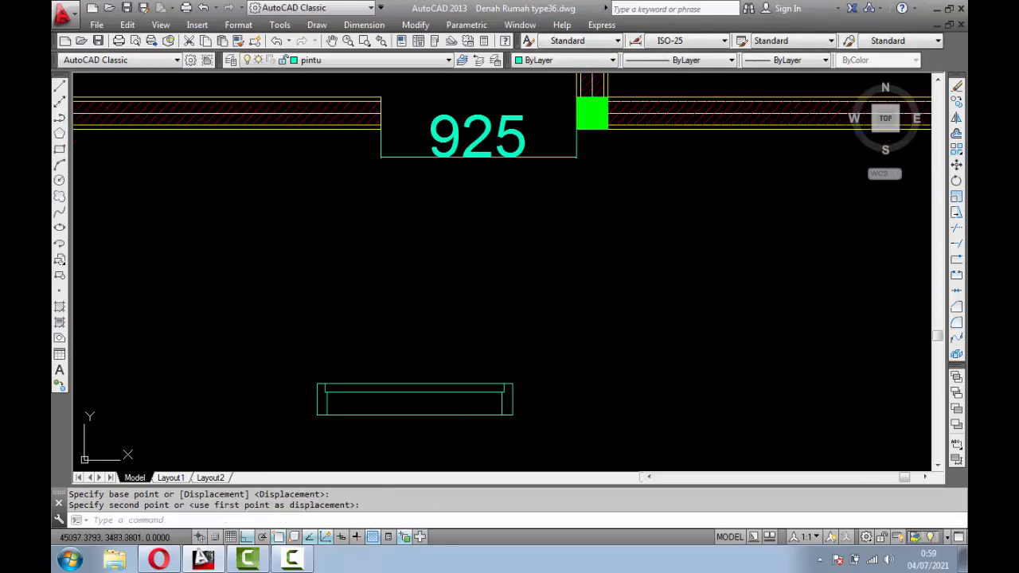
Step: Rotate the door leaf rectangle about its upper-right corner so it stands vertically above the right frame profile
click(441, 404)
click(409, 357)
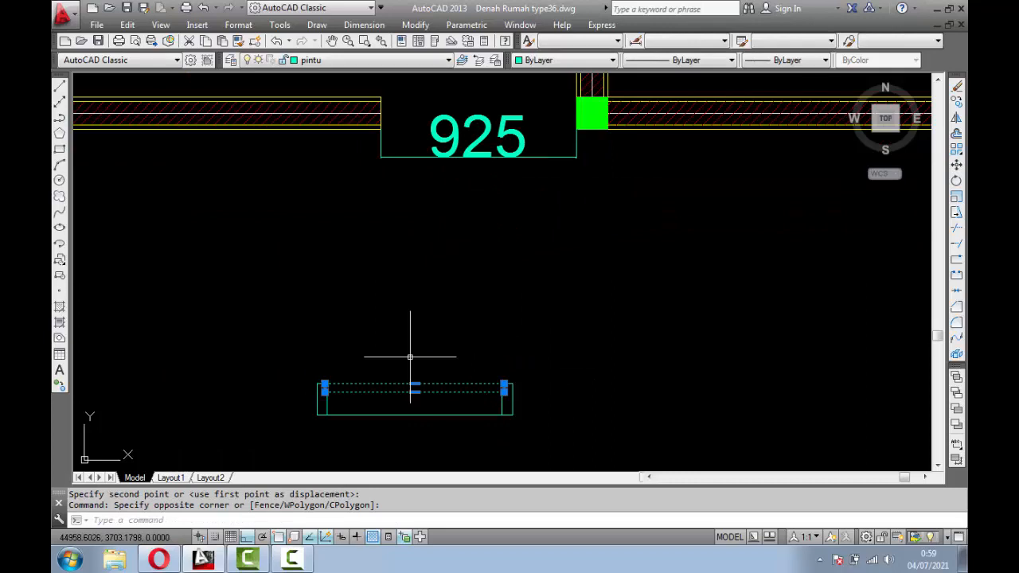
text(ro)
key(Return)
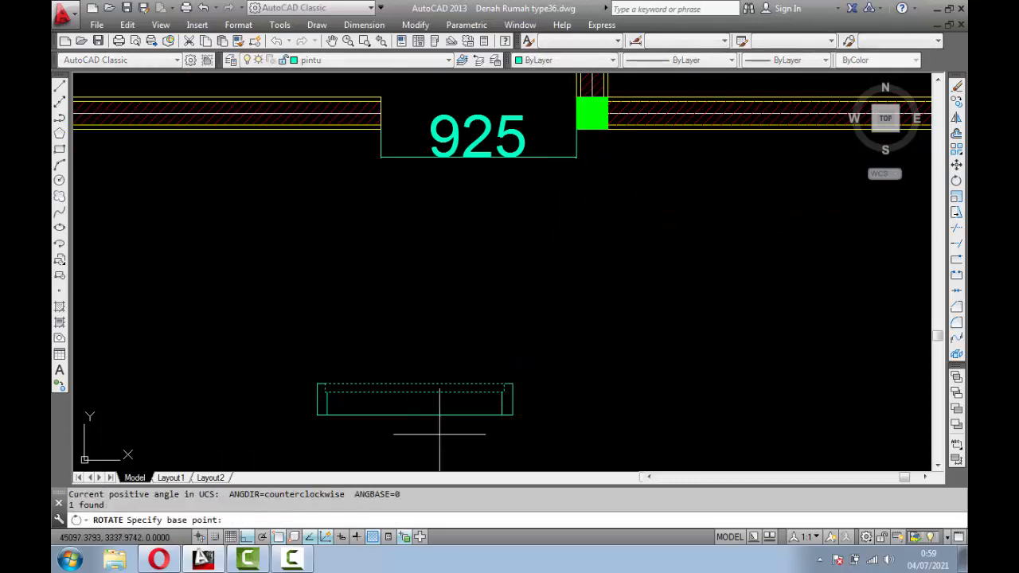
click(503, 388)
click(501, 435)
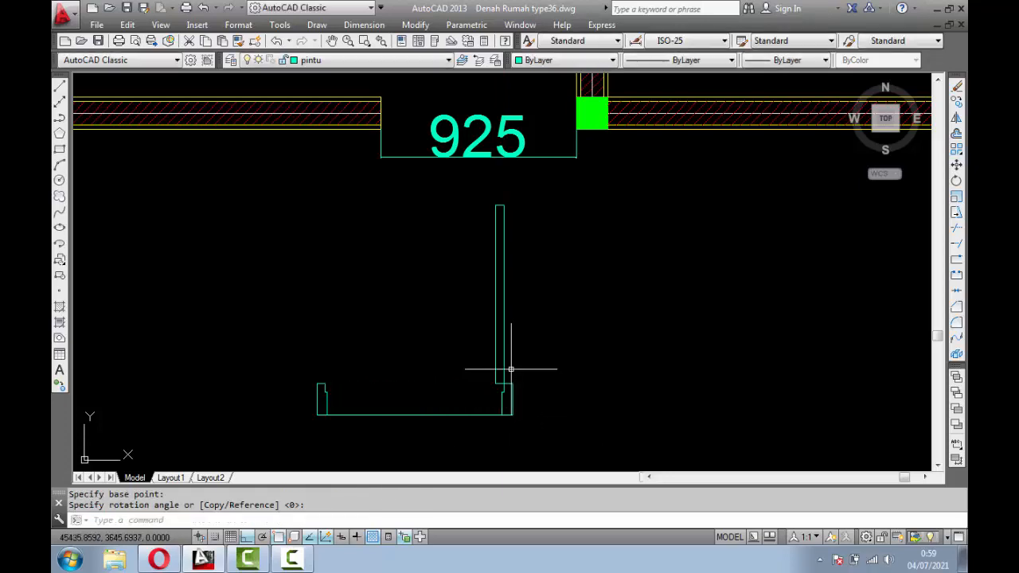
Step: Draw a circle centred on the leaf's hinge corner with its radius reaching the left frame profile's upper inner corner
text(c)
key(Return)
key(Return)
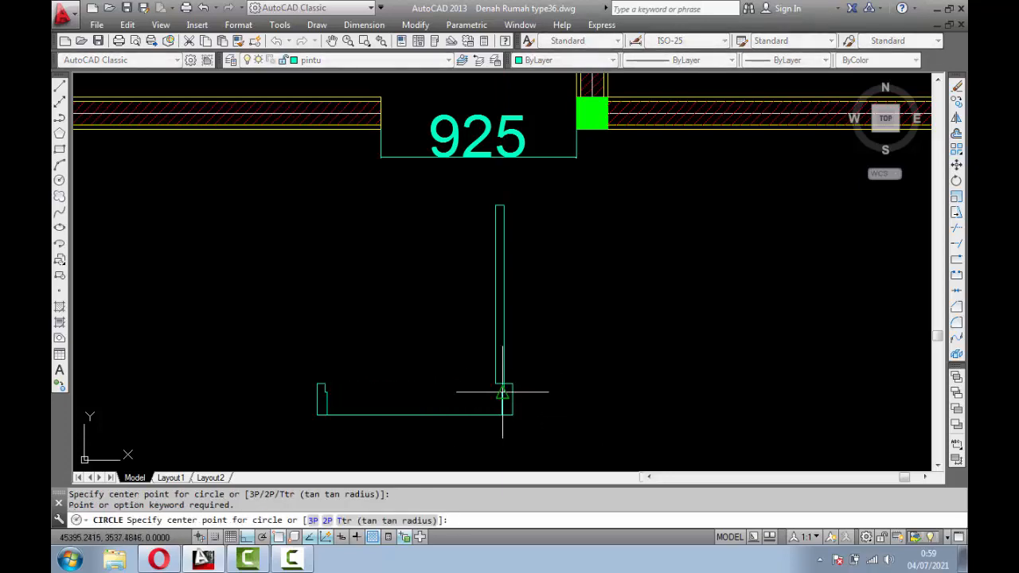
click(503, 386)
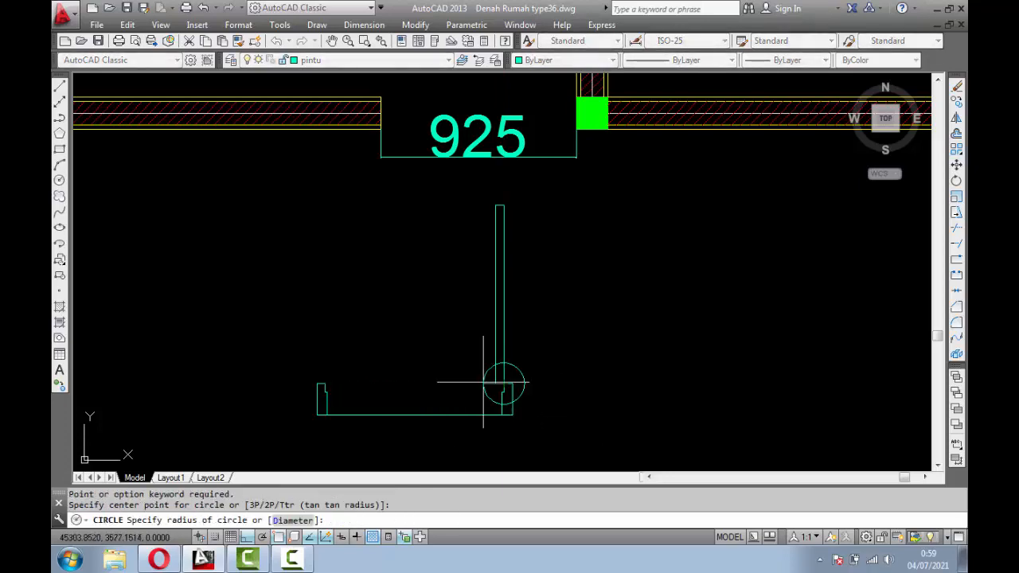
click(326, 383)
scroll(503, 304, down, 2)
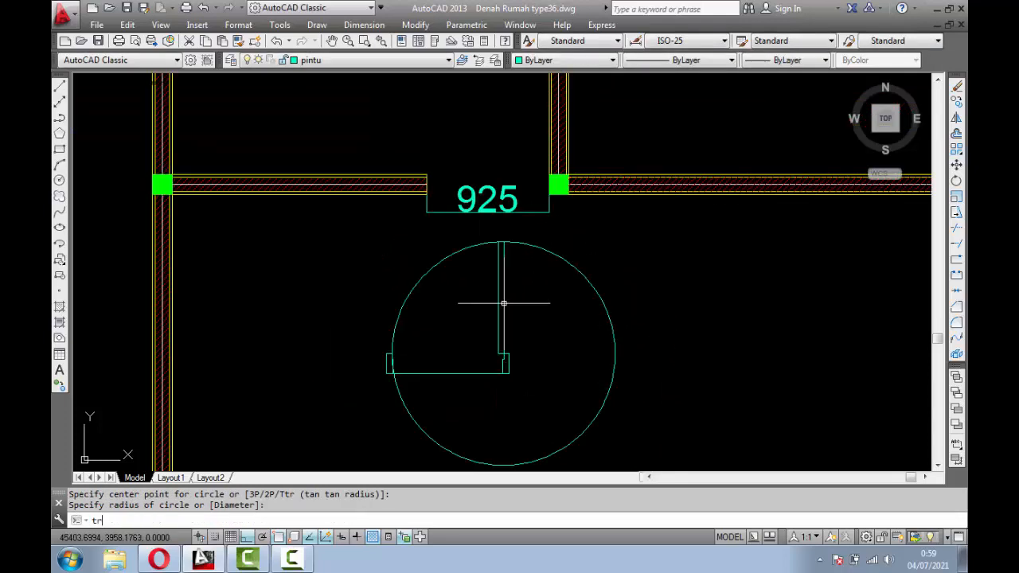
Step: Trim the circle down to the upper-left quarter as the door swing arc
text(tr)
key(Return)
key(Return)
click(658, 445)
click(540, 366)
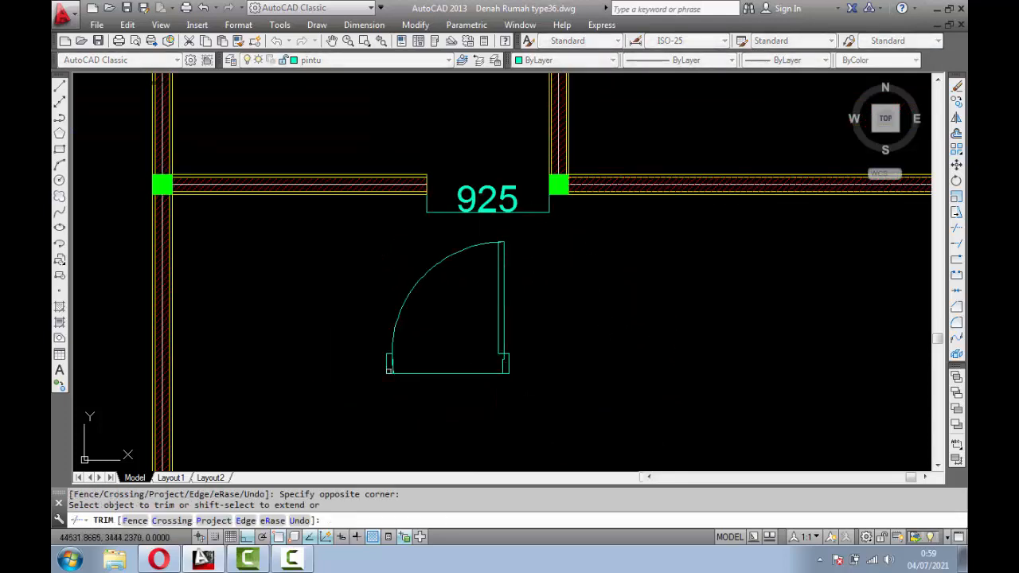
Step: Trim away the leftover pieces of the swing arc that run inside the left frame profile
scroll(389, 370, up, 4)
scroll(454, 416, up, 4)
click(444, 424)
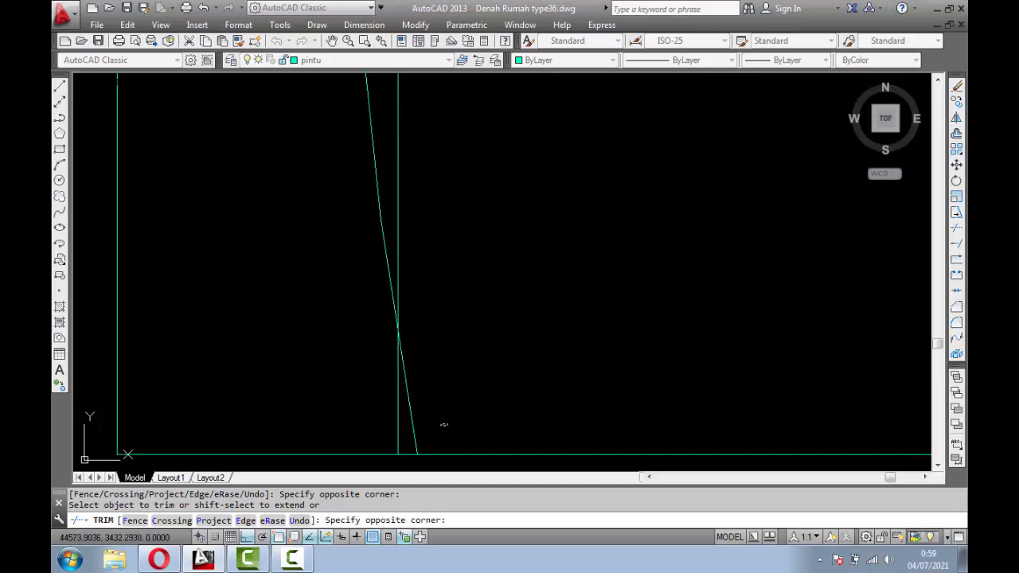
click(413, 442)
scroll(449, 301, down, 4)
scroll(415, 206, up, 2)
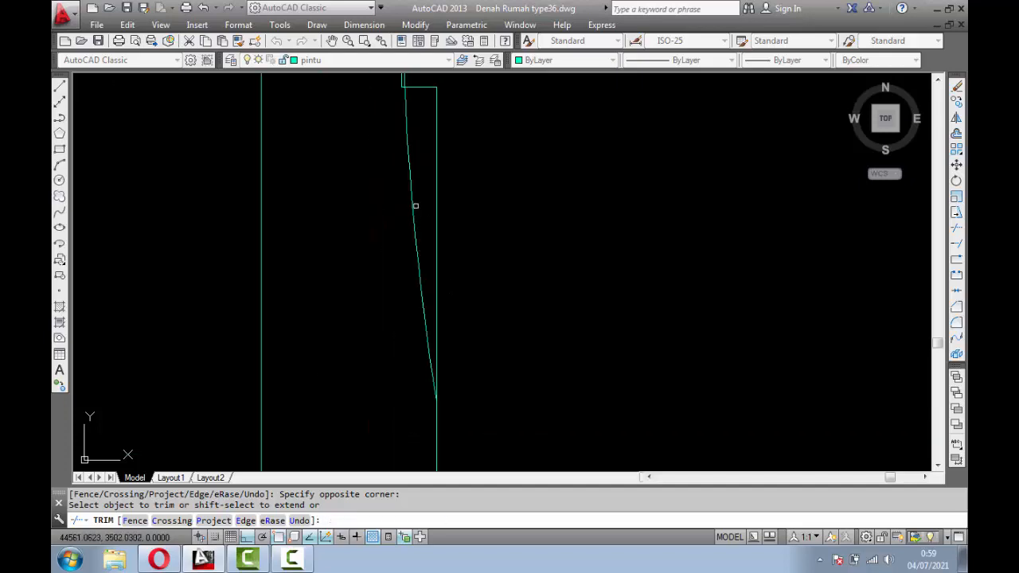
scroll(393, 176, down, 2)
scroll(401, 134, up, 6)
scroll(375, 197, up, 1)
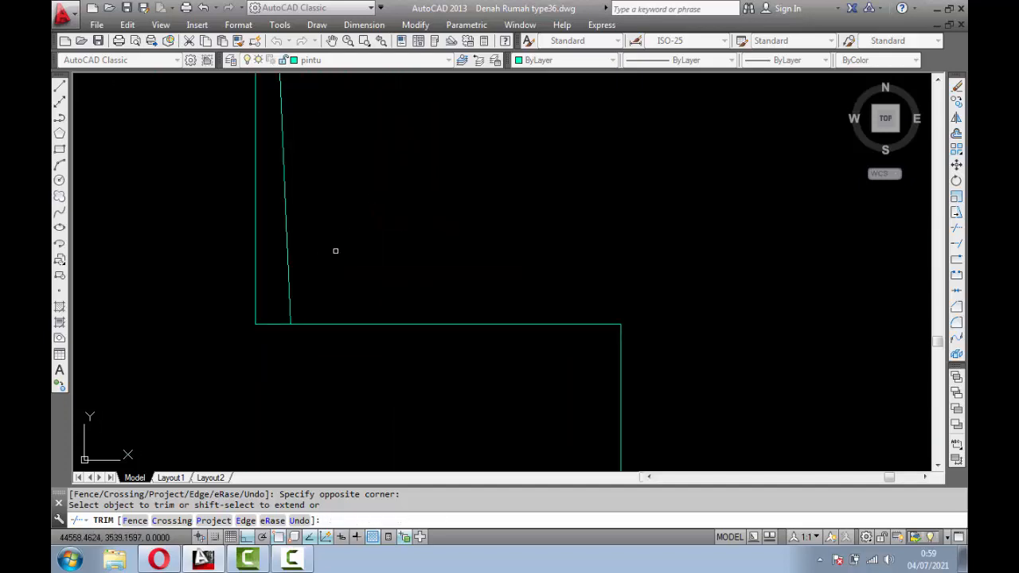
click(335, 255)
scroll(359, 239, down, 5)
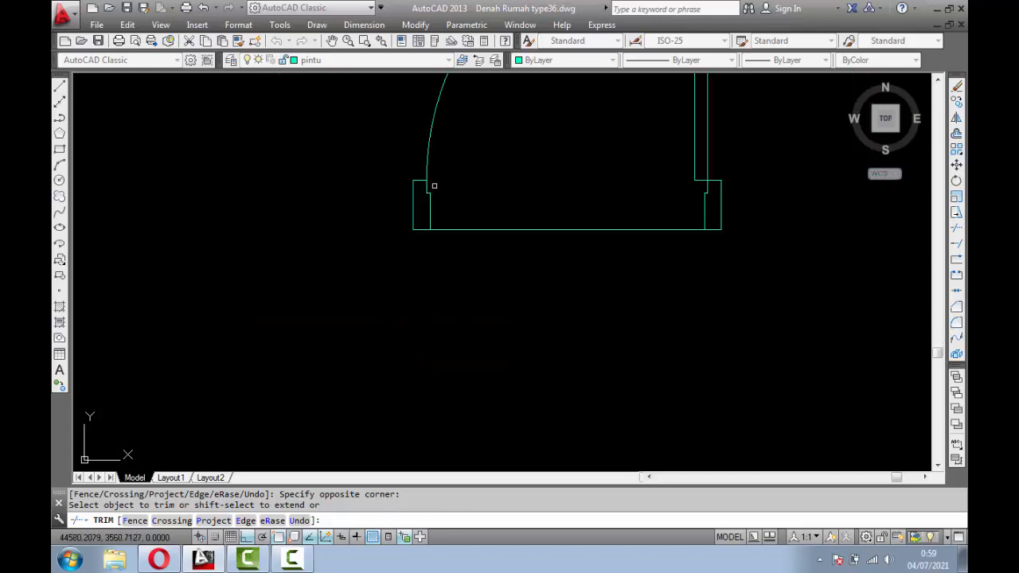
middle_drag(504, 143, 493, 279)
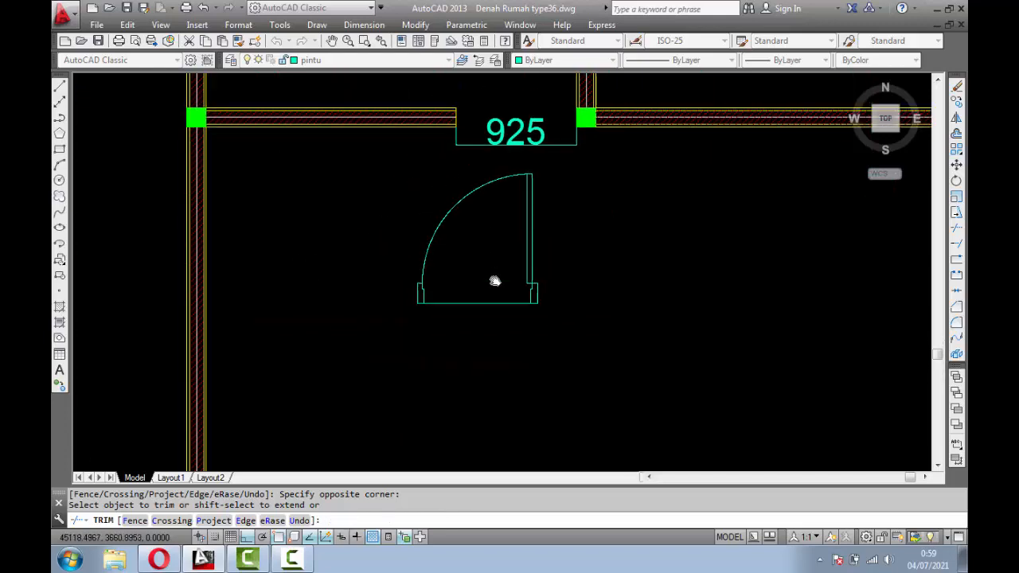
scroll(514, 286, up, 1)
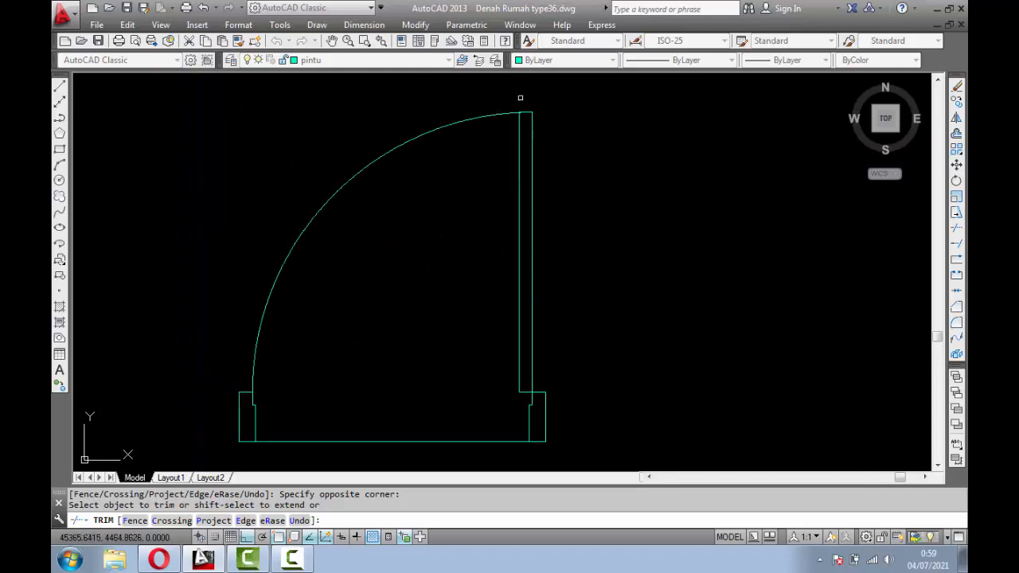
Step: Trim the door leaf's upper end back to the swing arc, removing its straight top edge
scroll(530, 151, up, 6)
click(444, 216)
click(356, 165)
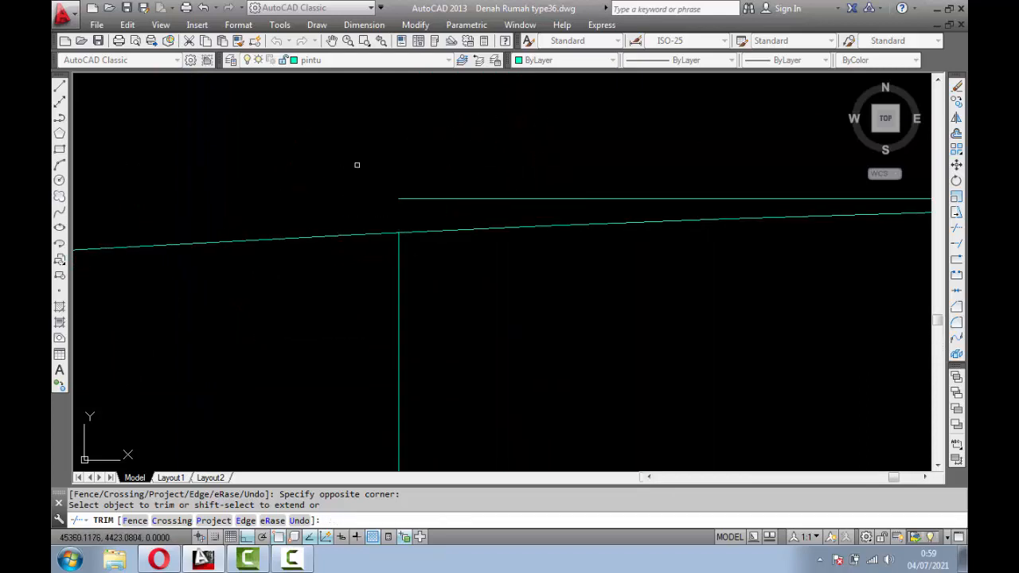
click(433, 164)
key(Return)
scroll(433, 165, down, 5)
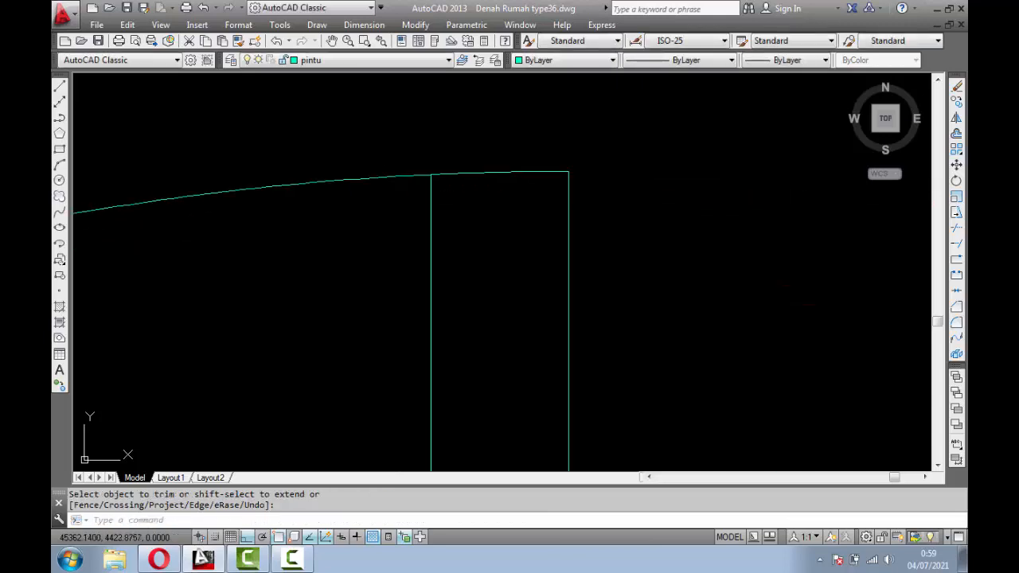
Step: Delete the 925 dimension from the front wall's door opening
scroll(432, 169, down, 2)
scroll(433, 181, down, 3)
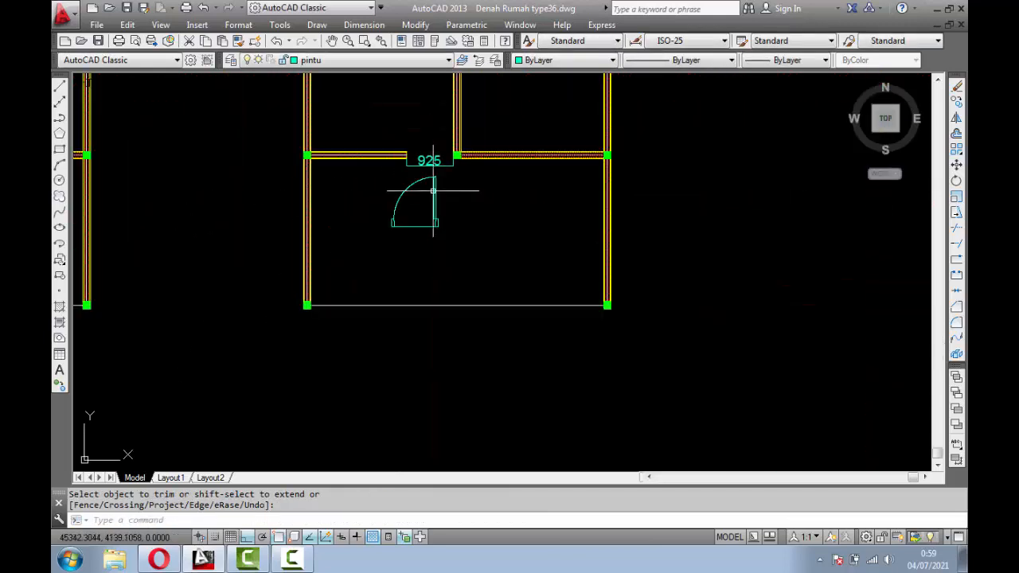
scroll(420, 111, up, 5)
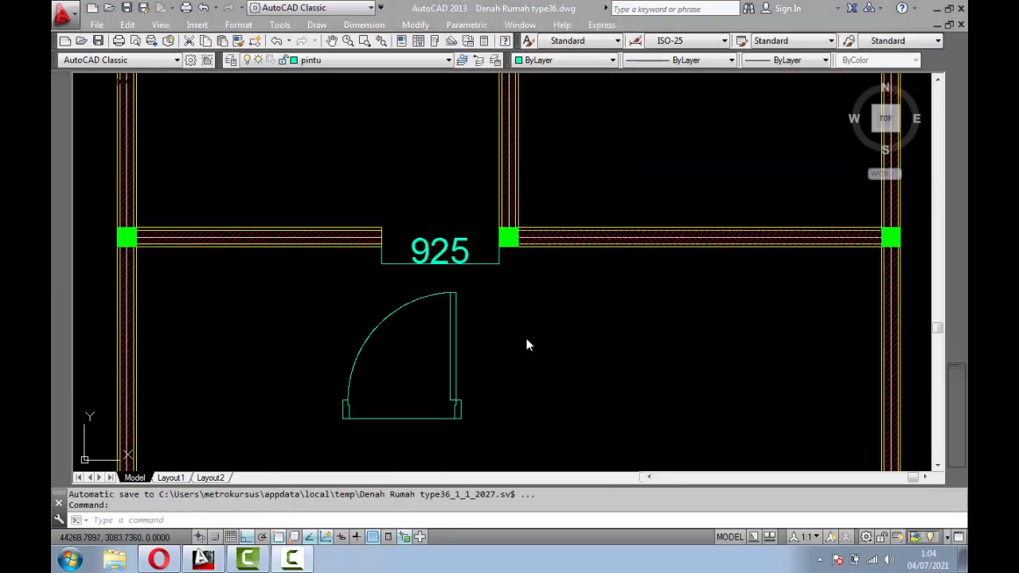
scroll(474, 313, up, 2)
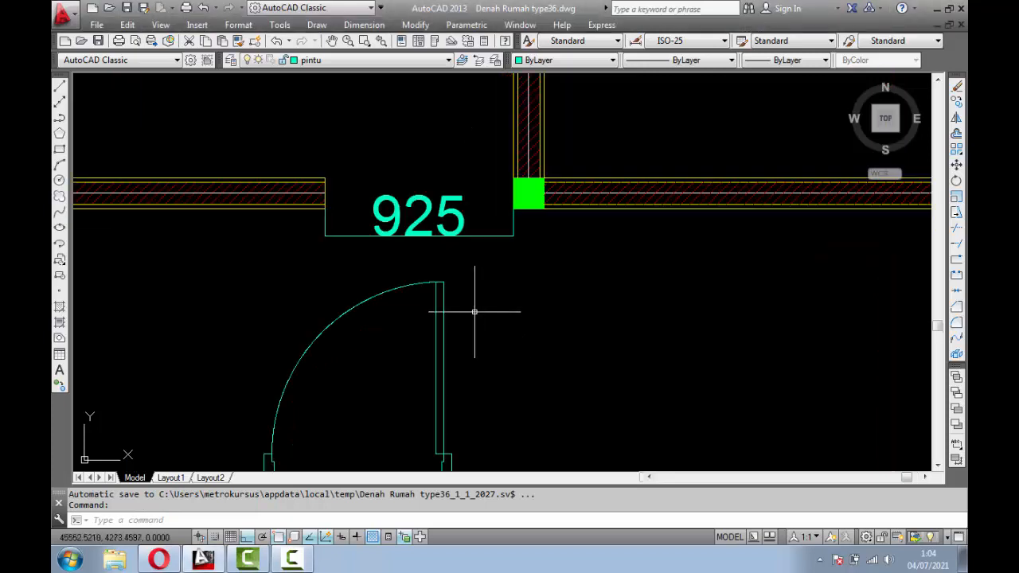
scroll(462, 270, down, 2)
scroll(466, 284, up, 4)
click(468, 275)
click(451, 305)
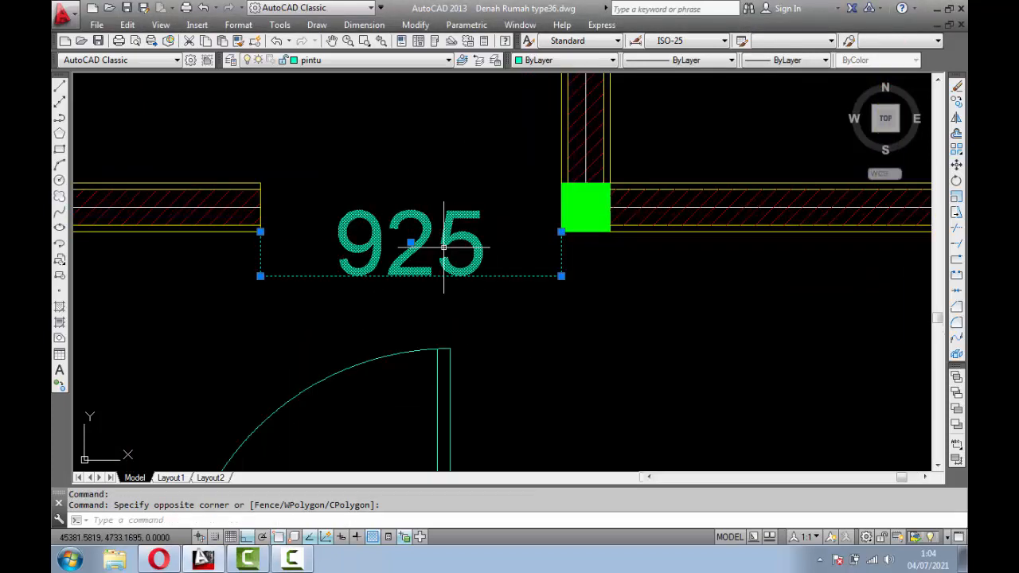
key(Delete)
Step: Define all the door geometry as a block named pintu90, converting the selected objects to the block in millimetres
scroll(444, 247, down, 3)
click(477, 434)
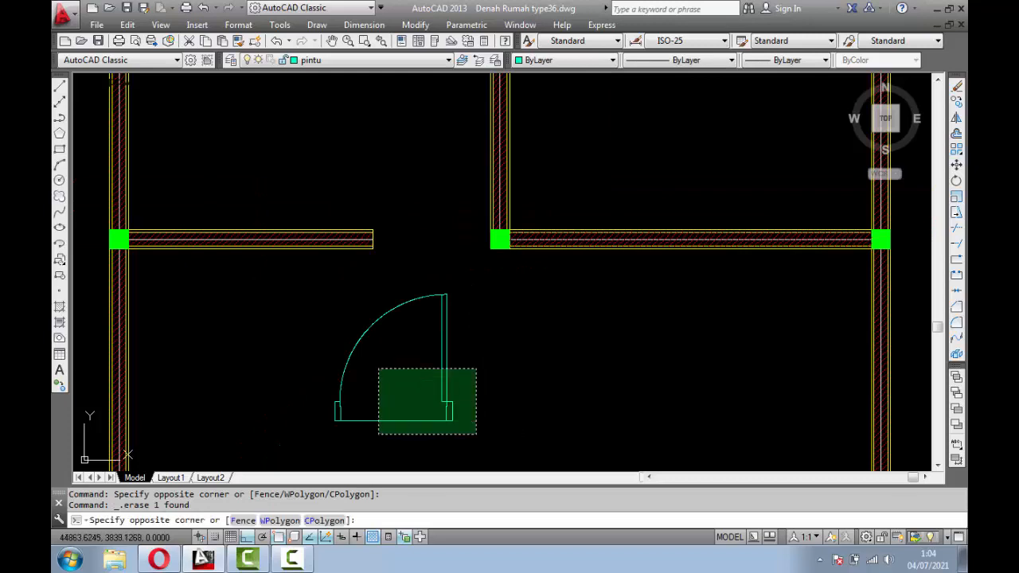
click(308, 284)
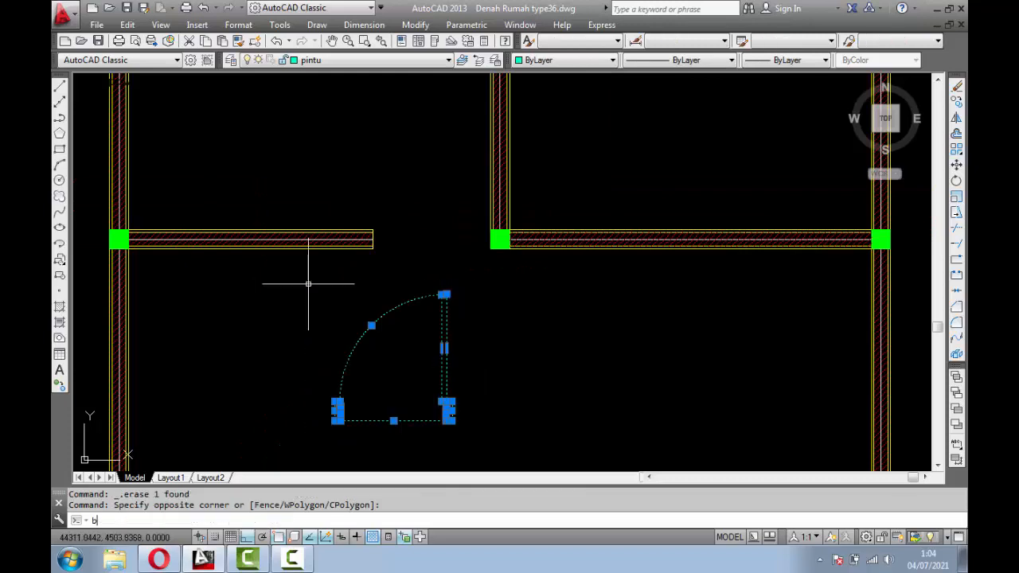
key(Return)
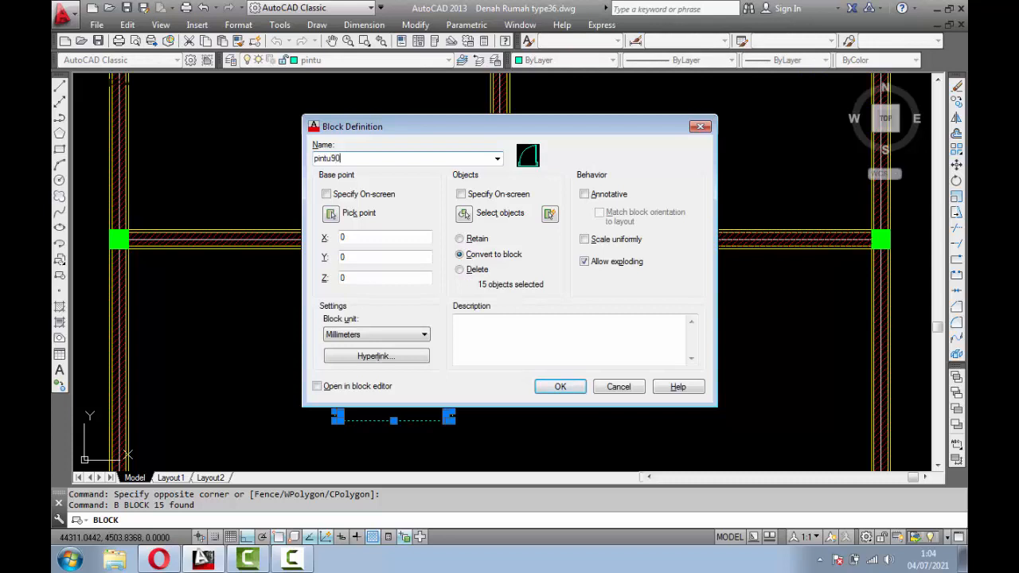
click(472, 215)
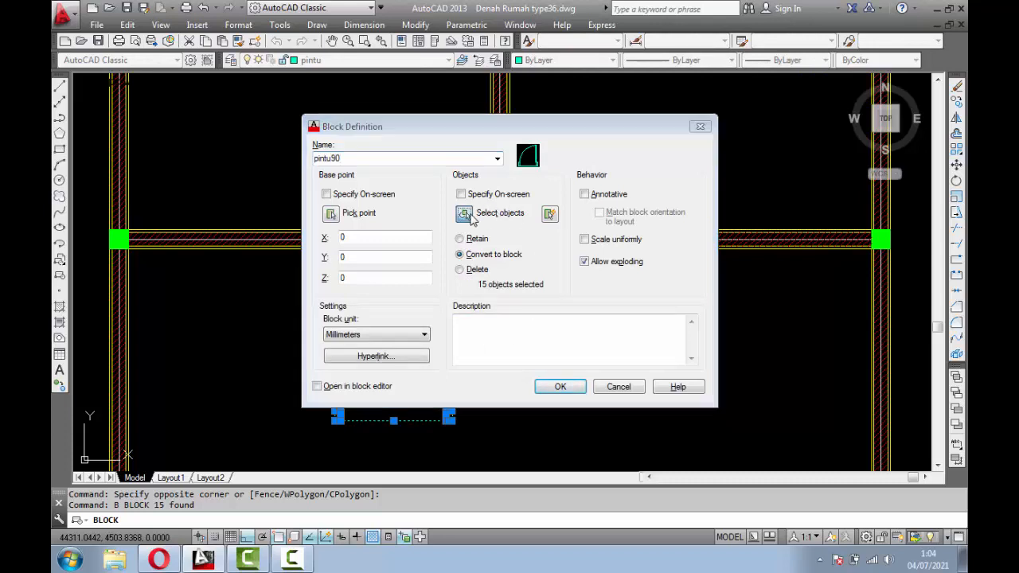
scroll(455, 321, down, 2)
click(357, 295)
click(526, 426)
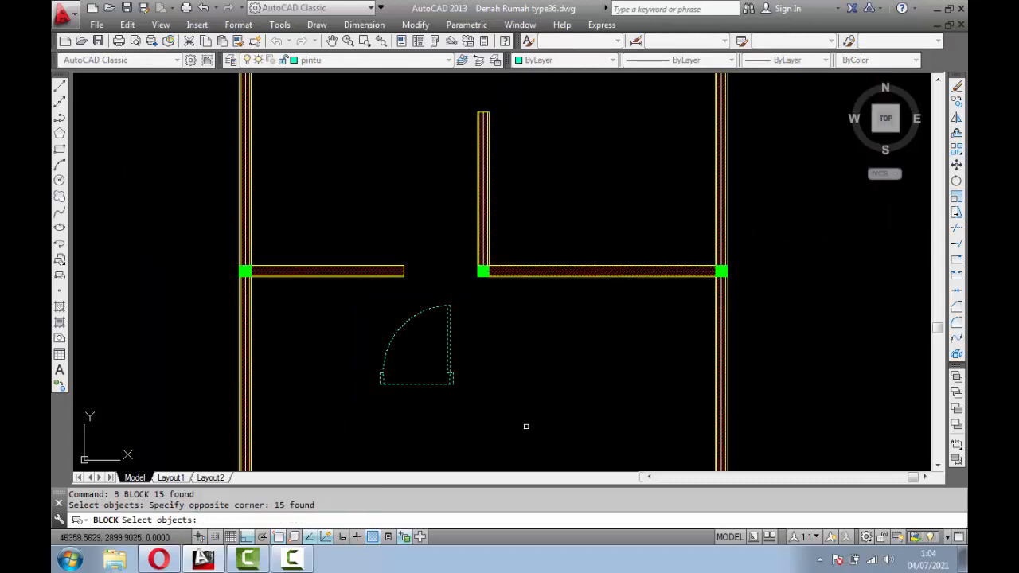
key(Return)
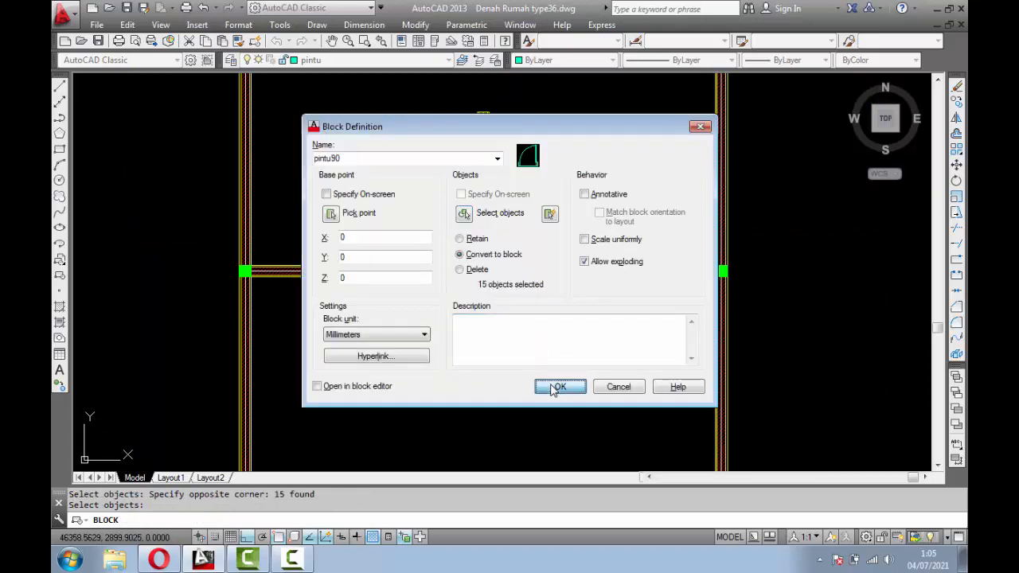
click(558, 387)
Step: Explode the drawn door block and erase the threshold line joining its two frames
scroll(421, 334, up, 2)
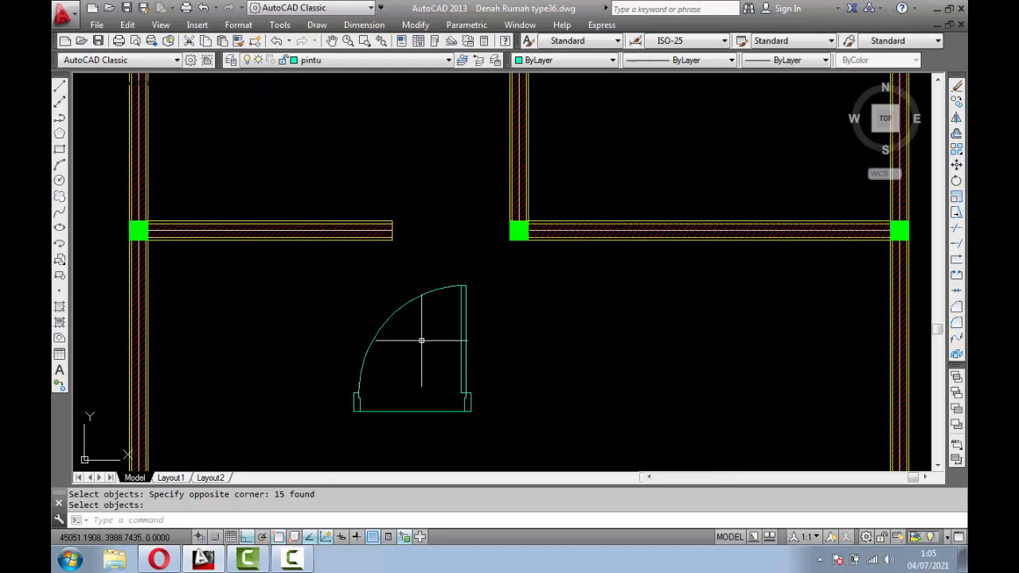
click(491, 434)
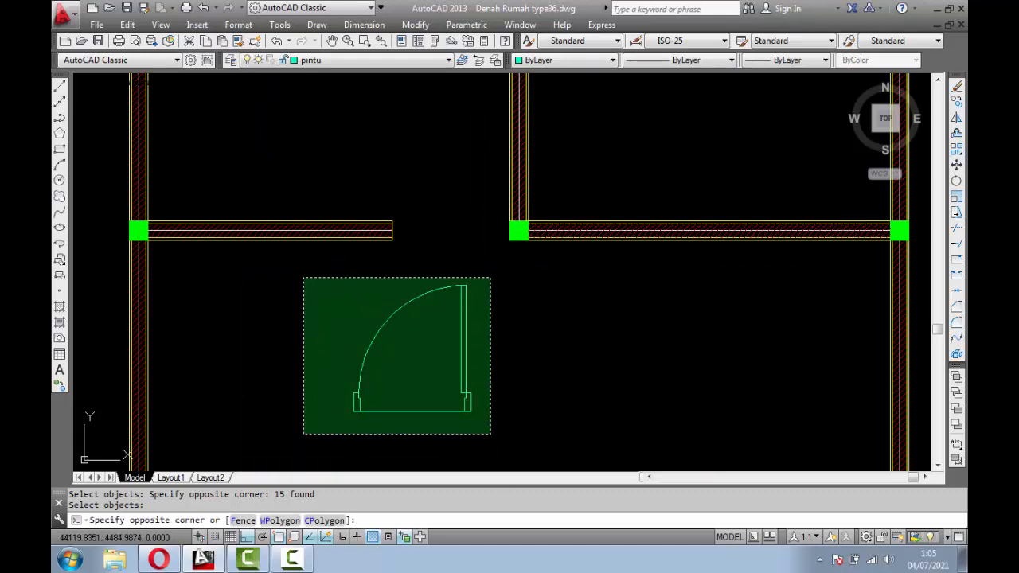
click(303, 277)
click(957, 359)
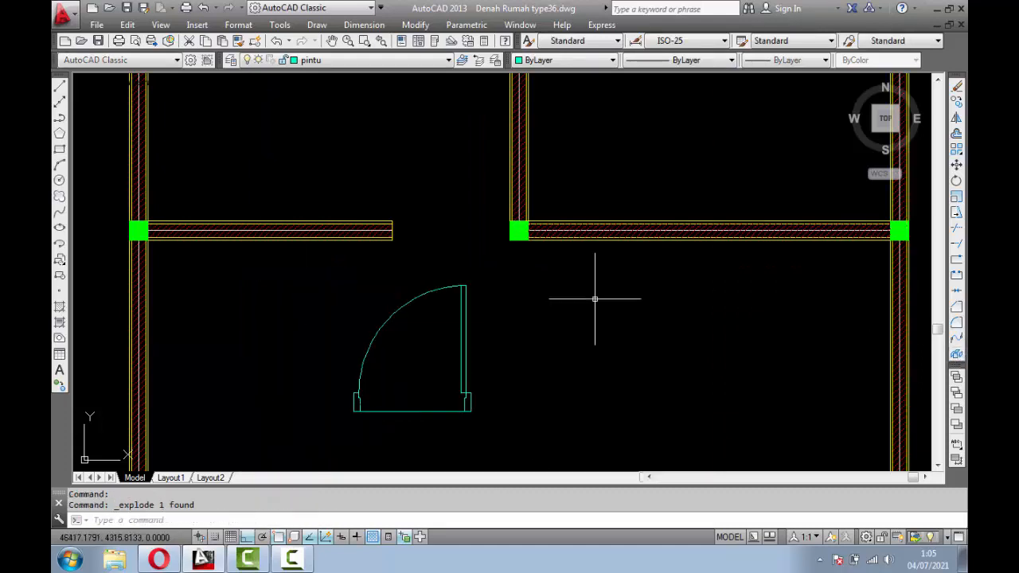
click(415, 410)
key(Delete)
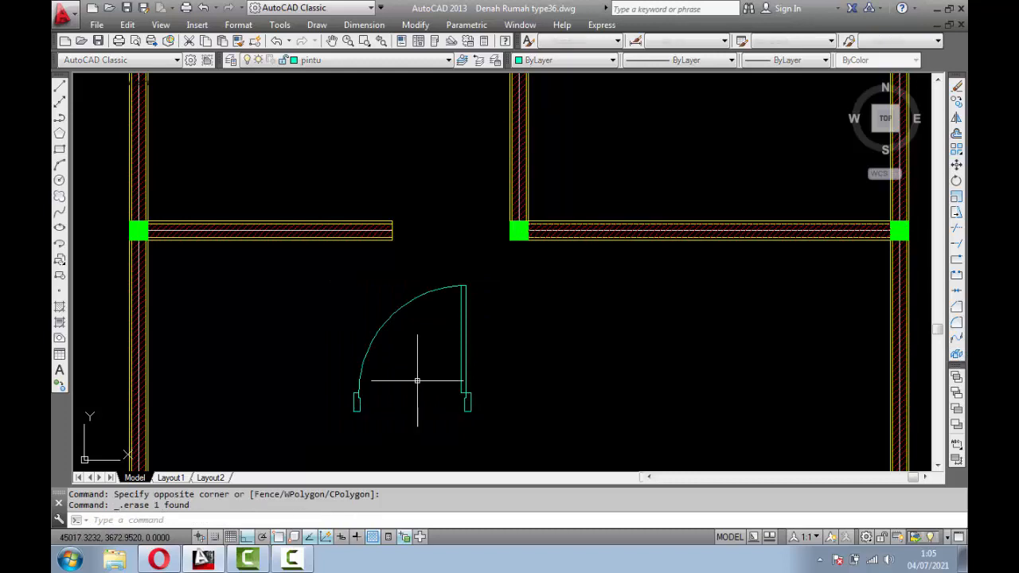
Step: Move the door into the front wall opening, snapping the right frame's outer edge midpoint to the column's left edge midpoint
click(486, 436)
click(487, 436)
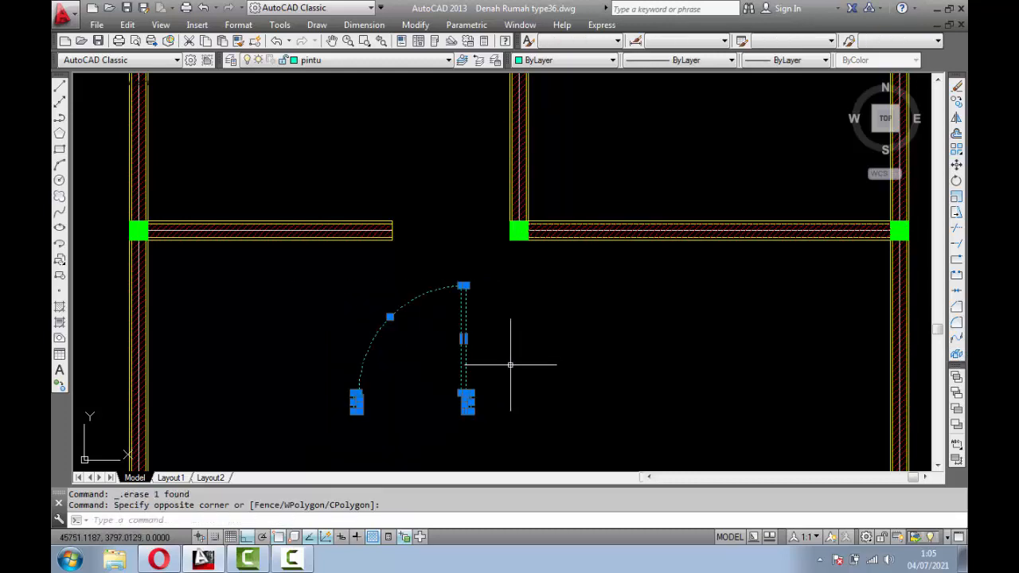
text(m)
key(Return)
click(466, 404)
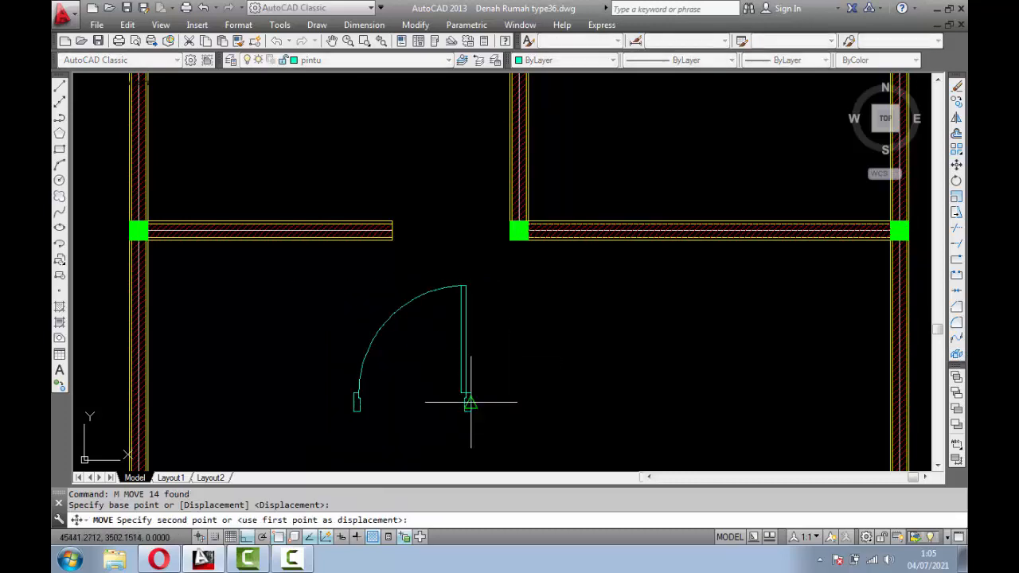
scroll(513, 231, up, 6)
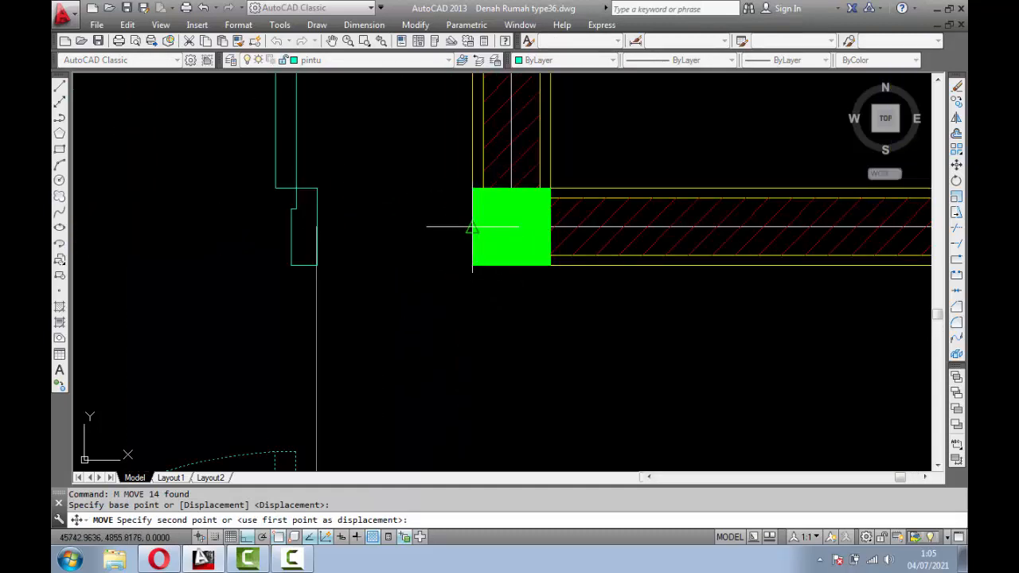
click(473, 231)
scroll(472, 223, down, 8)
scroll(460, 183, up, 3)
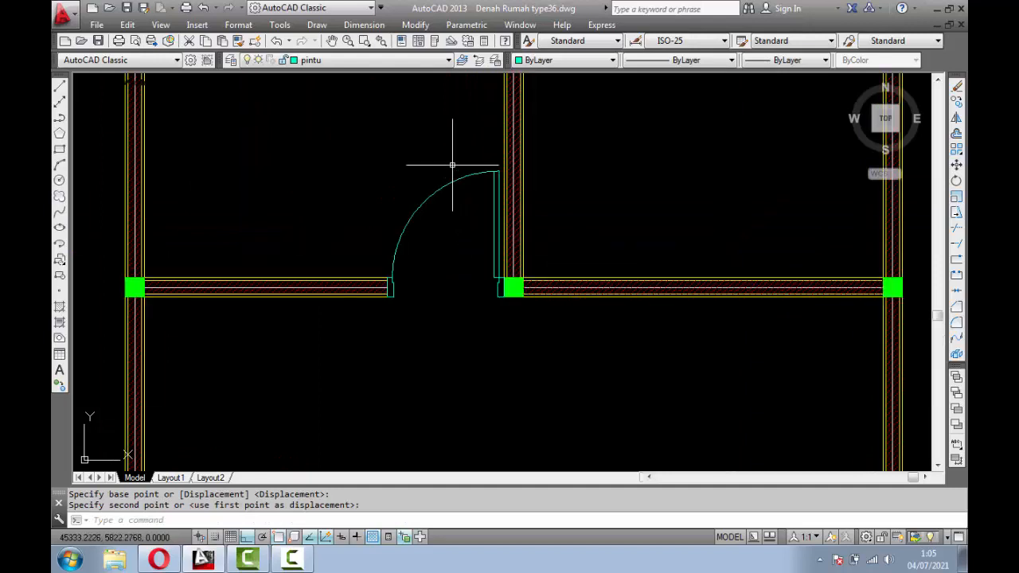
Step: Insert the pintu90 block at scale 1 and rotation 0 in the space between the two rightmost plans' upper ends
scroll(466, 182, down, 9)
scroll(460, 127, up, 2)
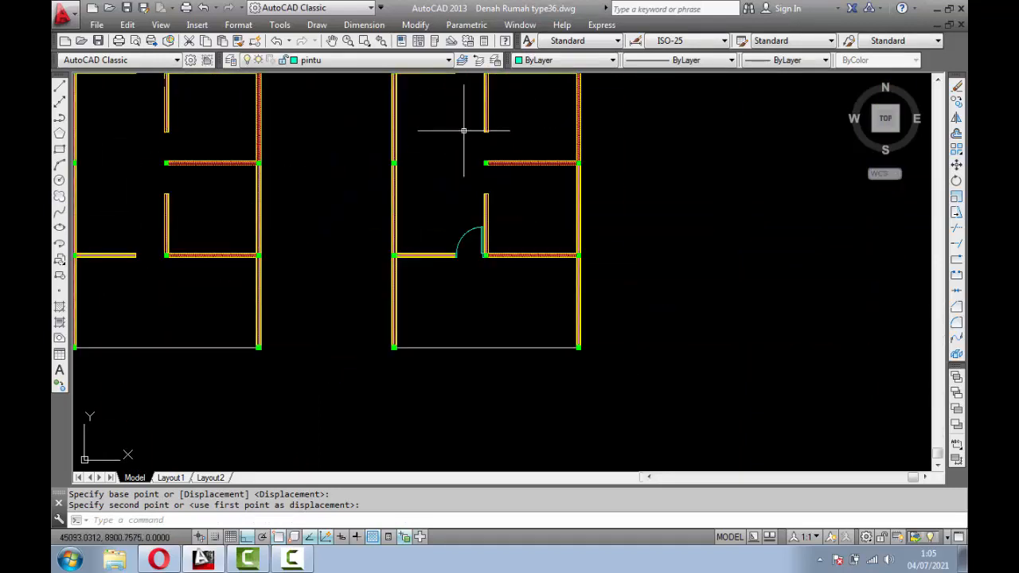
scroll(465, 130, down, 2)
middle_drag(491, 114, 488, 253)
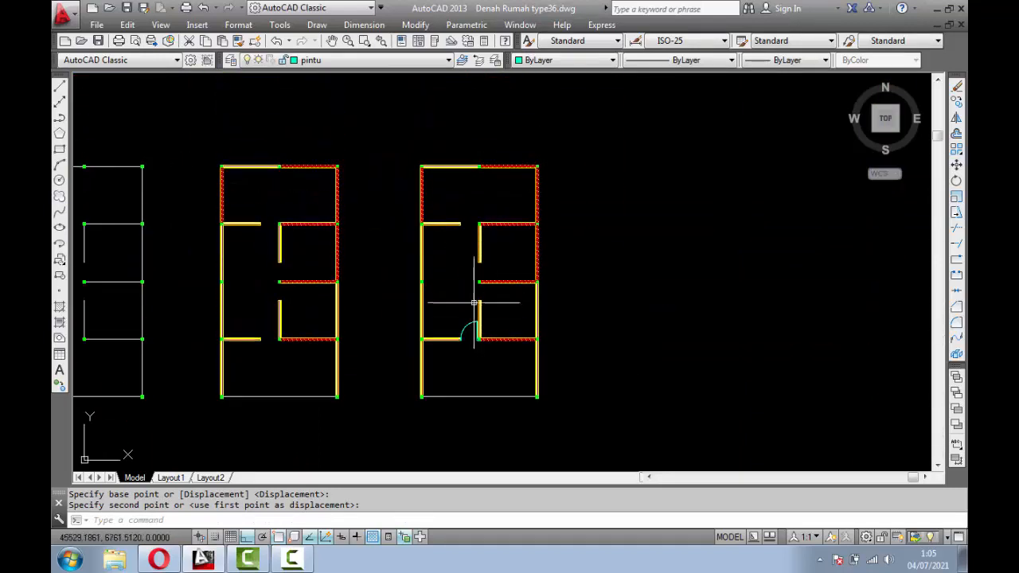
scroll(471, 246, up, 4)
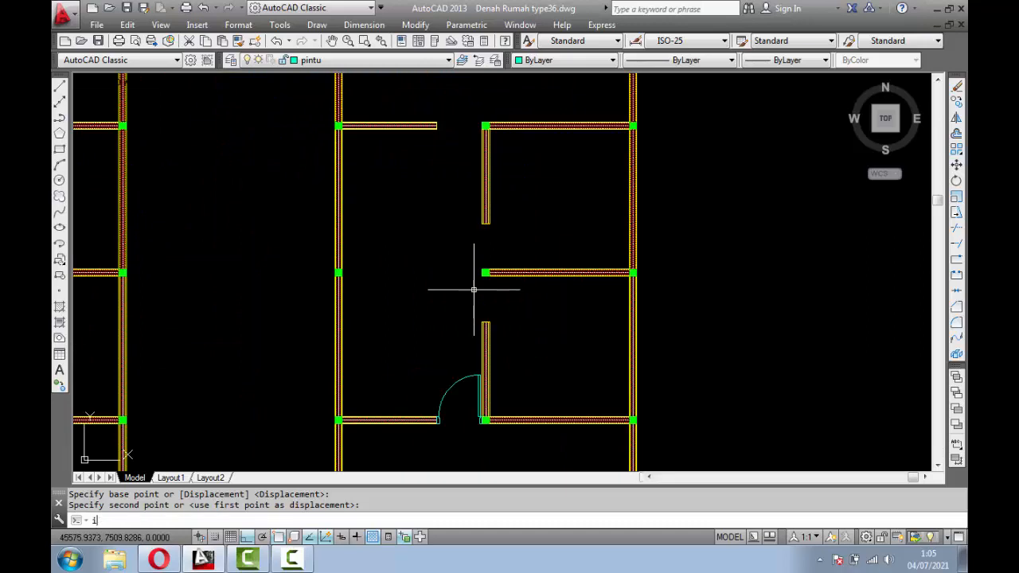
key(Return)
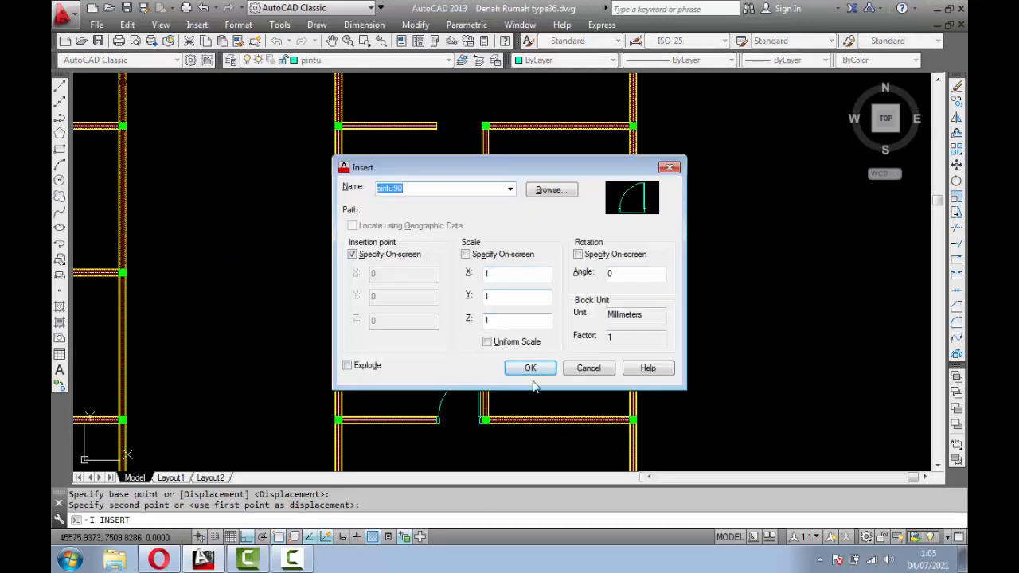
click(529, 368)
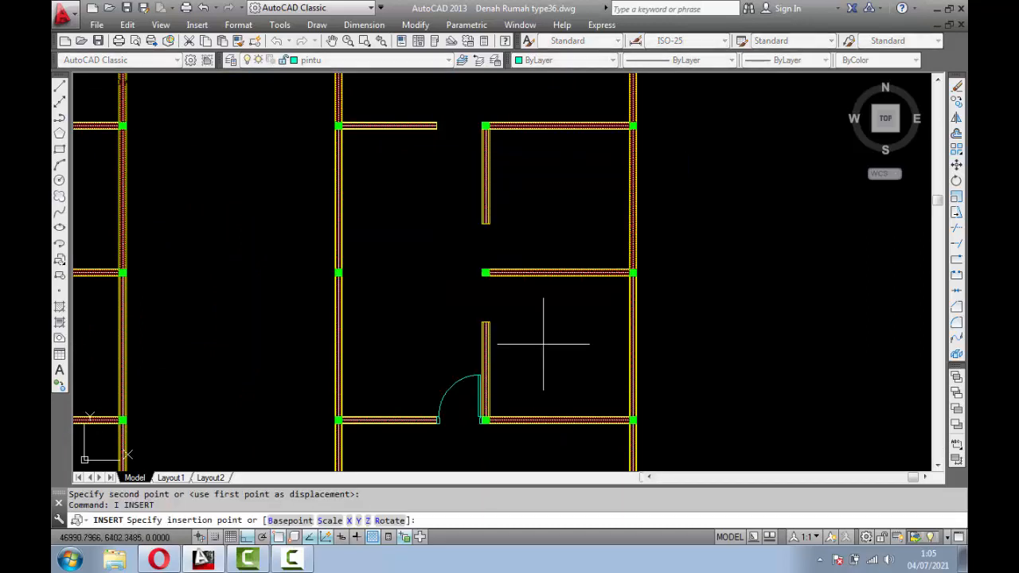
scroll(546, 341, down, 5)
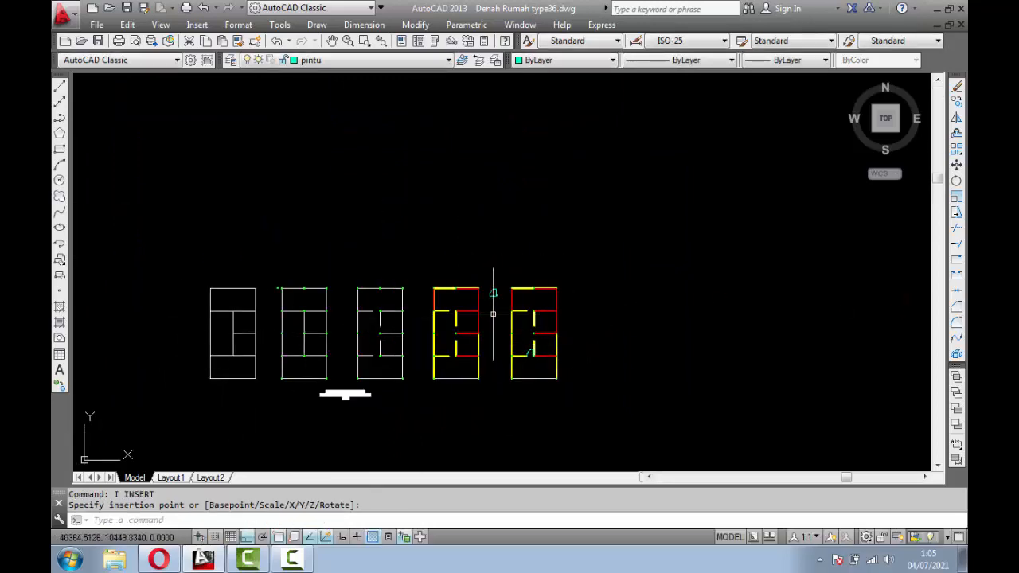
Step: Explode the newly inserted door block and erase the threshold line between its frames
scroll(489, 228, up, 6)
scroll(537, 350, down, 2)
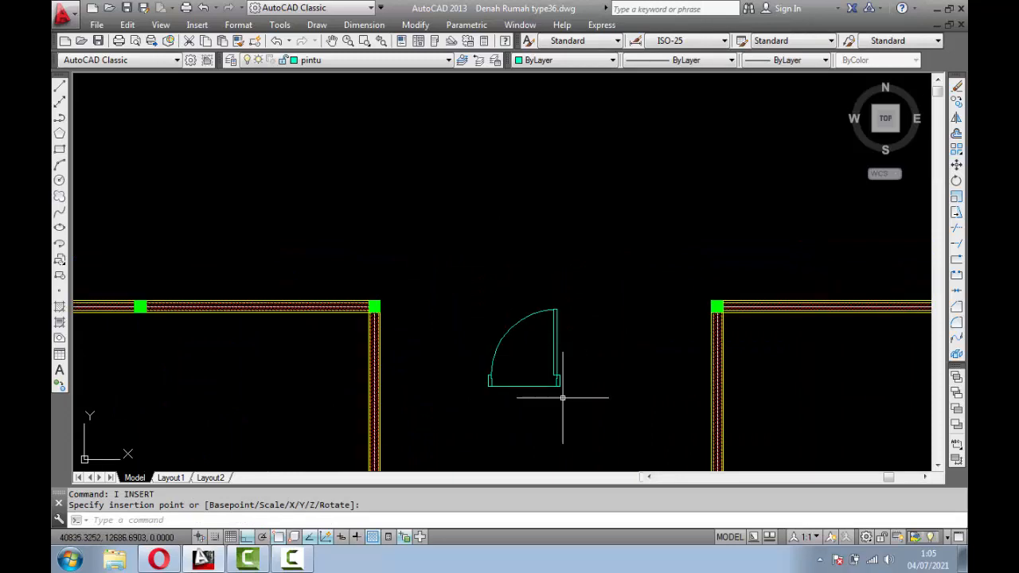
scroll(557, 398, up, 6)
click(557, 397)
click(562, 399)
click(498, 317)
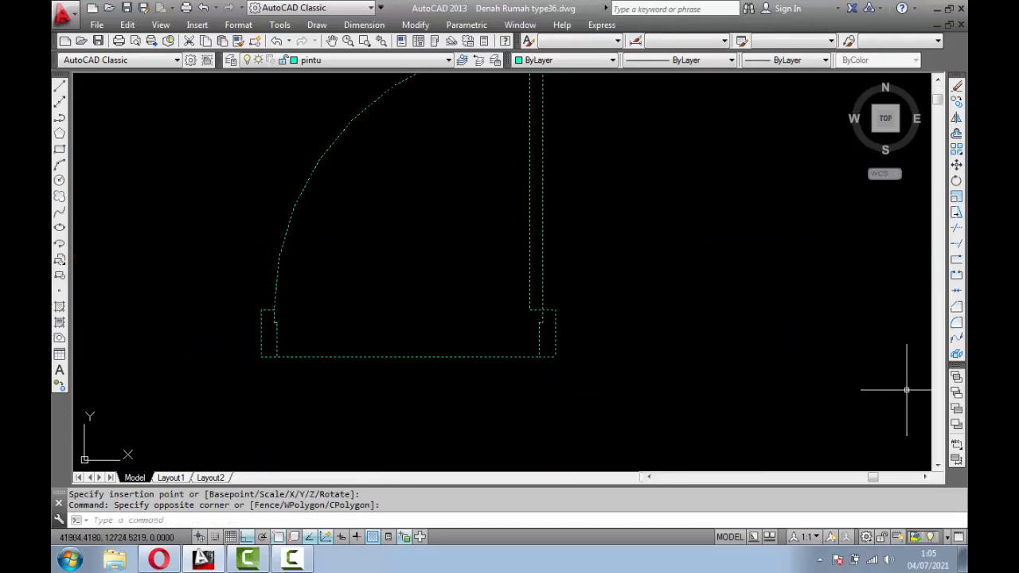
click(959, 363)
click(416, 382)
click(398, 328)
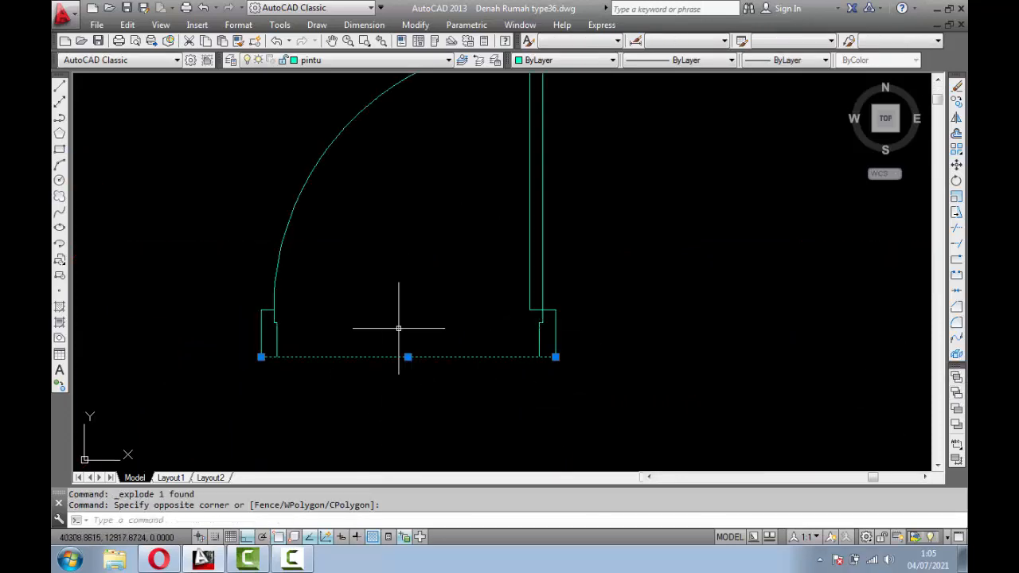
key(Delete)
Step: Move the exploded door from between the two rightmost plans into the rightmost plan's open middle room, left of the inner wall openings
scroll(477, 350, down, 4)
click(495, 388)
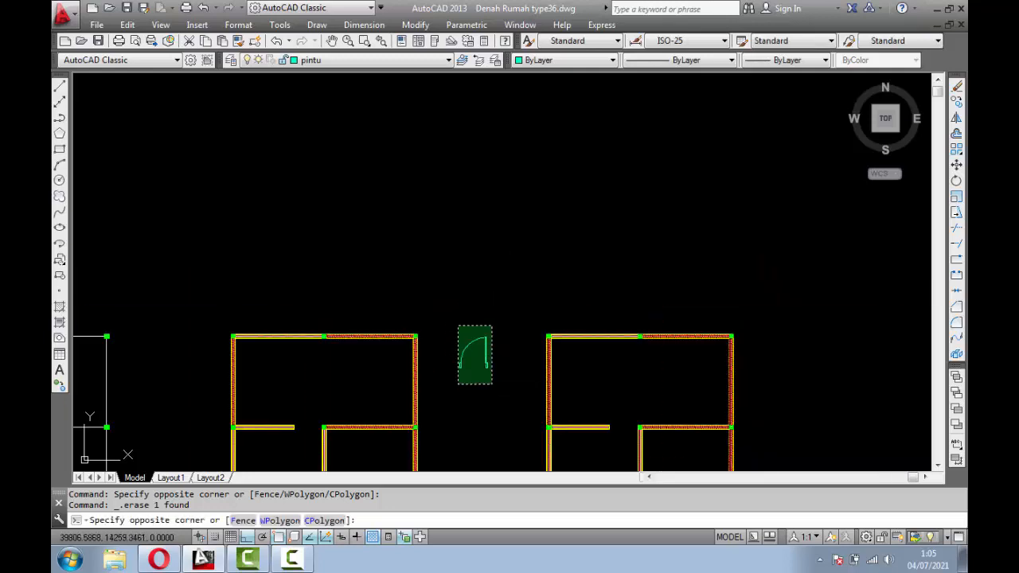
click(452, 317)
text(m)
key(Return)
click(486, 364)
scroll(577, 414, down, 3)
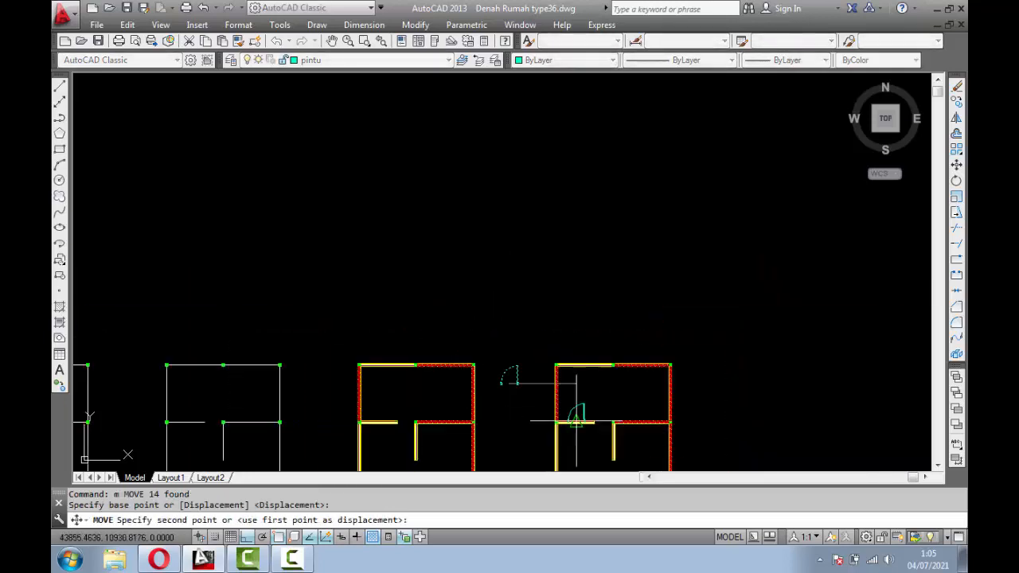
scroll(595, 456, up, 1)
scroll(597, 460, down, 2)
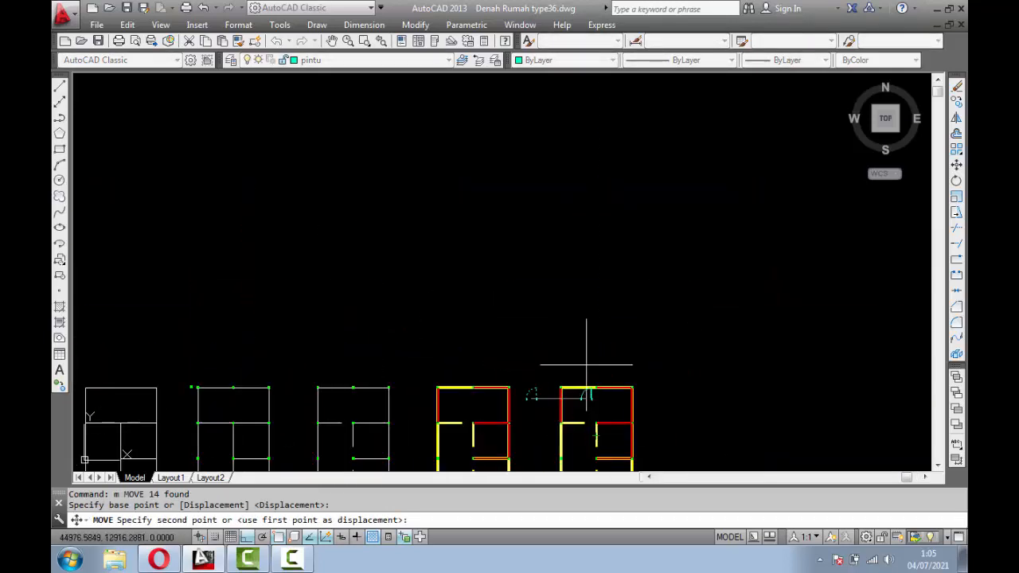
scroll(597, 422, up, 4)
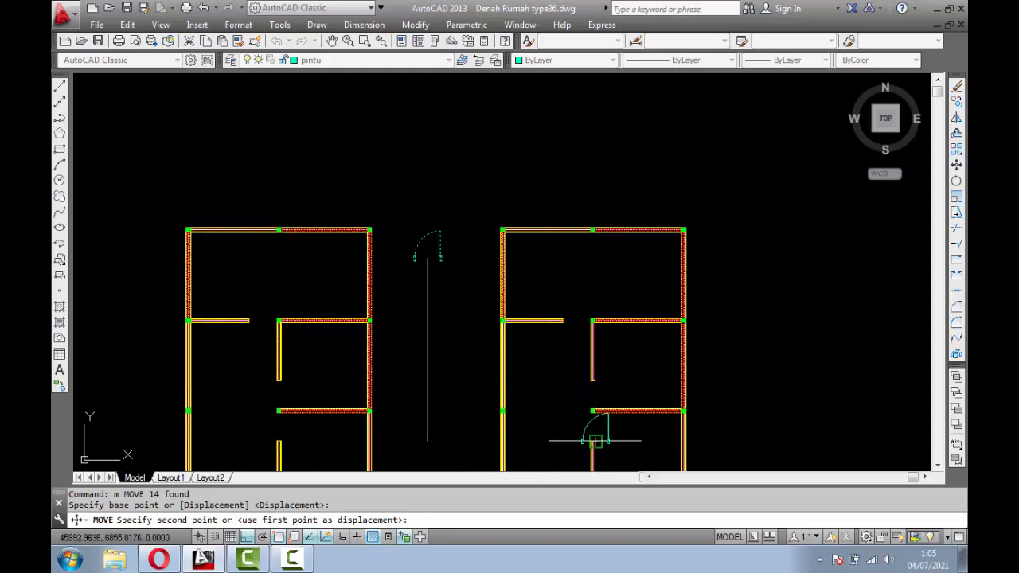
middle_drag(566, 394, 545, 318)
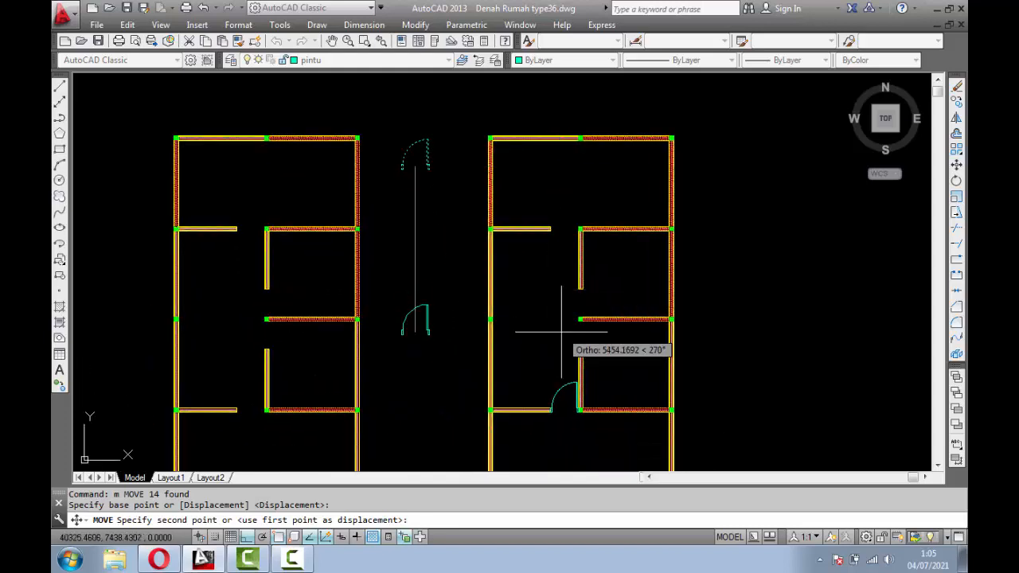
scroll(546, 337, up, 2)
key(F8)
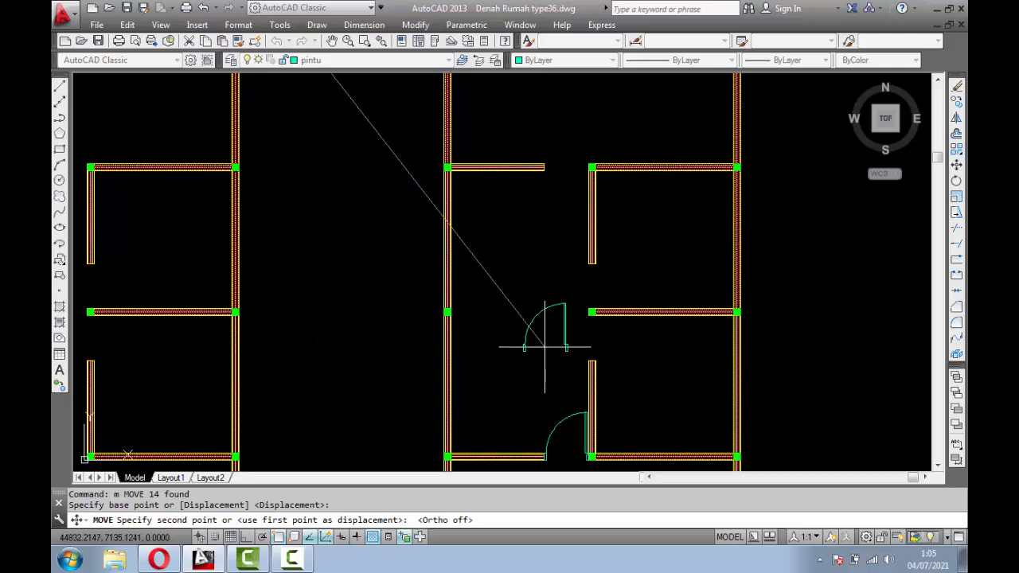
click(515, 353)
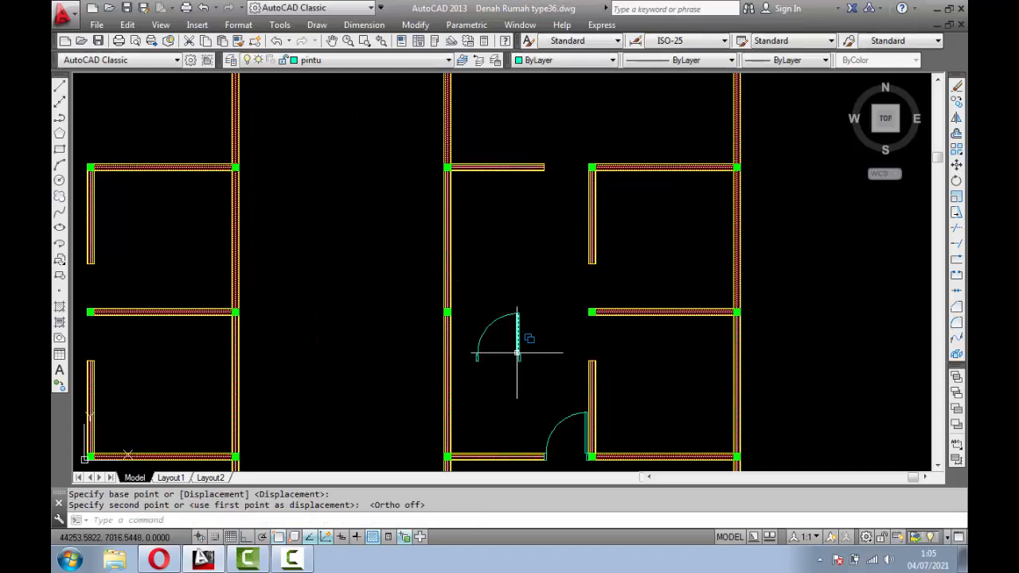
Step: Mirror the door across a vertical line just to its right, keeping the original
scroll(517, 353, up, 4)
click(542, 395)
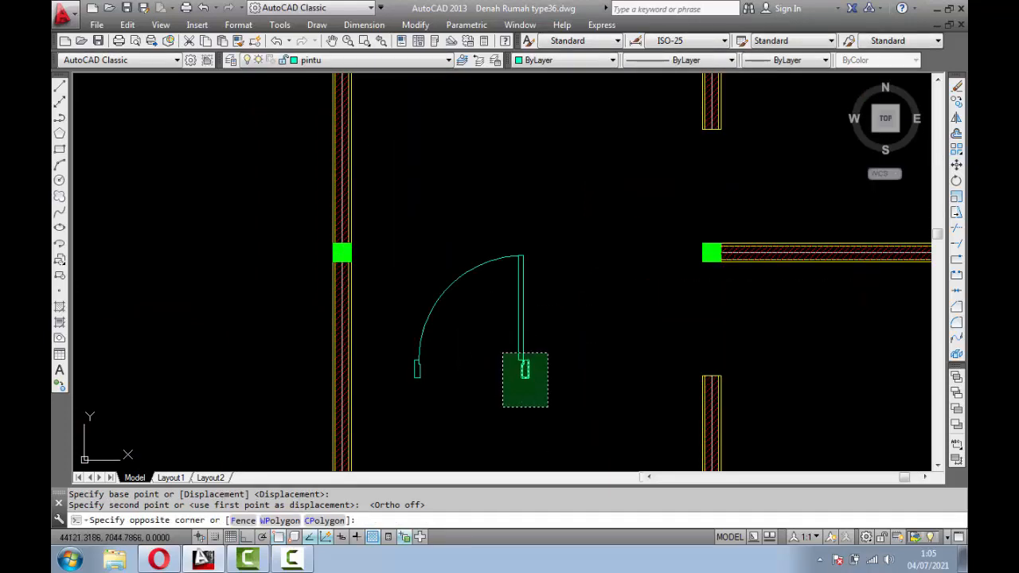
click(404, 238)
text(mi)
key(Return)
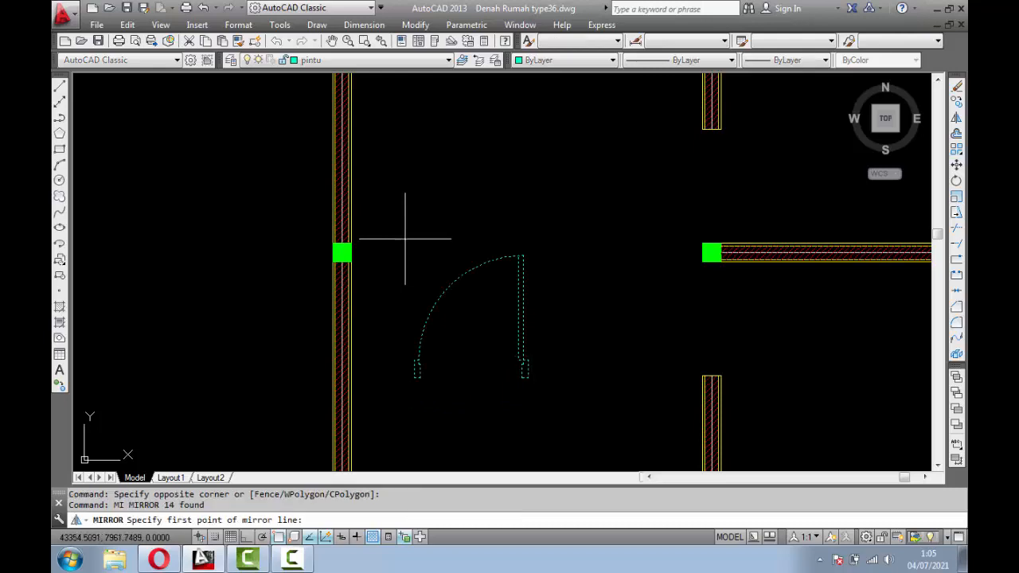
click(543, 269)
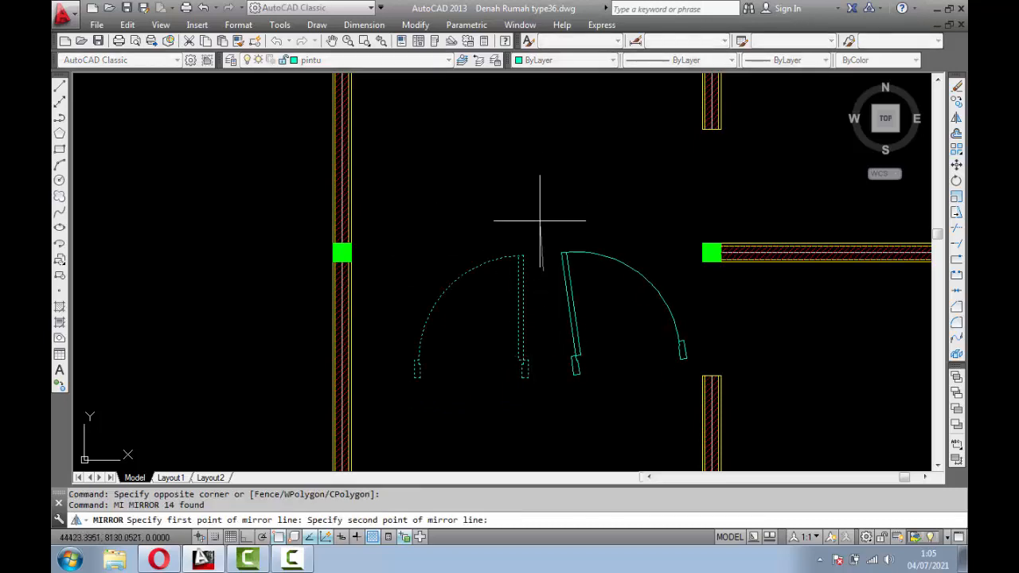
key(F8)
click(540, 177)
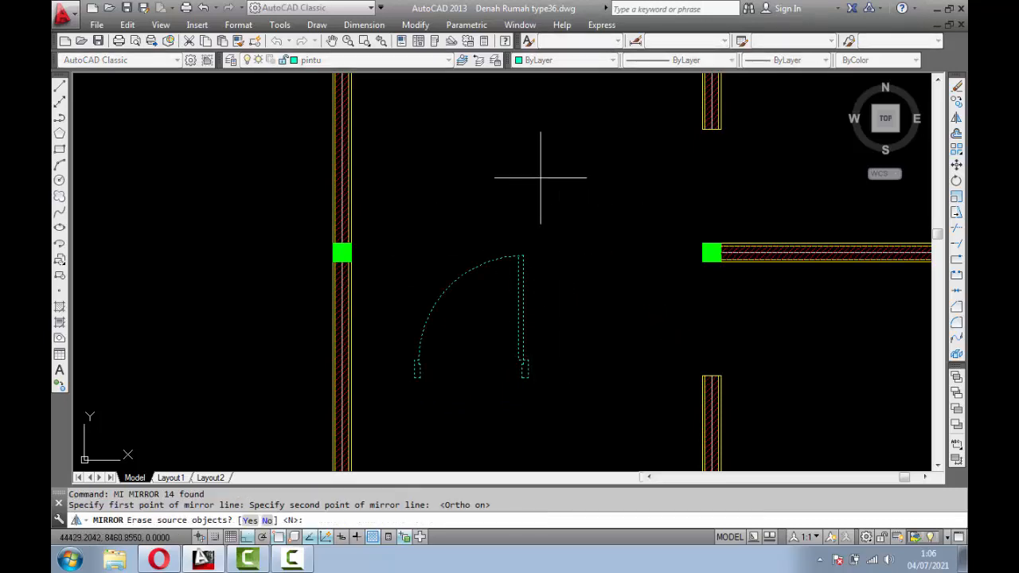
key(Return)
Step: Rotate the mirrored door copy by 270 degrees
click(671, 407)
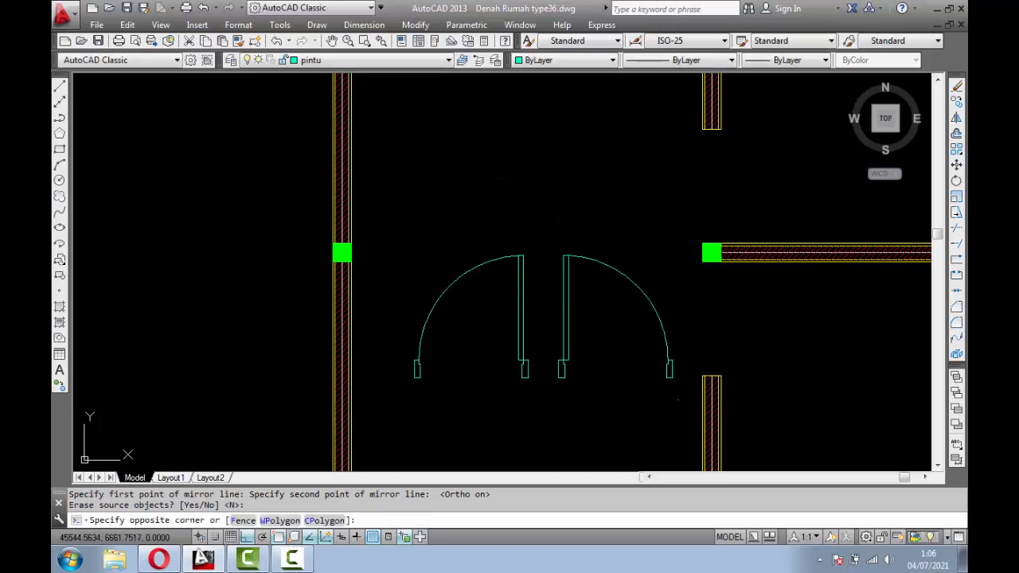
click(544, 237)
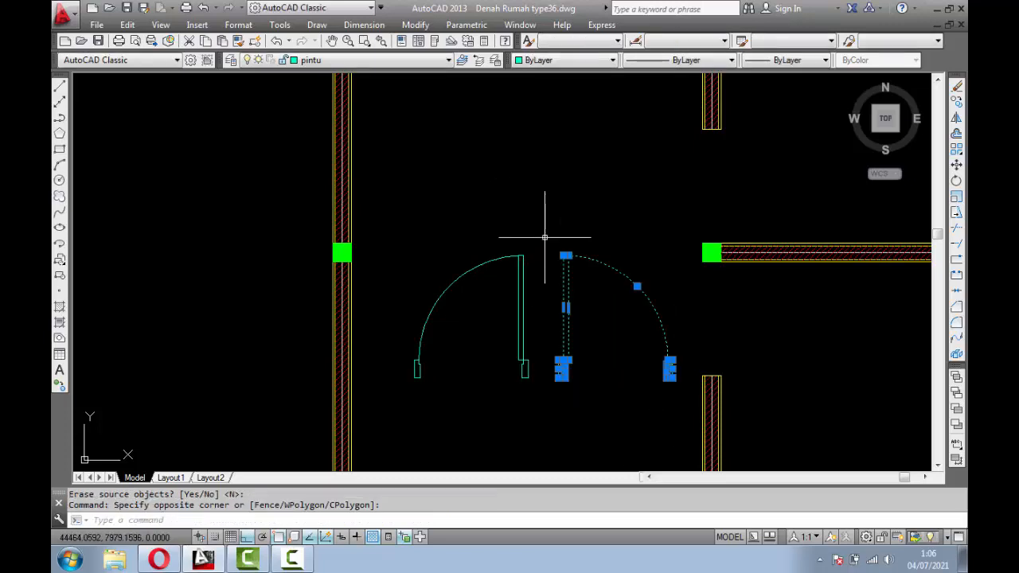
text(ro)
key(Return)
click(615, 268)
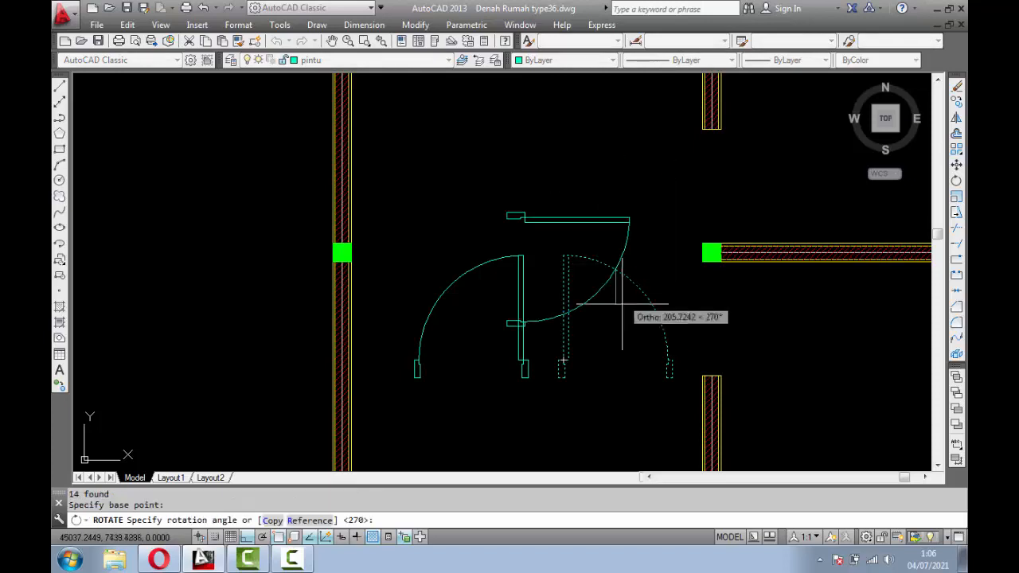
click(619, 287)
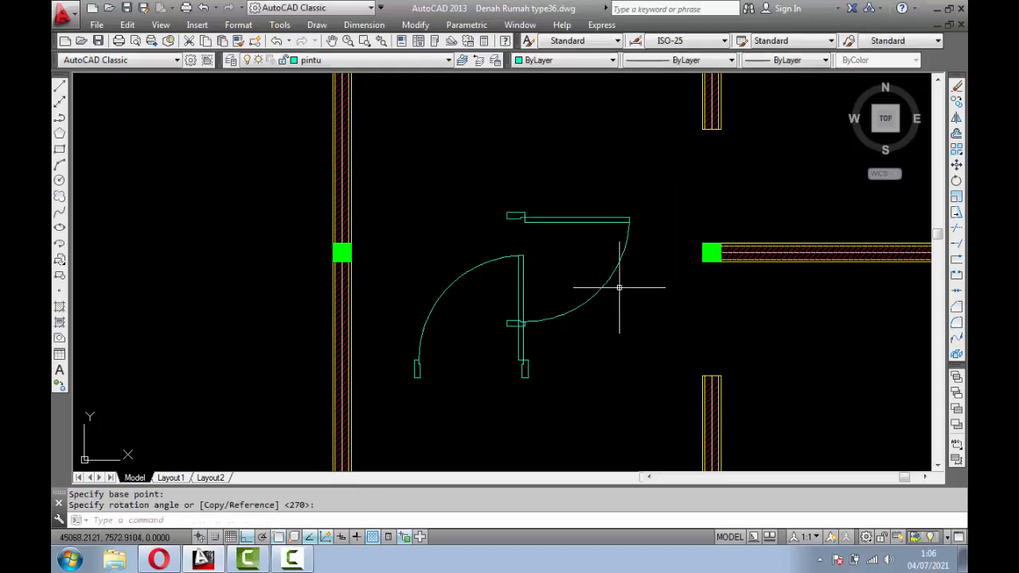
Step: Move the rotated door into the lower inner wall opening, snapping the upper frame's outer left corner to the column's lower-left corner
click(631, 324)
click(565, 190)
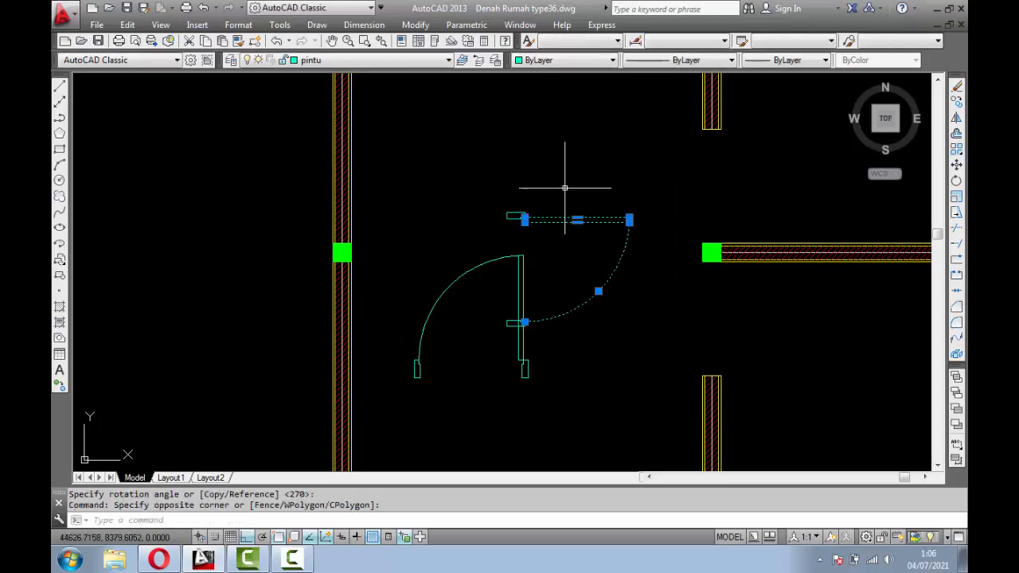
click(547, 238)
click(516, 214)
click(499, 290)
click(561, 349)
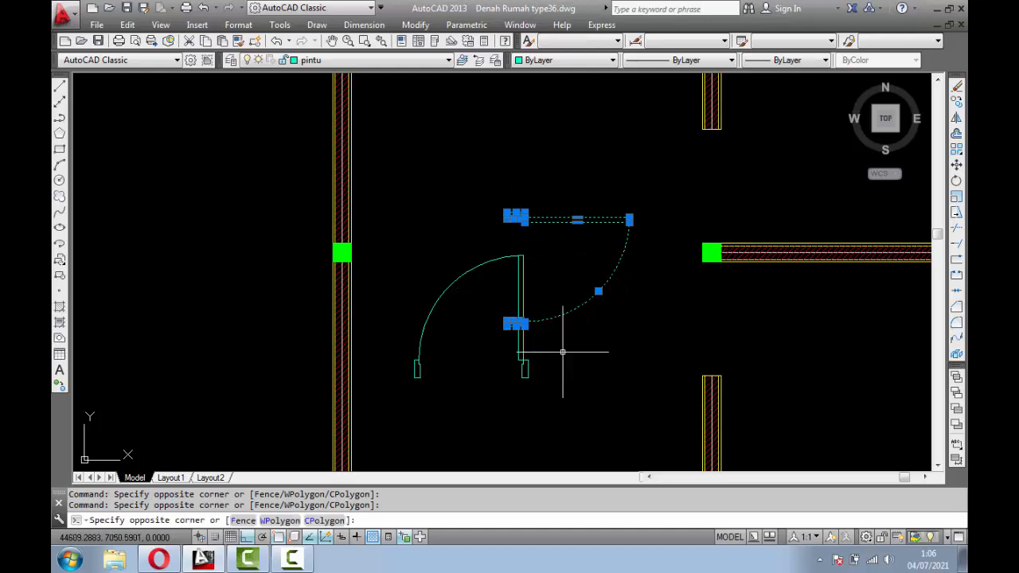
text(M)
key(Return)
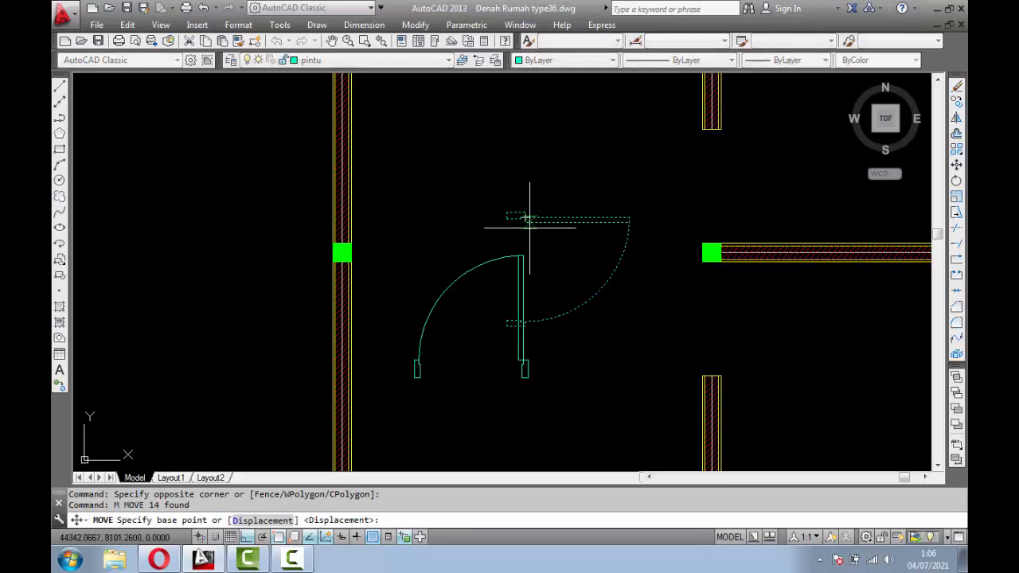
scroll(525, 211, up, 5)
click(449, 260)
scroll(448, 262, down, 4)
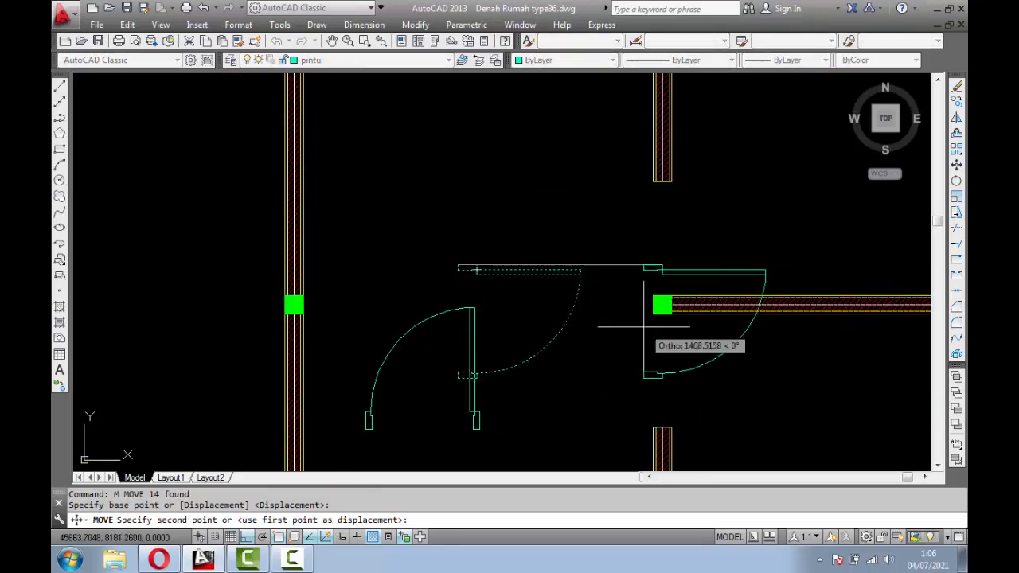
key(F8)
scroll(659, 302, up, 4)
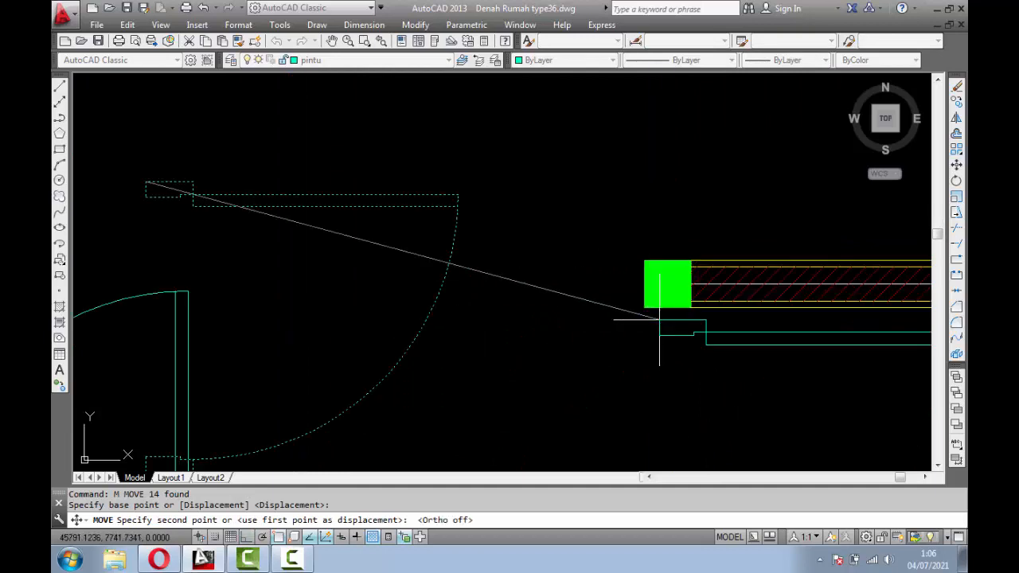
click(641, 302)
scroll(641, 302, down, 4)
Step: Mirror the placed door with both frames across a horizontal line through the column's centre into the upper opening, keeping the original
scroll(671, 307, up, 5)
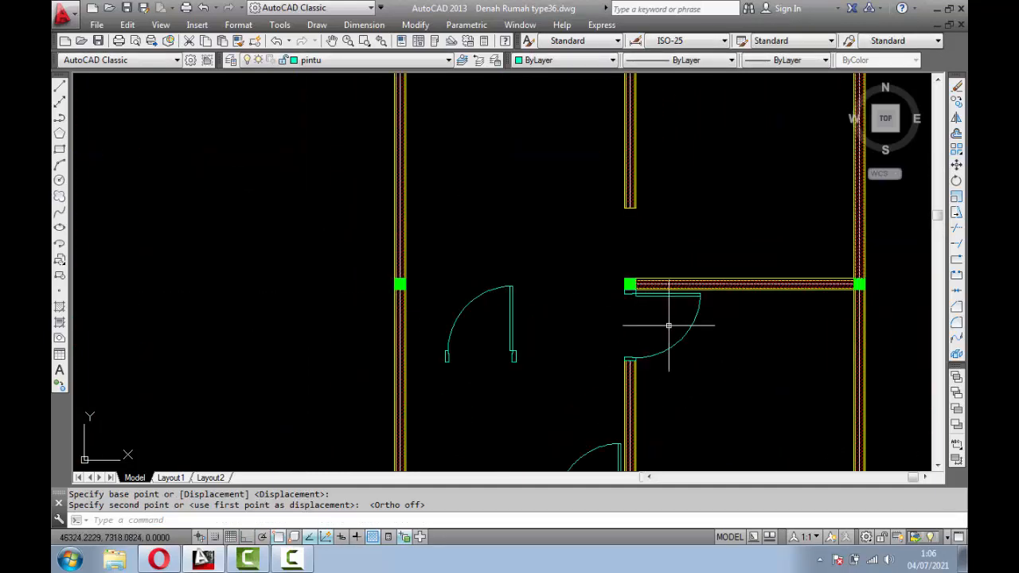
click(696, 385)
click(660, 327)
scroll(660, 327, up, 4)
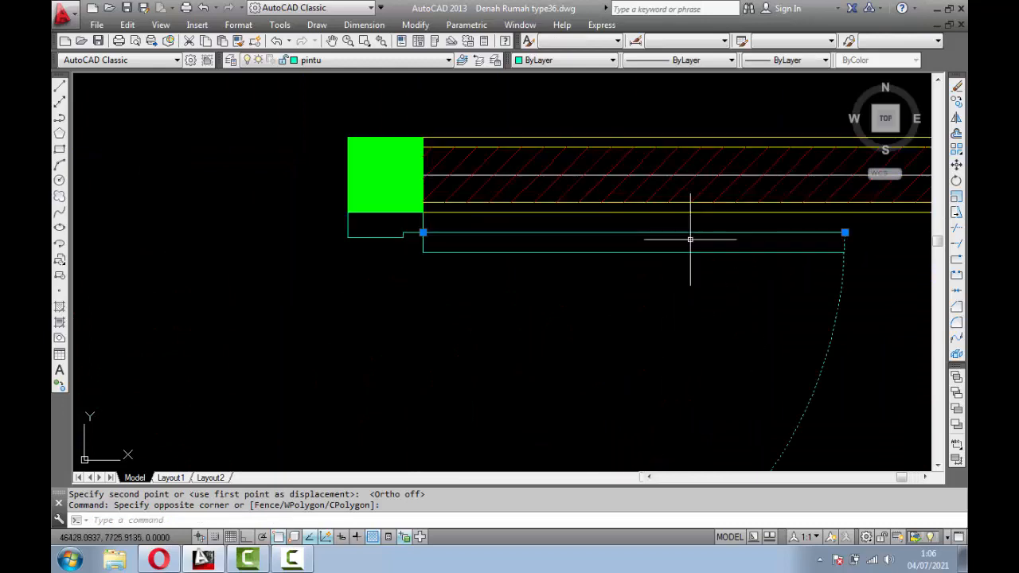
click(695, 279)
click(662, 218)
scroll(578, 257, down, 2)
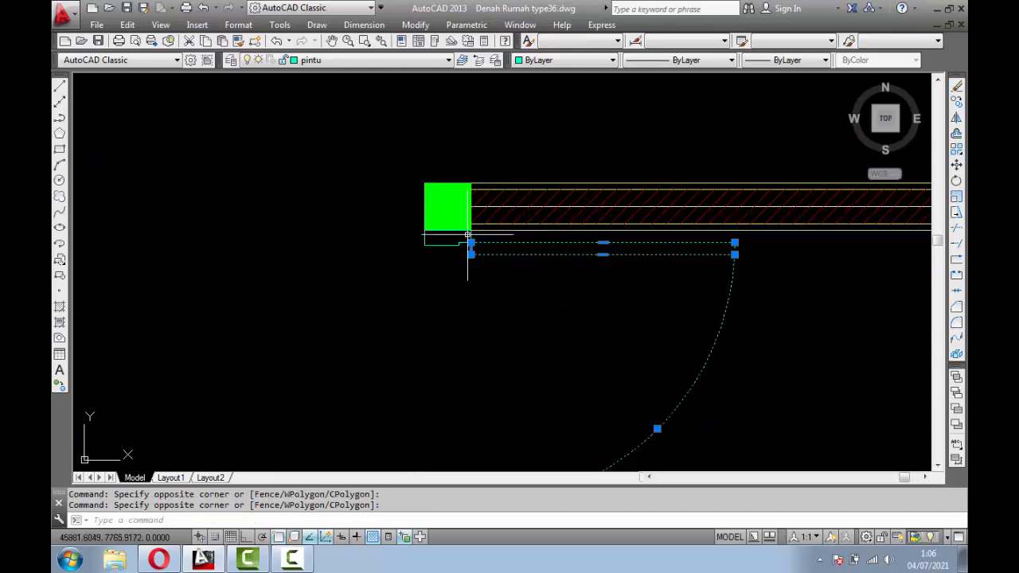
scroll(466, 231, up, 2)
click(342, 200)
click(518, 326)
scroll(567, 300, down, 4)
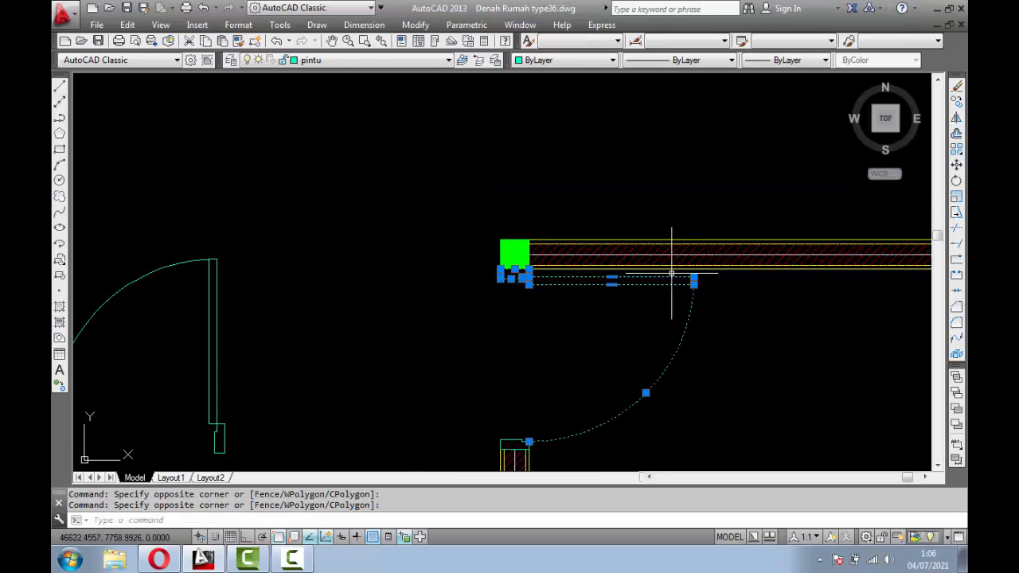
scroll(671, 274, up, 4)
click(673, 273)
click(741, 332)
scroll(651, 304, down, 4)
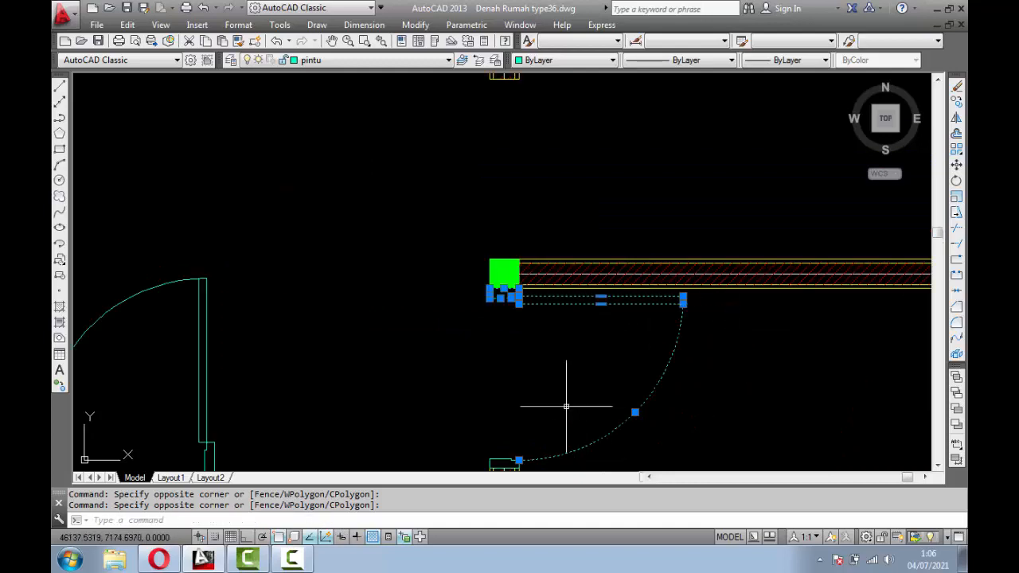
scroll(567, 418, down, 2)
middle_drag(566, 434, 568, 357)
scroll(568, 357, up, 4)
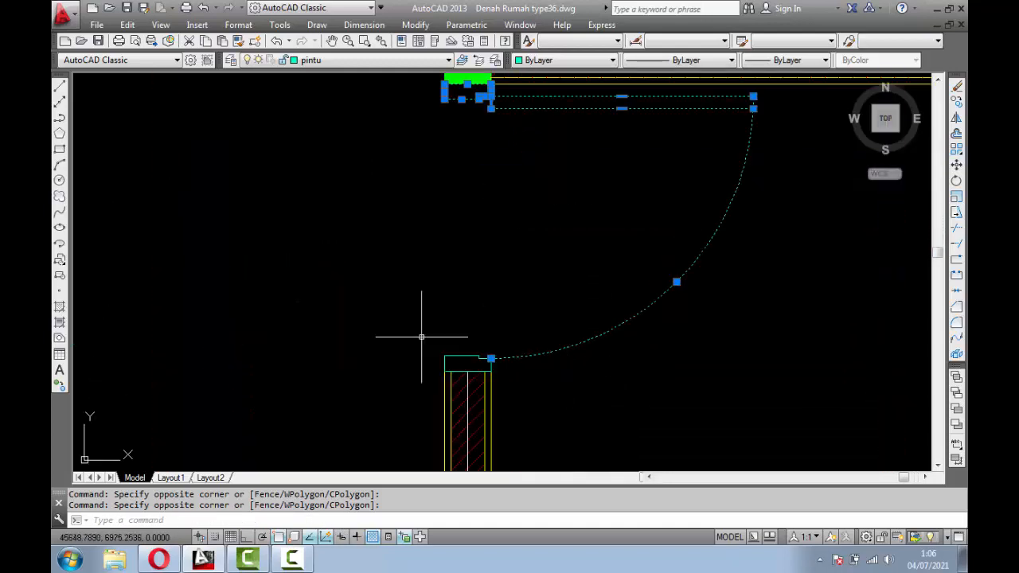
click(376, 313)
click(525, 386)
scroll(521, 313, down, 4)
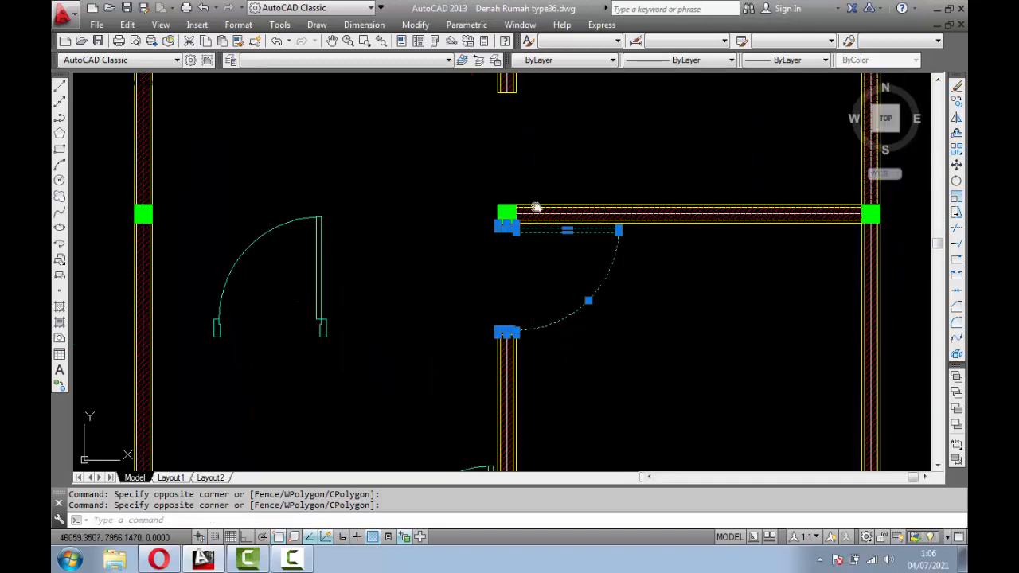
middle_drag(537, 207, 535, 281)
scroll(534, 282, up, 2)
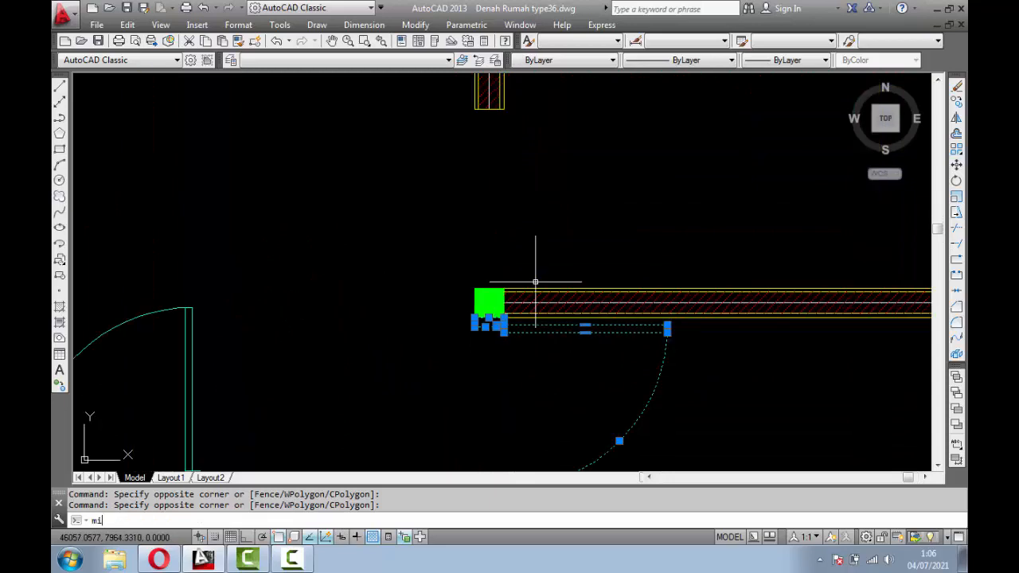
key(Return)
click(489, 303)
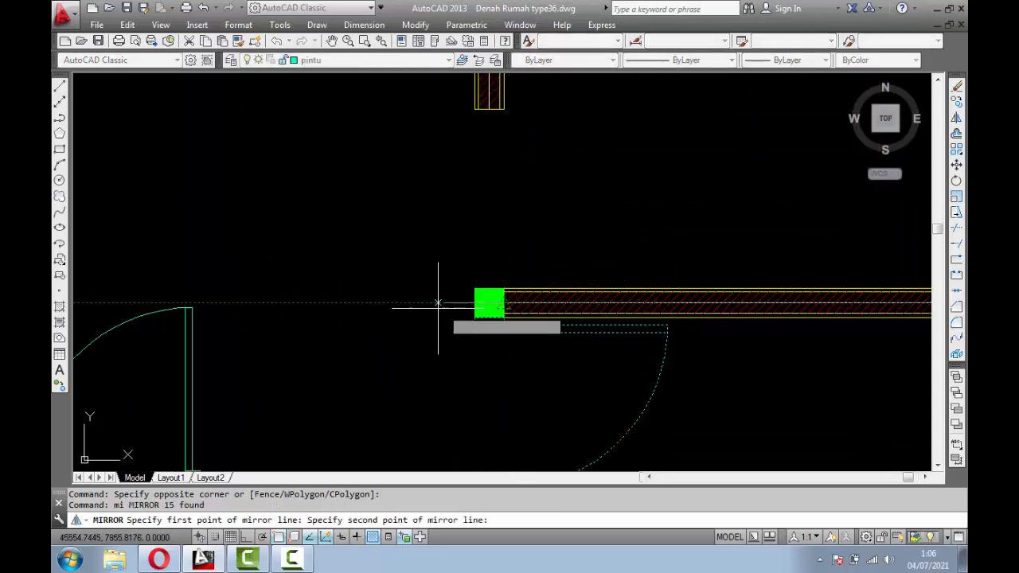
click(410, 302)
key(Return)
scroll(460, 285, down, 6)
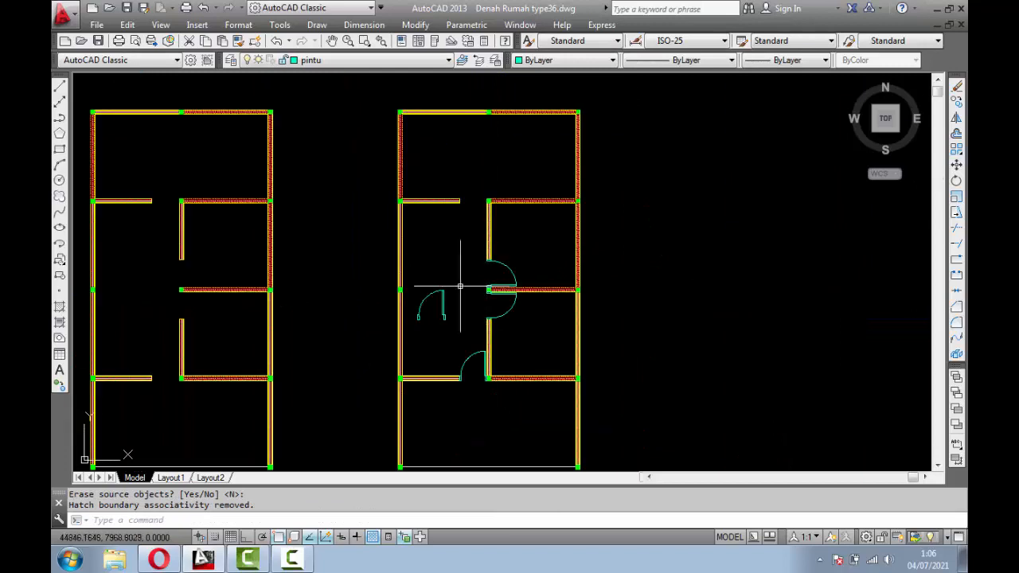
Step: Mirror the remaining loose door across a horizontal line just above it, keeping the original
scroll(429, 312, up, 4)
click(476, 355)
click(388, 249)
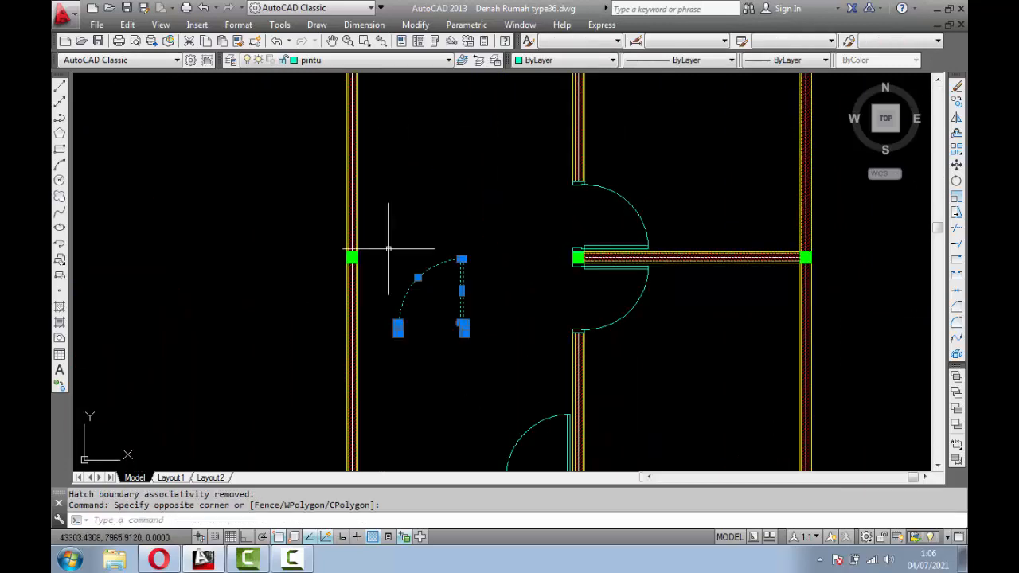
text(mi)
key(Return)
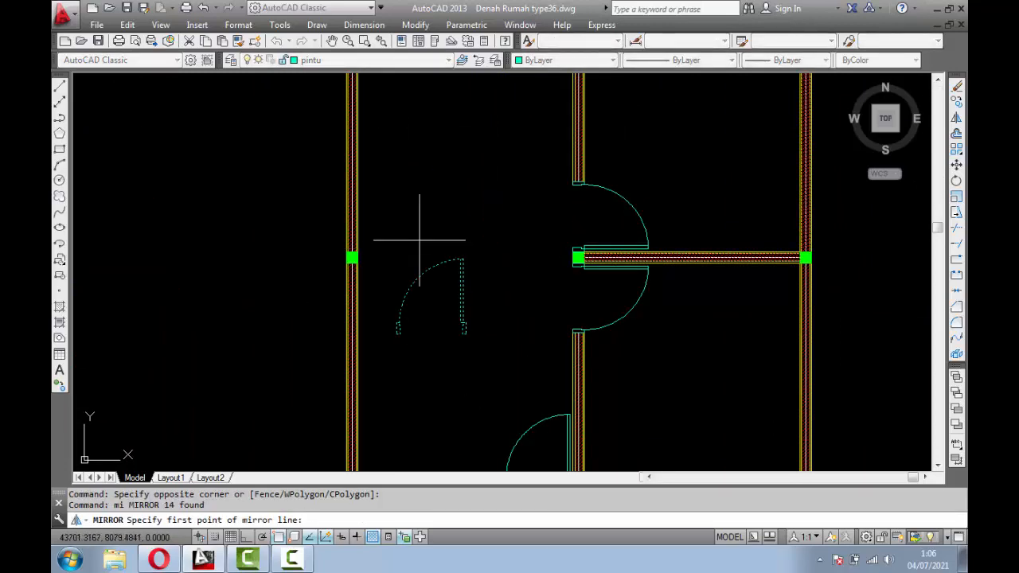
click(409, 249)
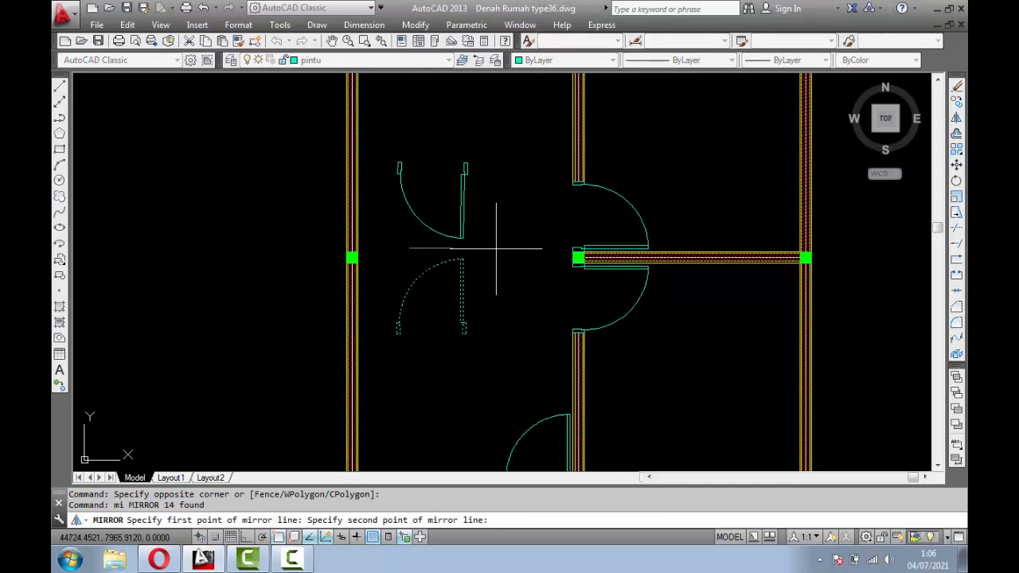
click(525, 239)
key(Return)
Step: Move the mirrored upper door copy into the upper horizontal wall opening, snapping the hinge-side frame's outer top corner to the column's upper-left corner
click(490, 245)
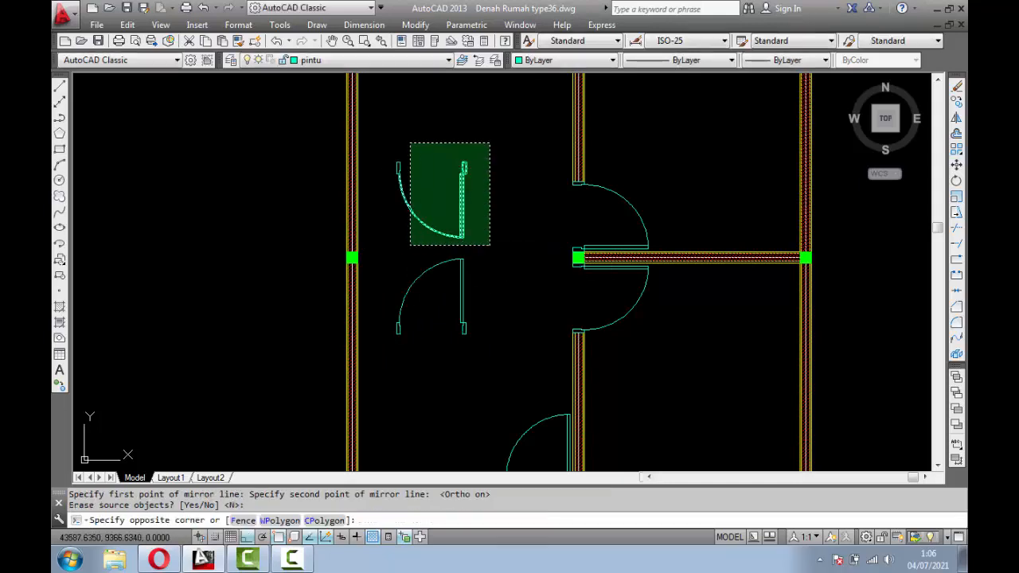
click(382, 140)
text(m)
key(Return)
scroll(475, 152, up, 6)
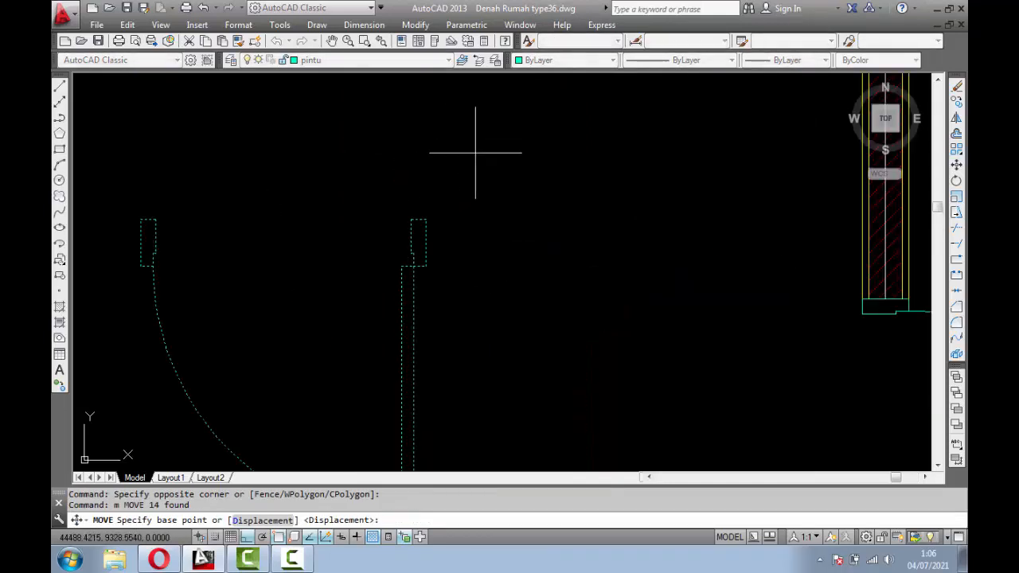
click(426, 220)
scroll(466, 227, down, 6)
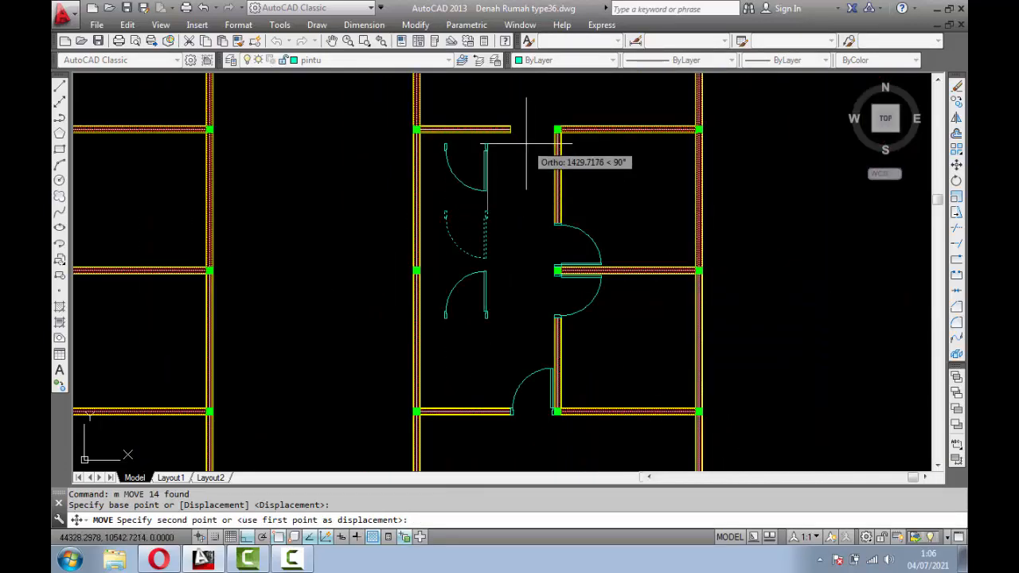
key(F8)
scroll(541, 238, up, 9)
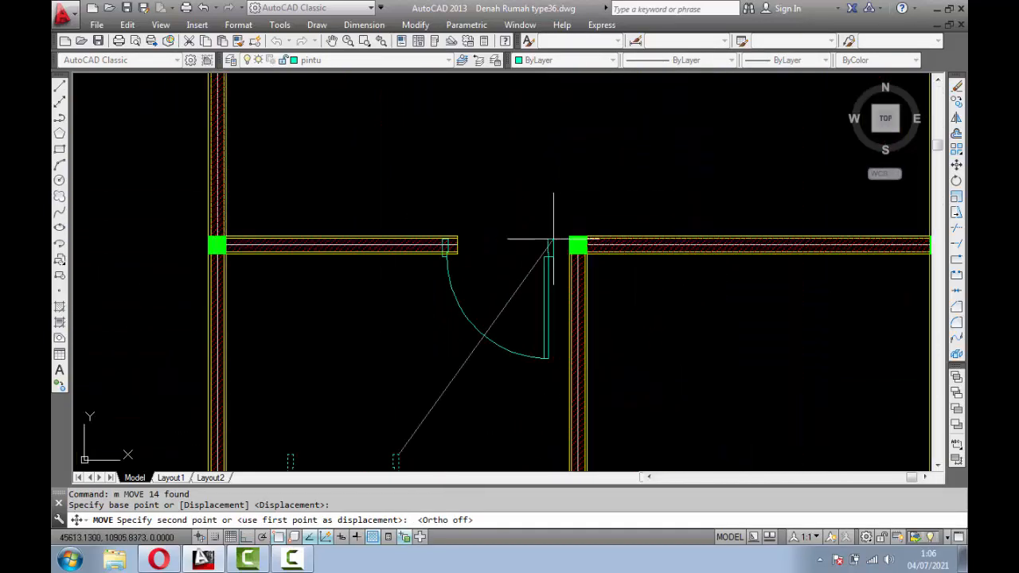
click(619, 226)
scroll(605, 233, down, 8)
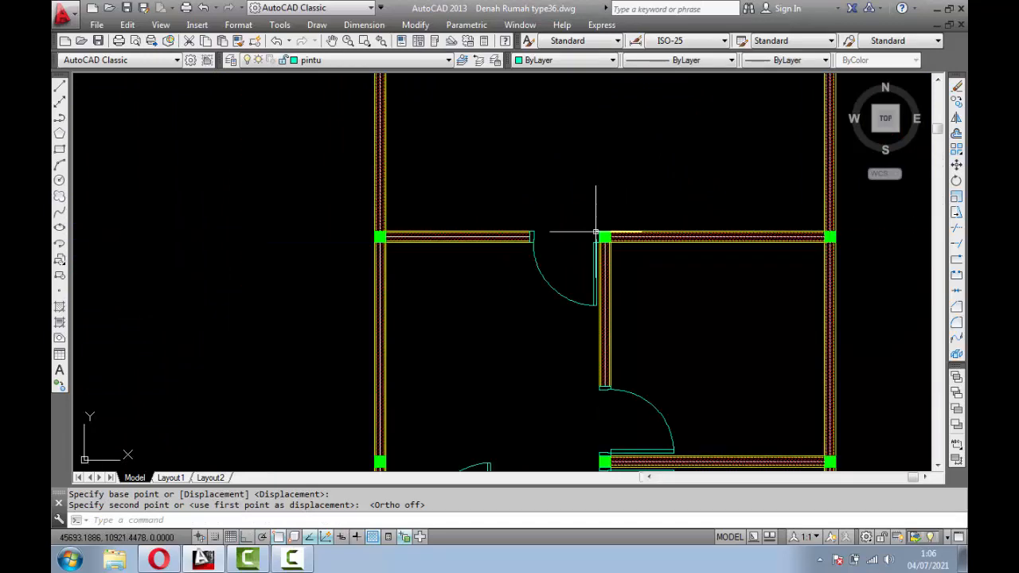
Step: Delete the leftover loose door from the middle of the plan with doors
scroll(558, 324, down, 3)
scroll(542, 350, up, 7)
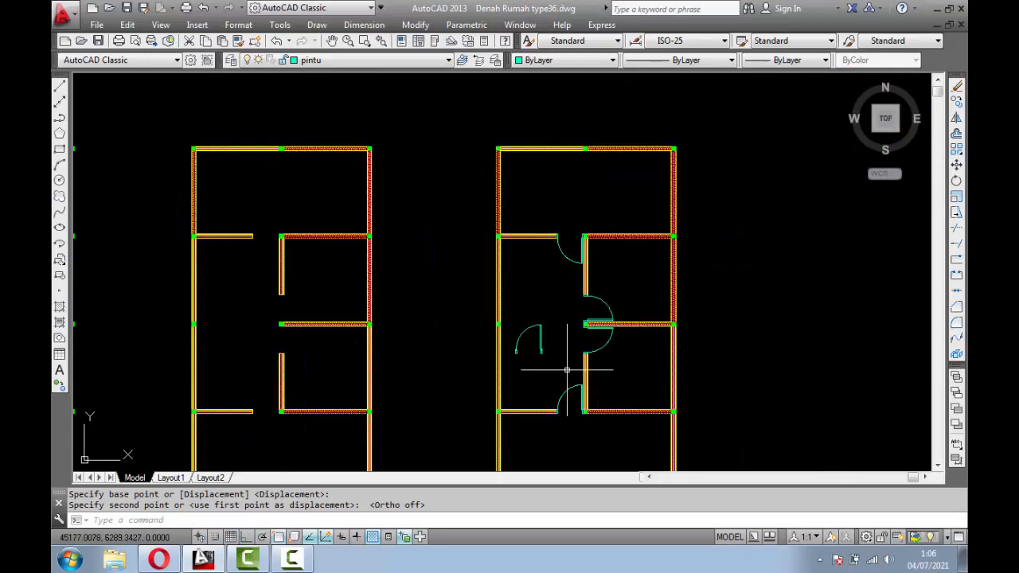
click(541, 356)
click(434, 251)
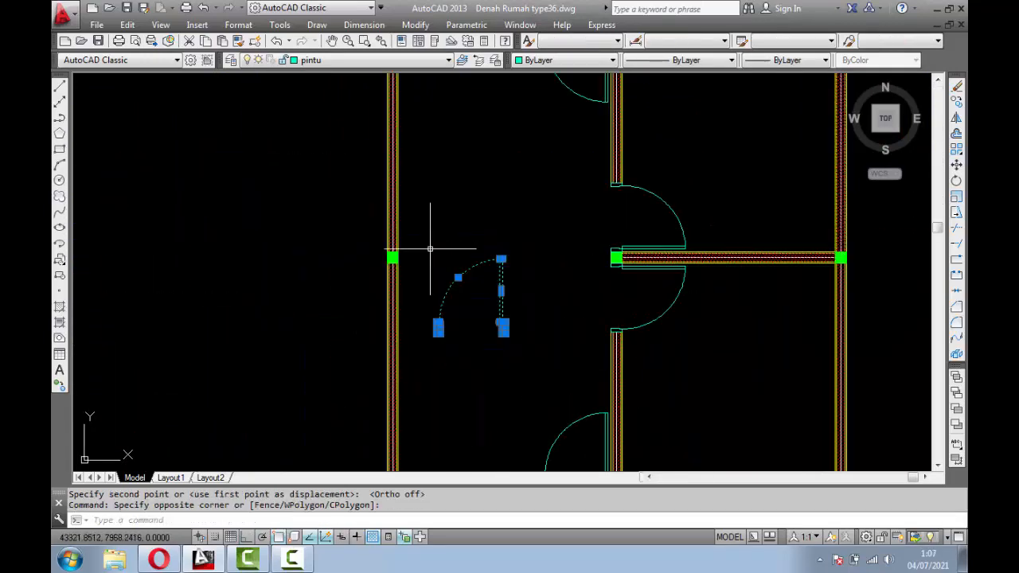
key(Delete)
scroll(553, 264, down, 8)
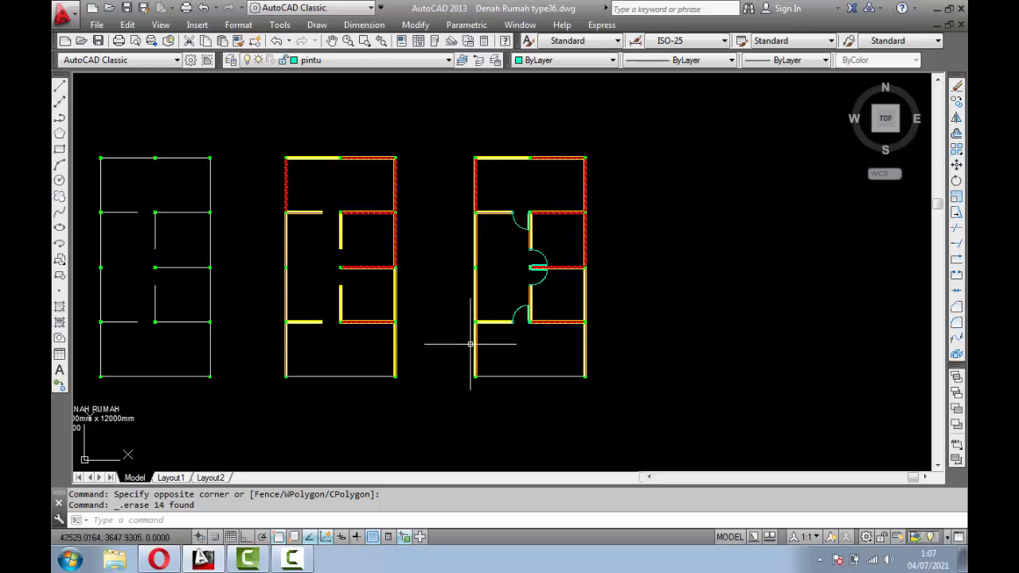
Step: Copy the whole floor plan with doors horizontally into the empty space to its right
scroll(525, 263, up, 2)
scroll(541, 255, down, 2)
scroll(550, 252, up, 2)
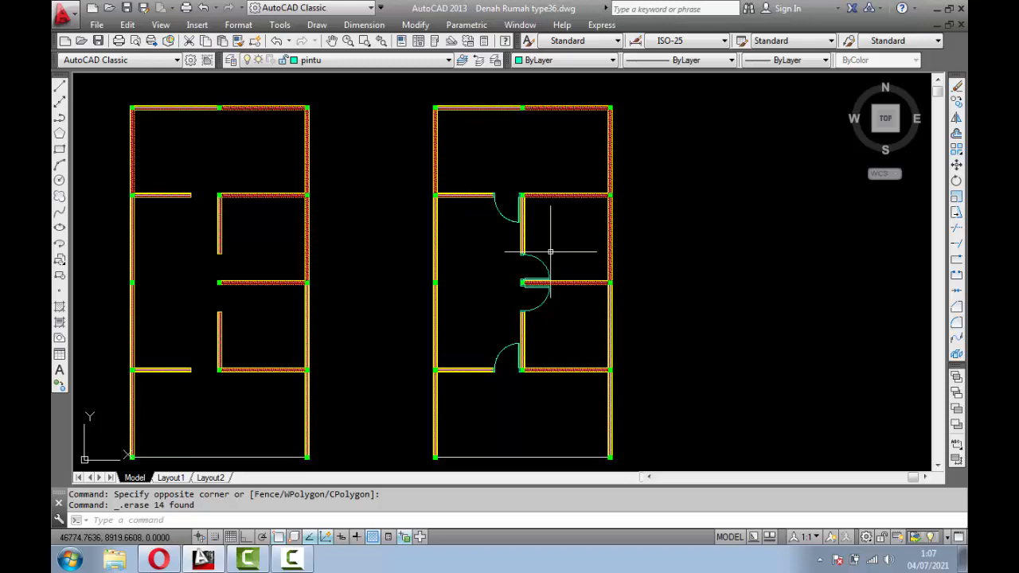
scroll(521, 245, down, 2)
click(460, 147)
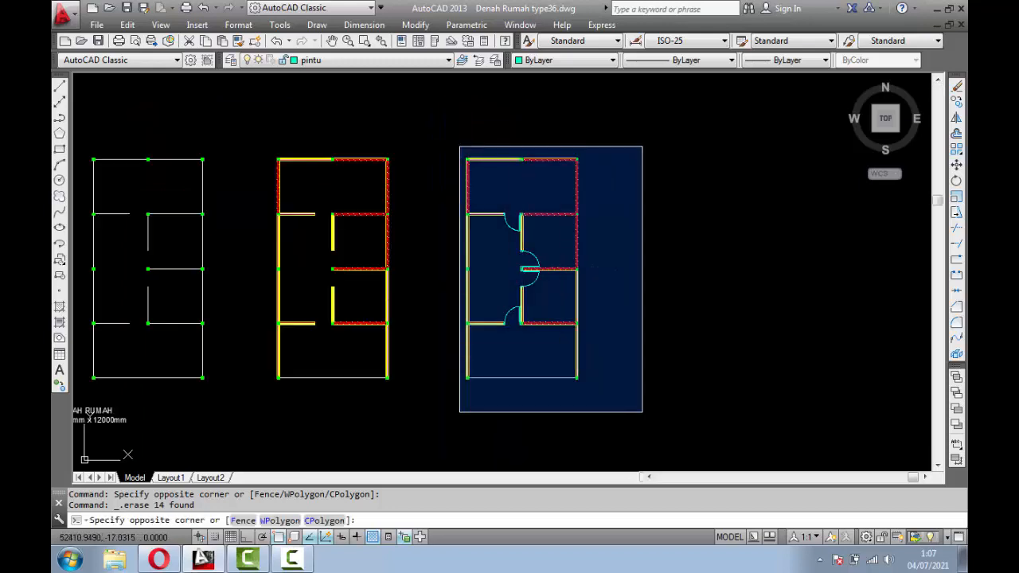
click(642, 413)
text(co)
key(Return)
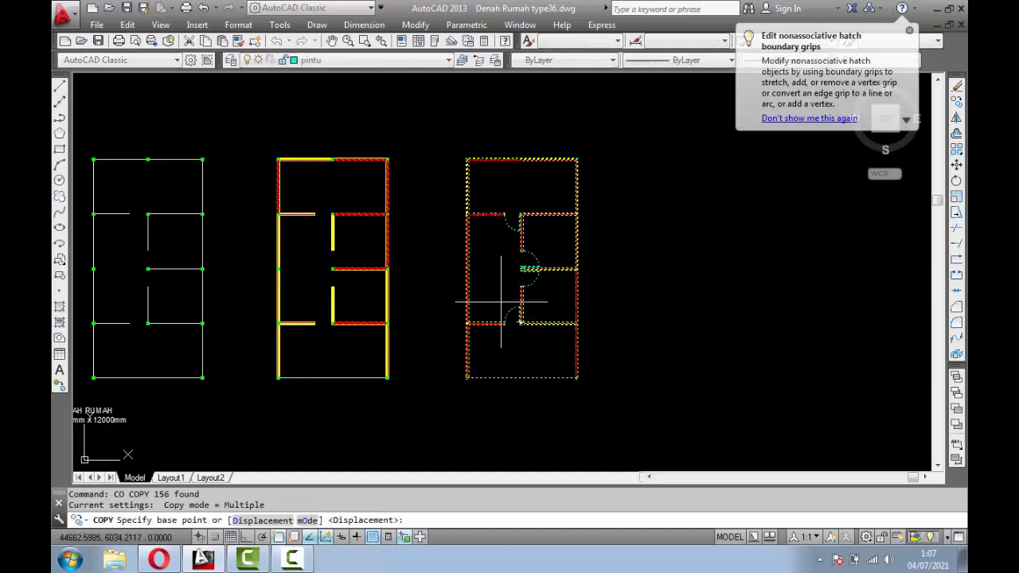
click(488, 288)
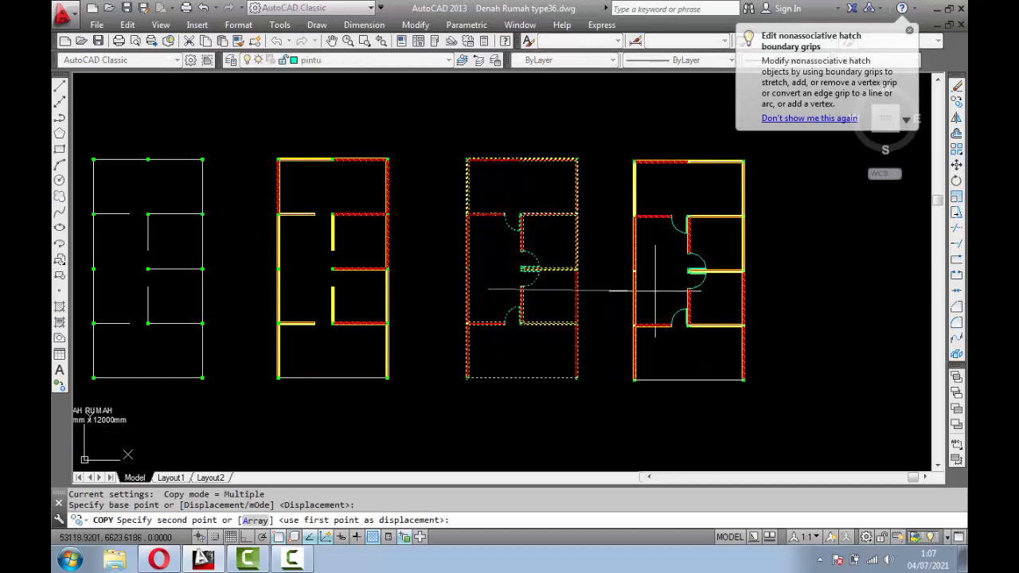
key(F8)
click(673, 289)
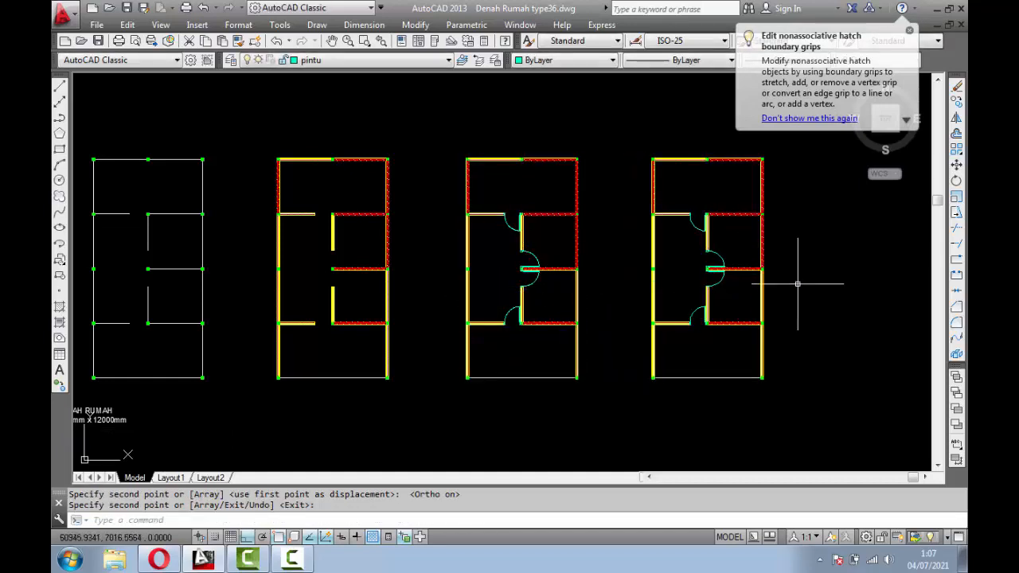
Step: Draw a 50 by 150 rectangle in the copied plan, in the room below the lower inner wall
scroll(797, 283, up, 2)
scroll(797, 283, down, 2)
scroll(857, 271, up, 2)
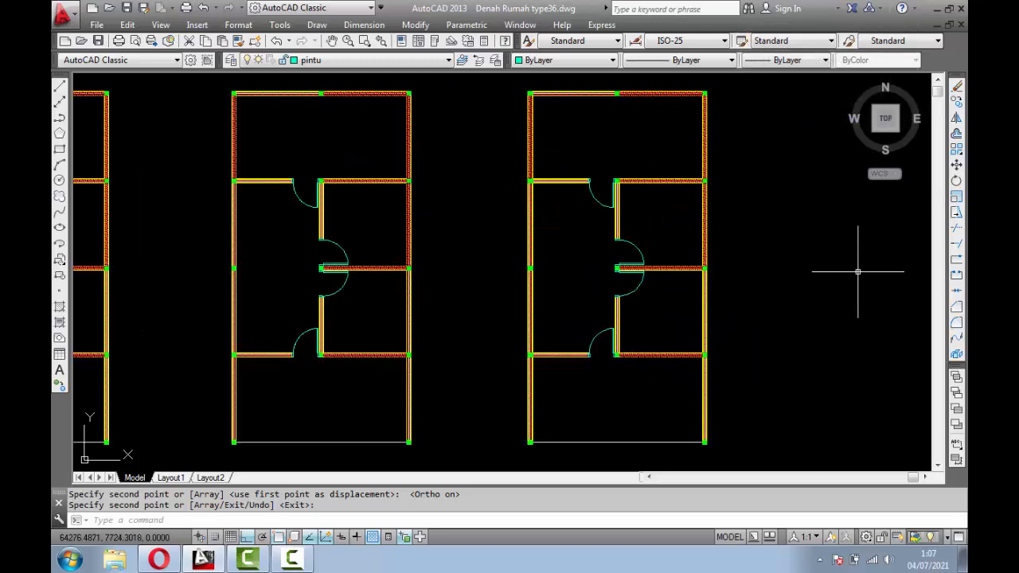
mouse_move(536, 284)
middle_down()
mouse_move(448, 291)
mouse_move(477, 305)
middle_up()
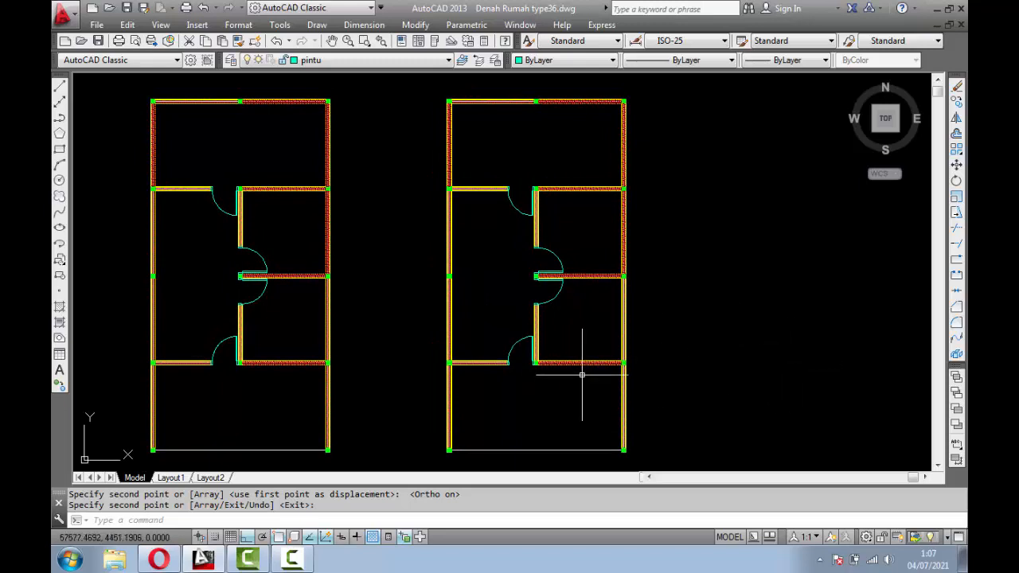
scroll(577, 390, up, 4)
scroll(604, 341, up, 2)
scroll(604, 341, down, 2)
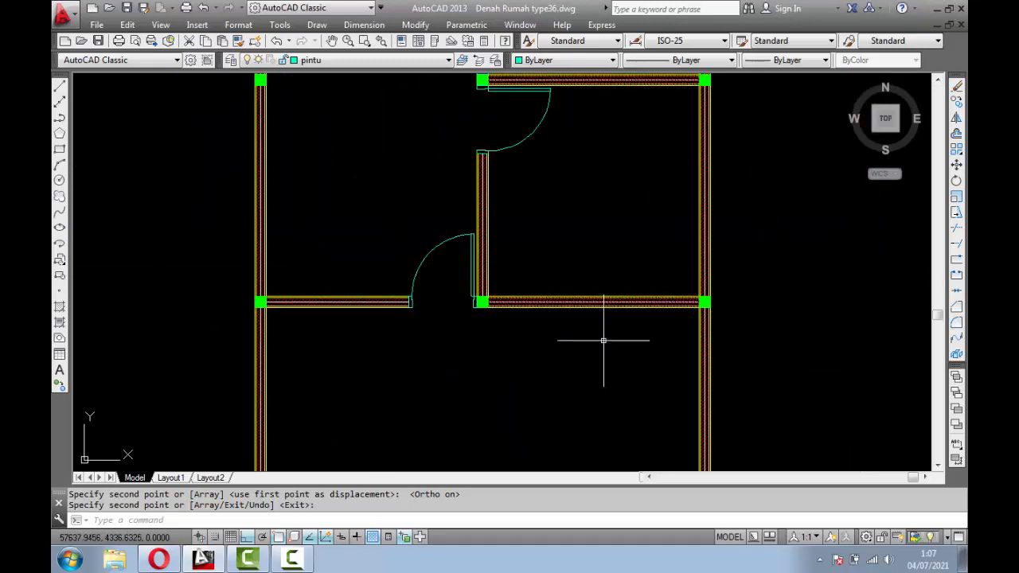
scroll(614, 374, up, 2)
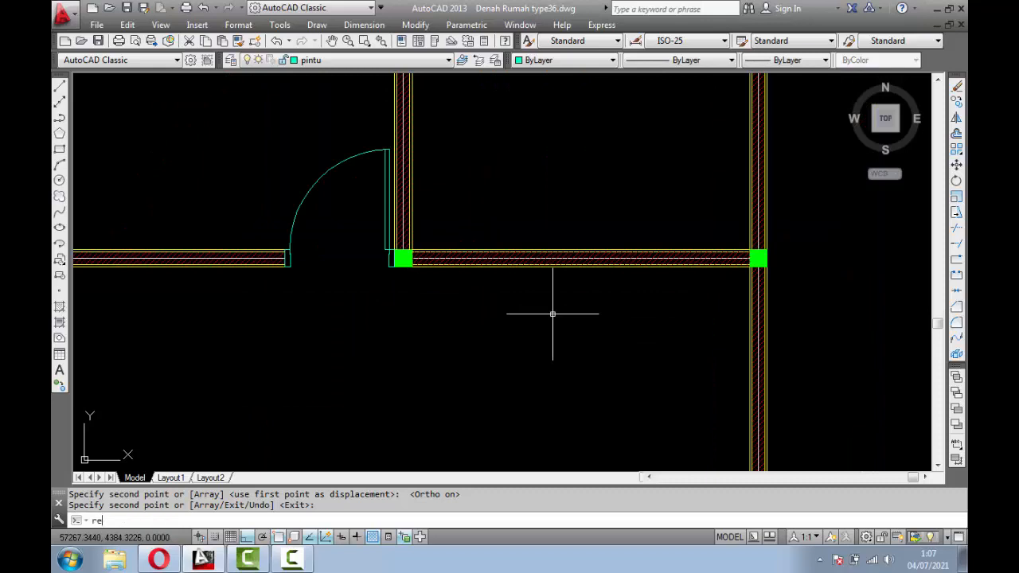
key(Return)
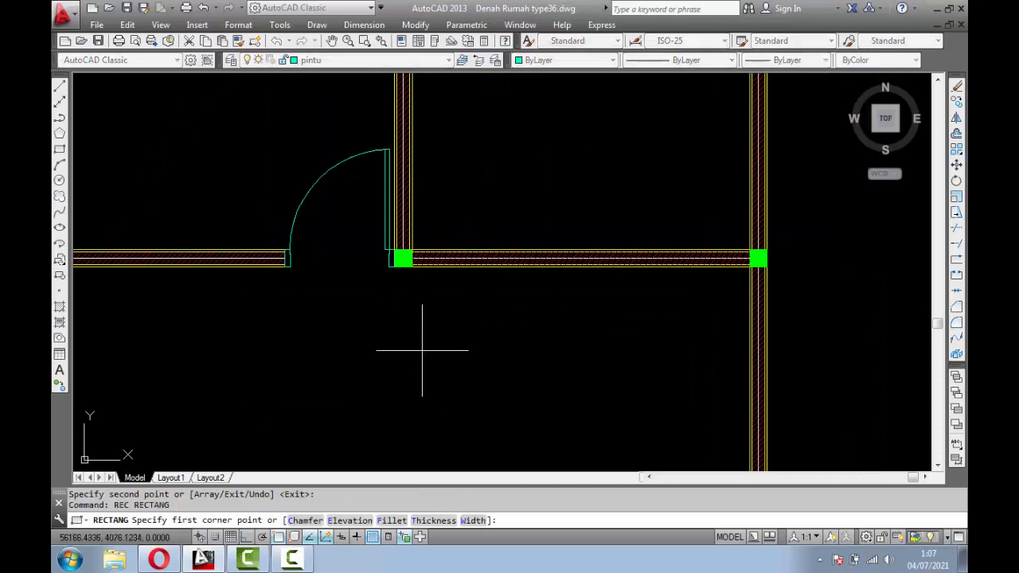
click(421, 350)
scroll(433, 389, up, 4)
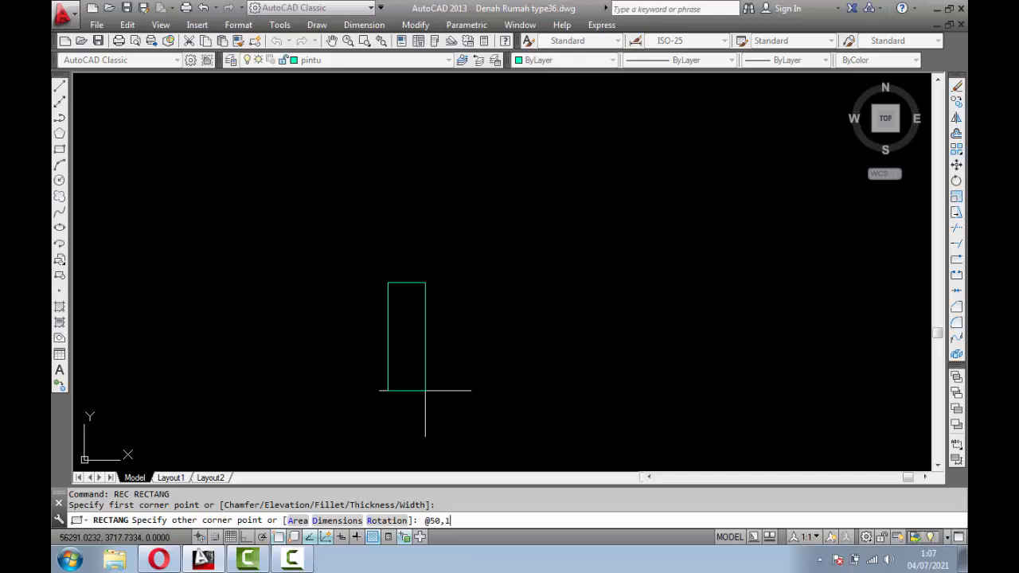
key(Return)
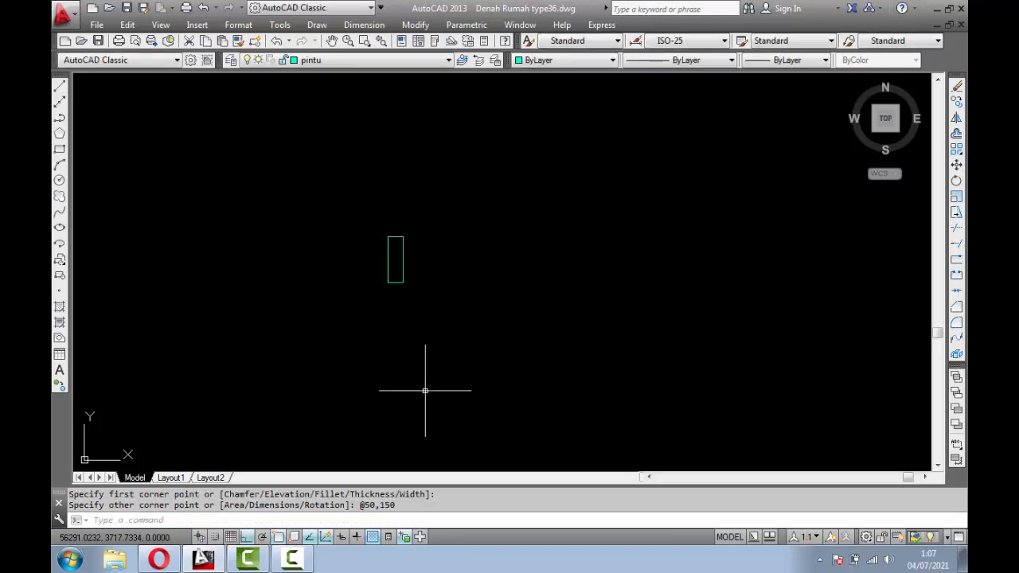
Step: Explode the new 50 by 150 rectangle into separate lines
scroll(397, 262, up, 5)
click(442, 313)
click(400, 241)
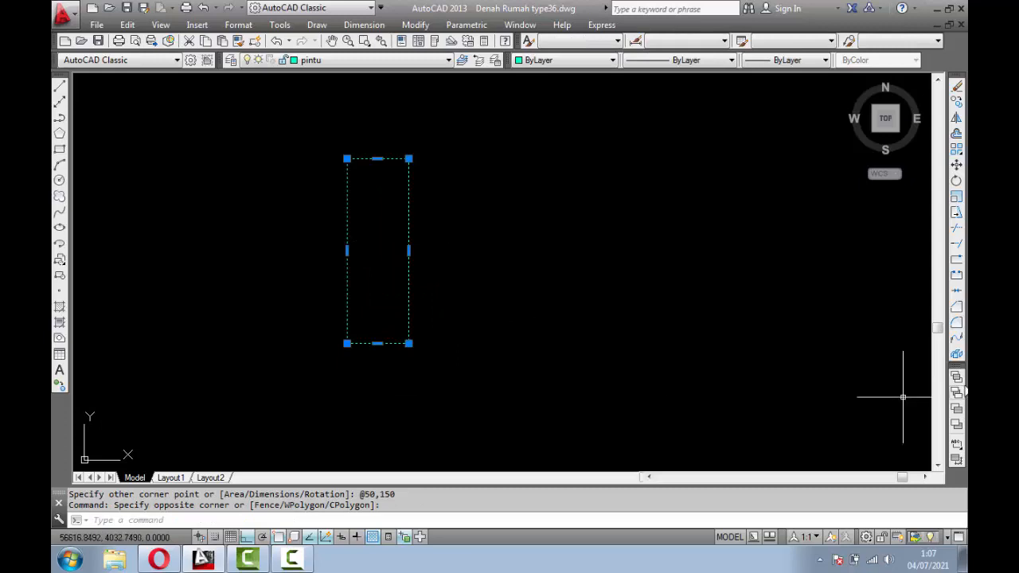
click(956, 355)
Step: Offset the exploded rectangle's right edge inward by 10
text(o)
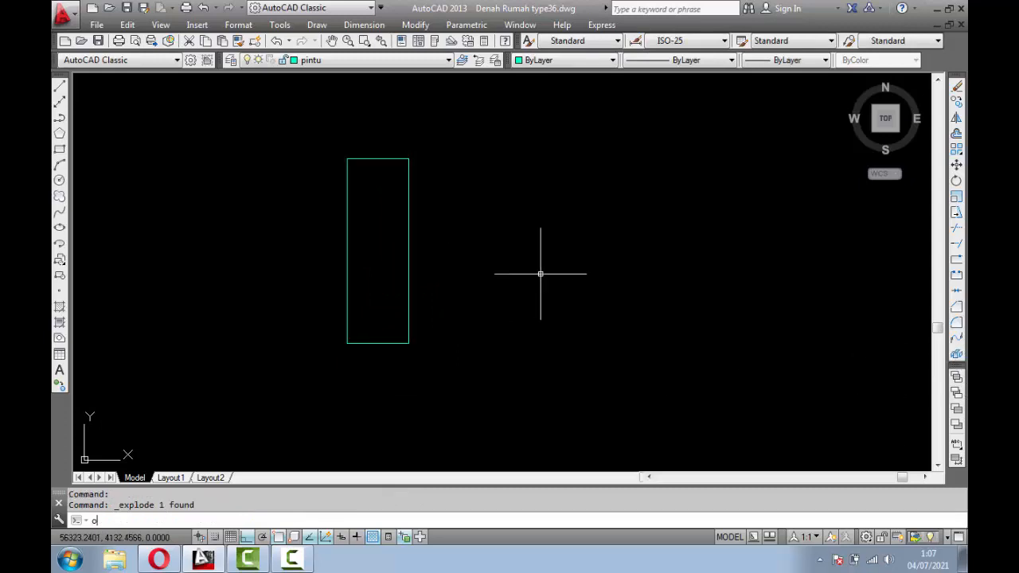
key(Return)
text(10)
key(Return)
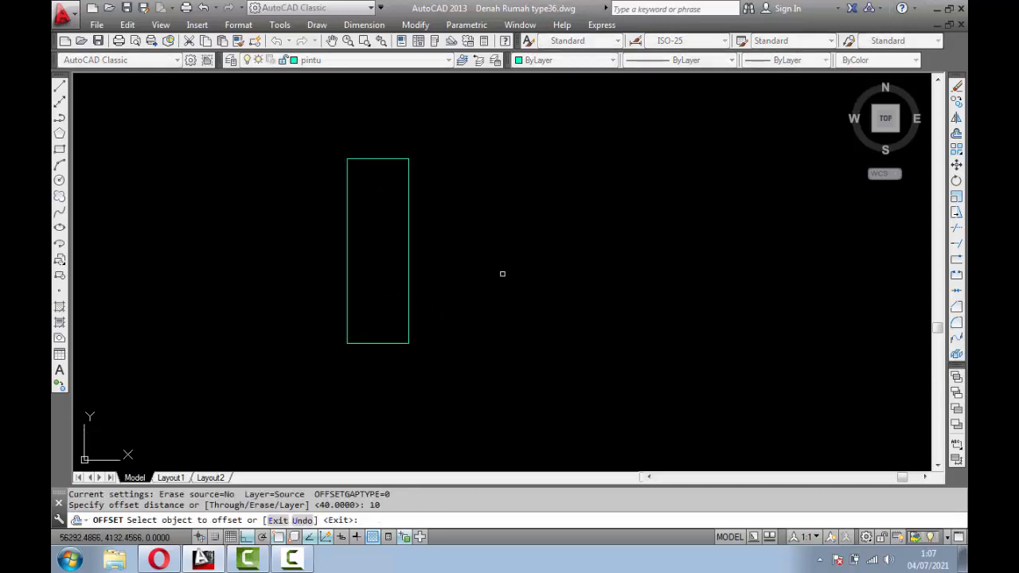
click(413, 289)
click(370, 273)
key(Return)
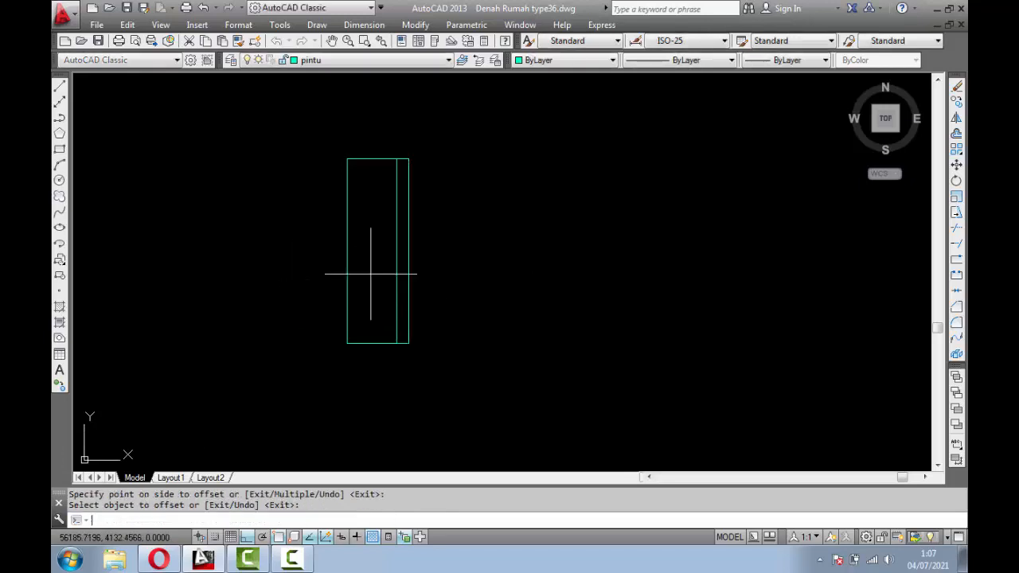
key(Return)
text(40)
key(Return)
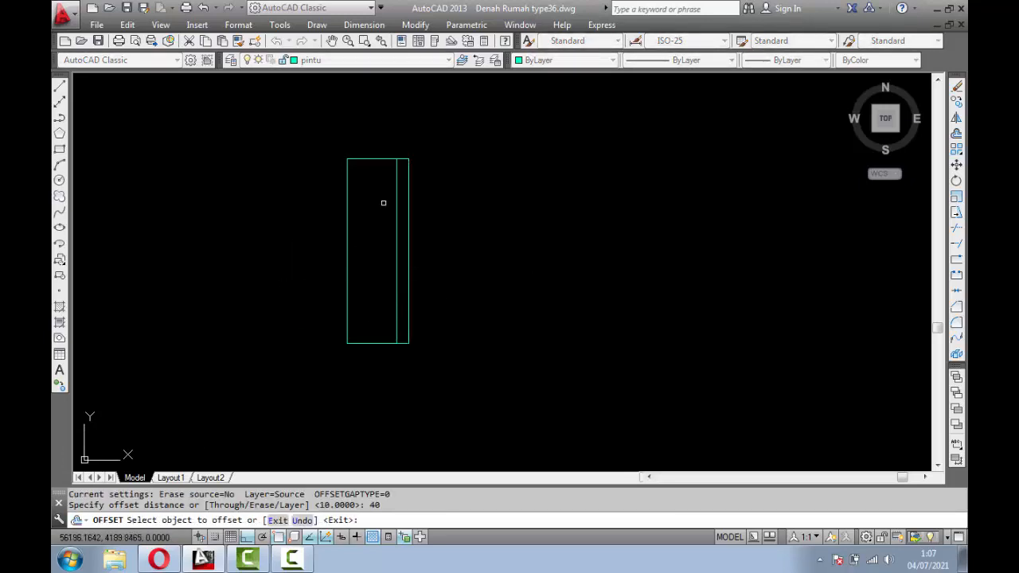
key(Escape)
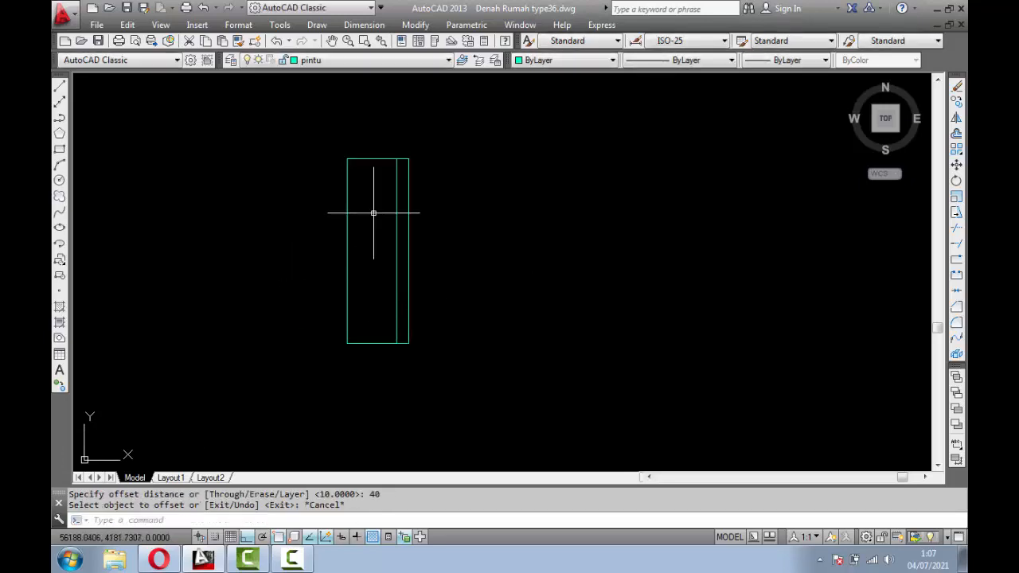
key(Escape)
scroll(406, 223, down, 7)
middle_drag(414, 220, 398, 315)
scroll(409, 375, up, 2)
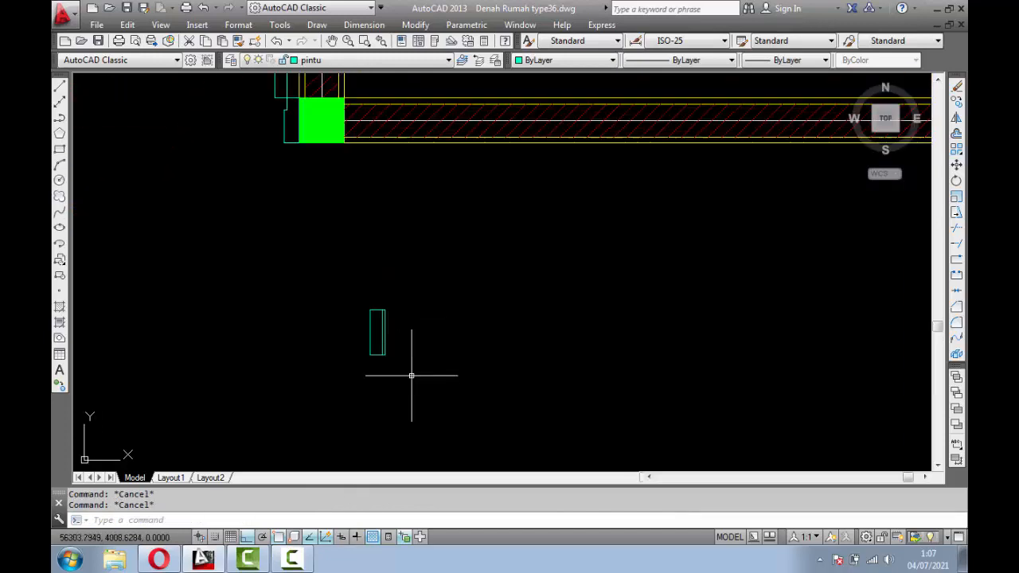
scroll(445, 324, down, 2)
mouse_move(518, 322)
middle_down()
mouse_move(342, 322)
mouse_move(421, 318)
middle_up()
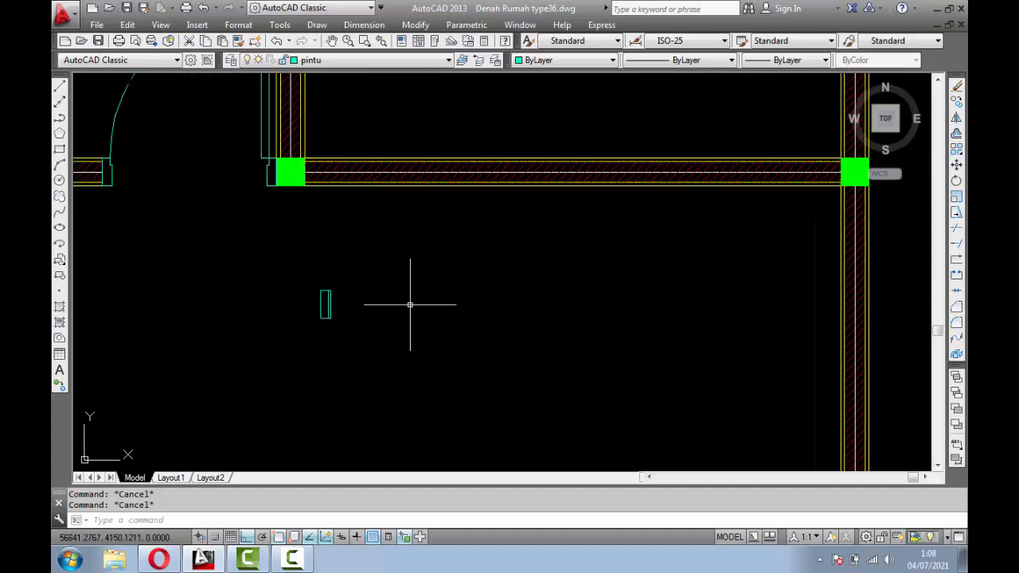
key(Return)
scroll(336, 293, up, 3)
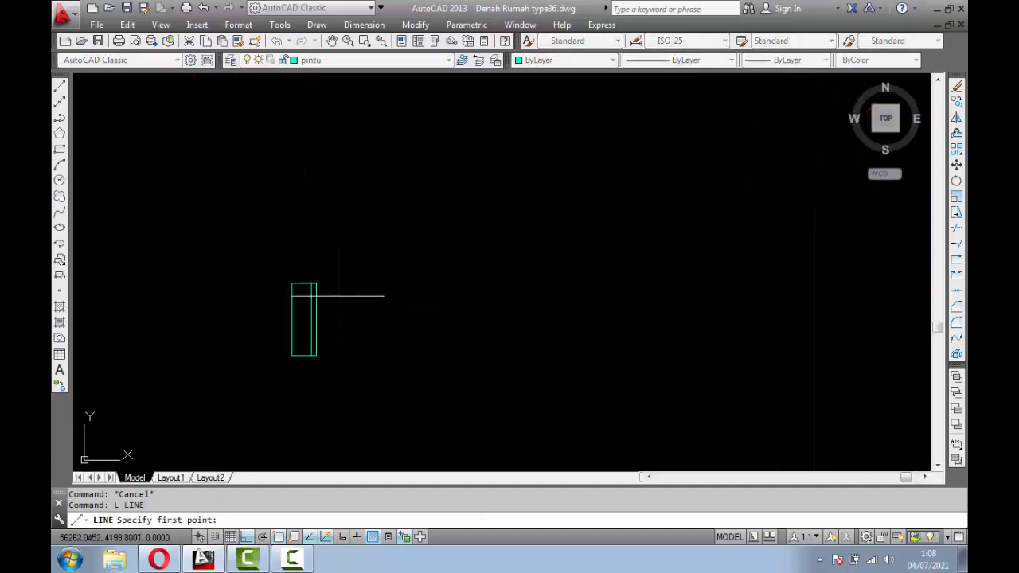
scroll(304, 321, up, 3)
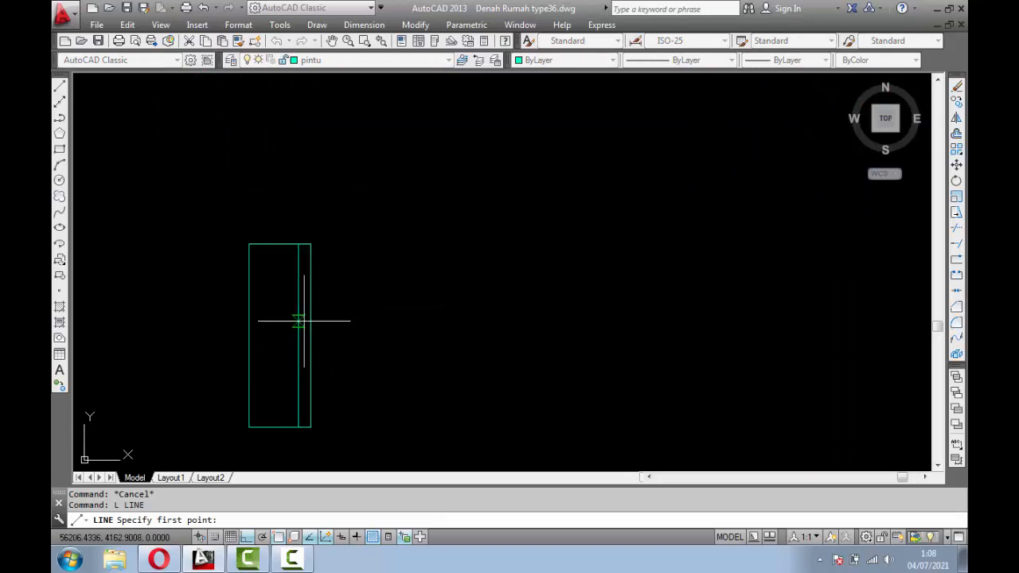
key(Escape)
Step: Offset the exploded rectangle's bottom edge upward by 40
scroll(375, 359, down, 2)
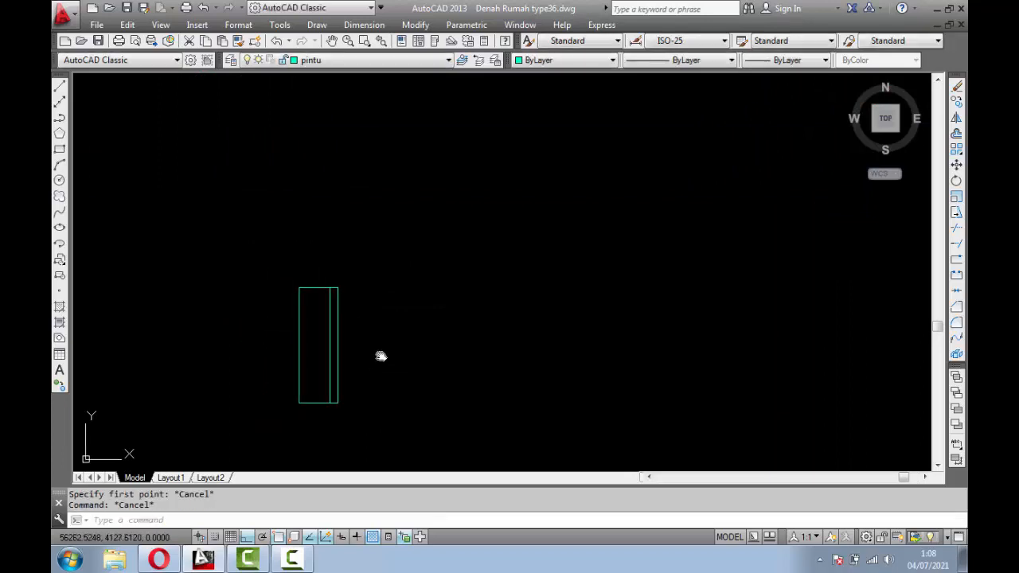
middle_drag(380, 354, 413, 319)
text(o)
key(Return)
text(4)
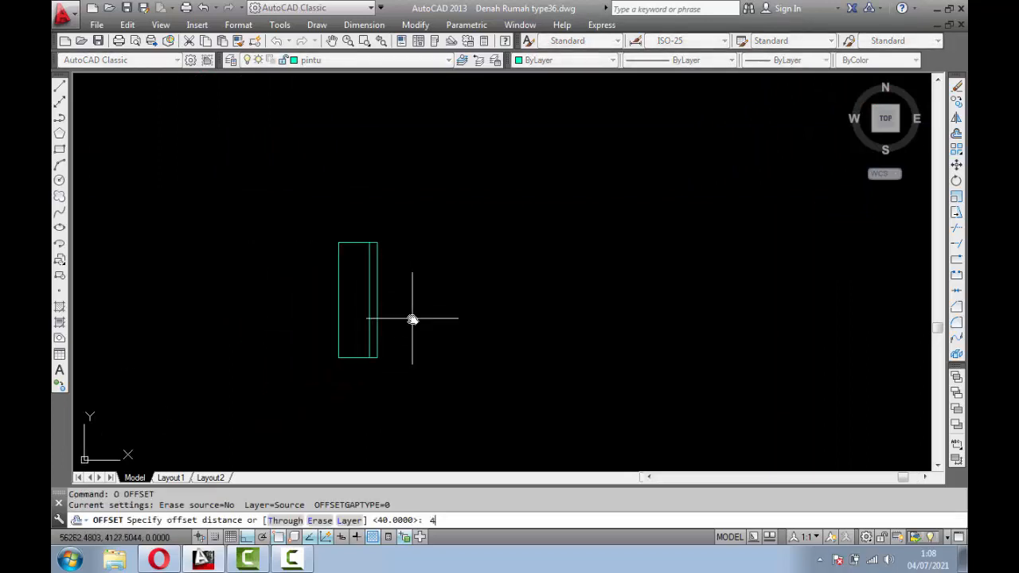
key(Return)
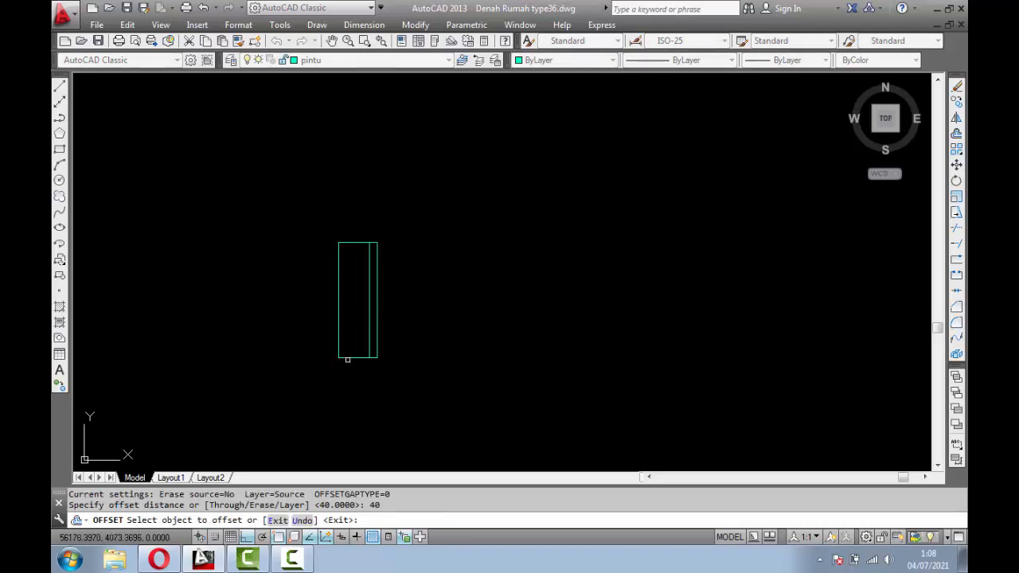
click(347, 358)
click(344, 326)
key(Return)
scroll(351, 315, up, 4)
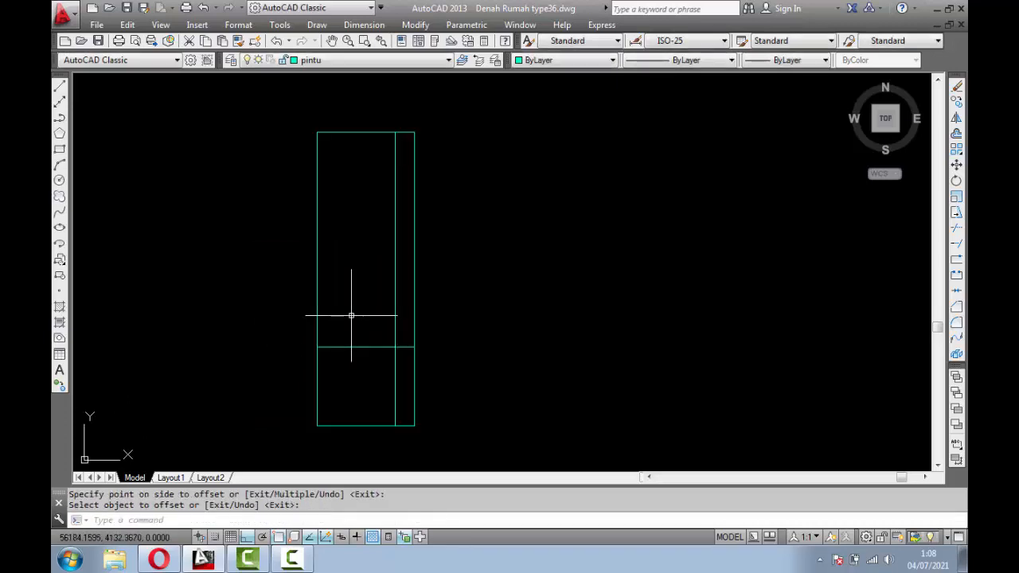
Step: Trim the outer lower-right corner and the inner overlapping segments to leave a single rebated frame profile
text(tr)
key(Return)
key(Return)
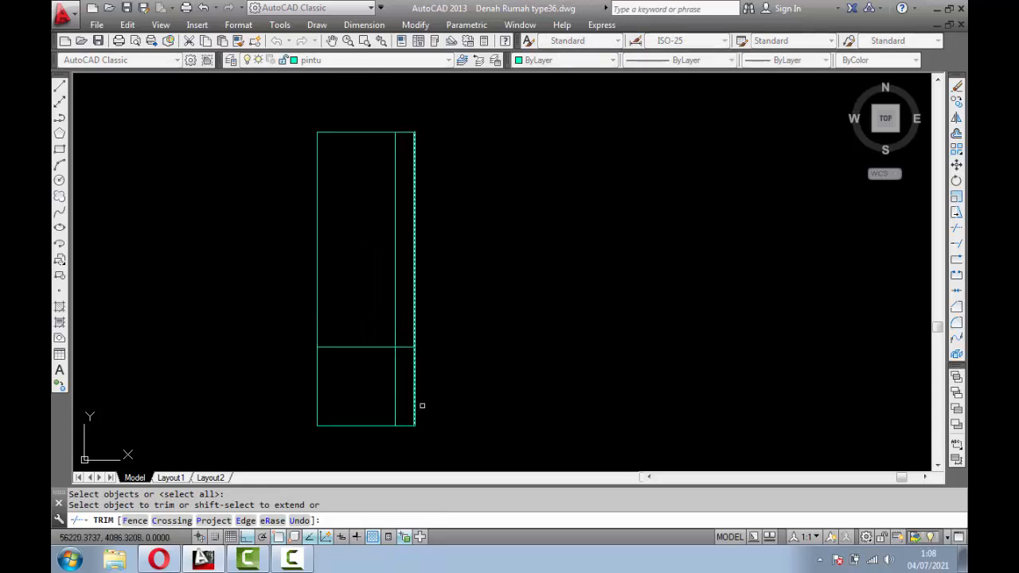
click(429, 442)
click(406, 380)
click(374, 365)
click(366, 327)
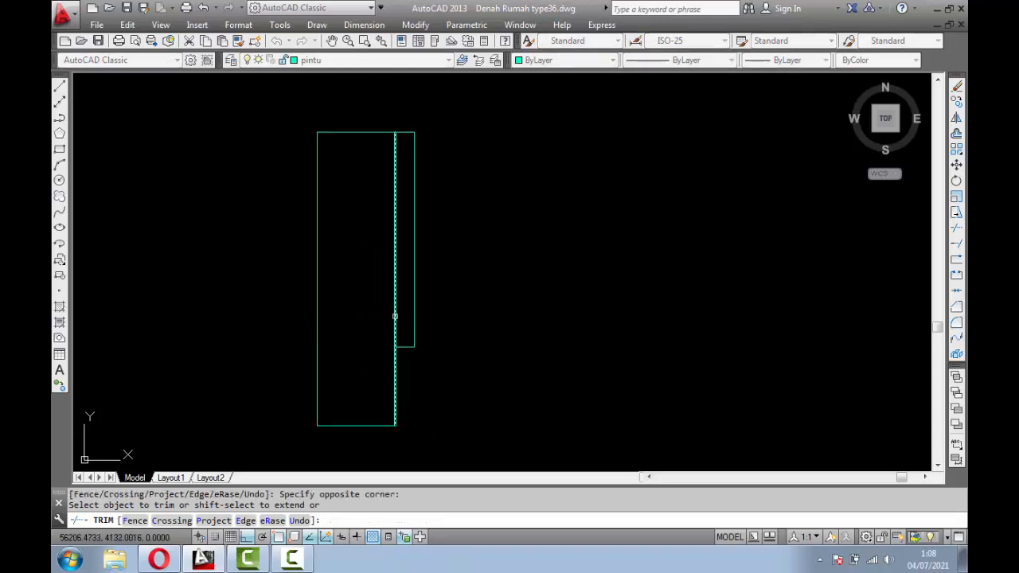
click(405, 313)
click(372, 291)
key(Return)
Step: Draw a horizontal line 1100 long to the right from the frame profile's lower-left corner
scroll(372, 288, down, 4)
scroll(371, 281, down, 3)
scroll(511, 293, up, 1)
scroll(313, 261, up, 1)
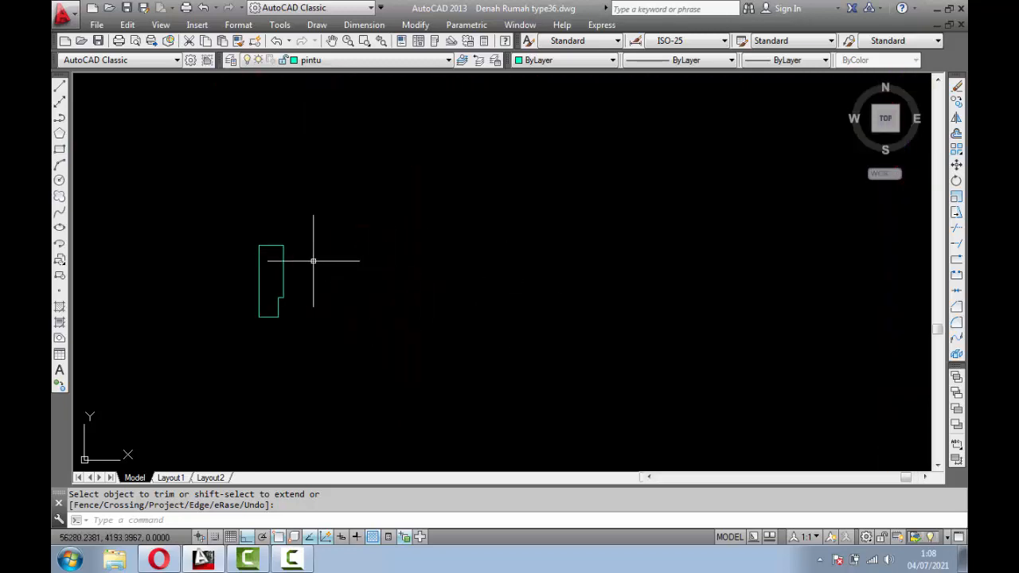
text(l)
key(Return)
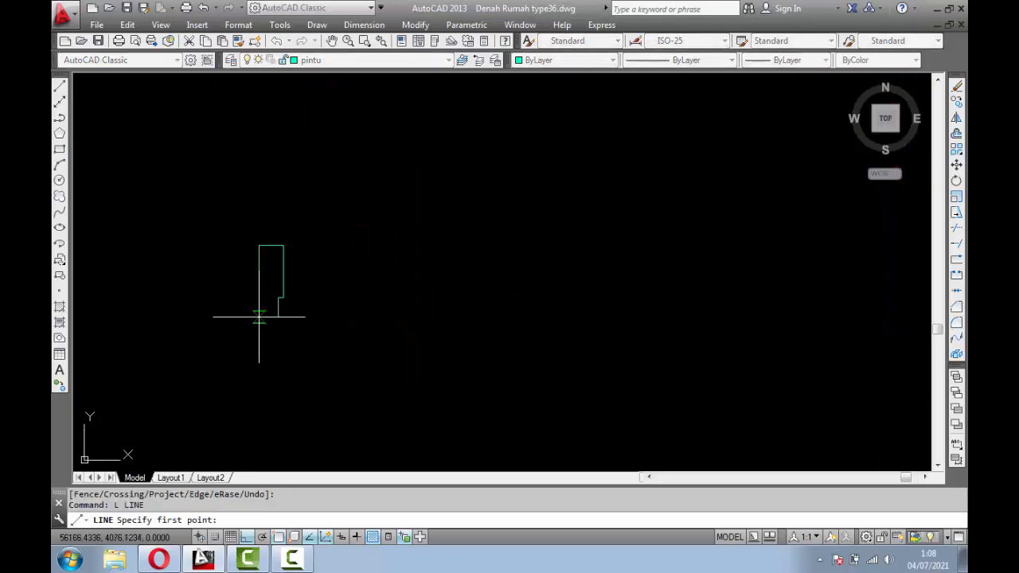
click(258, 317)
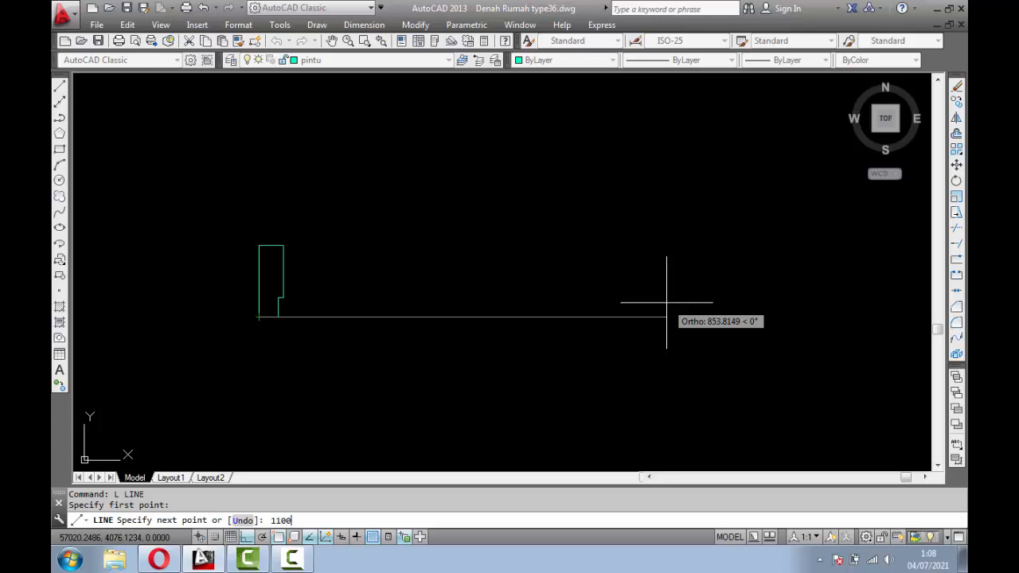
key(Return)
key(Return)
Step: Mirror the frame profile about a vertical axis through the 1100 line's midpoint, keeping the original
scroll(394, 287, down, 2)
click(294, 218)
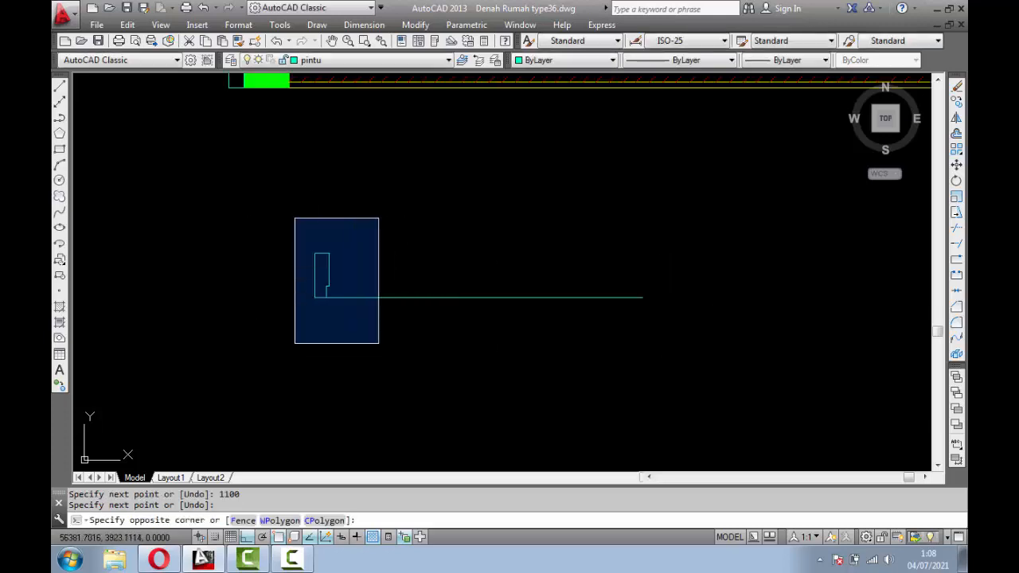
click(382, 347)
text(mi)
key(Return)
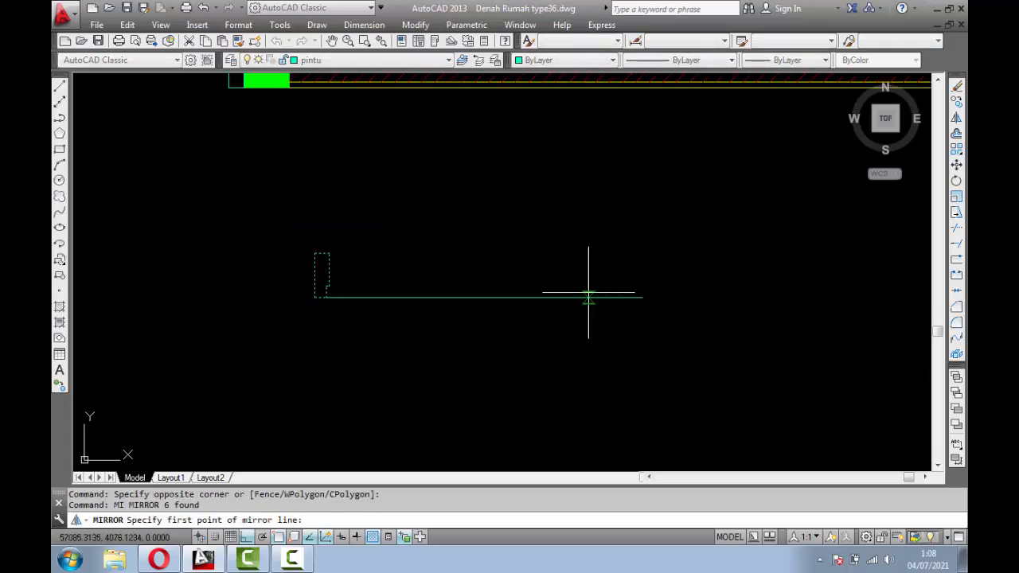
click(478, 296)
click(477, 220)
key(Return)
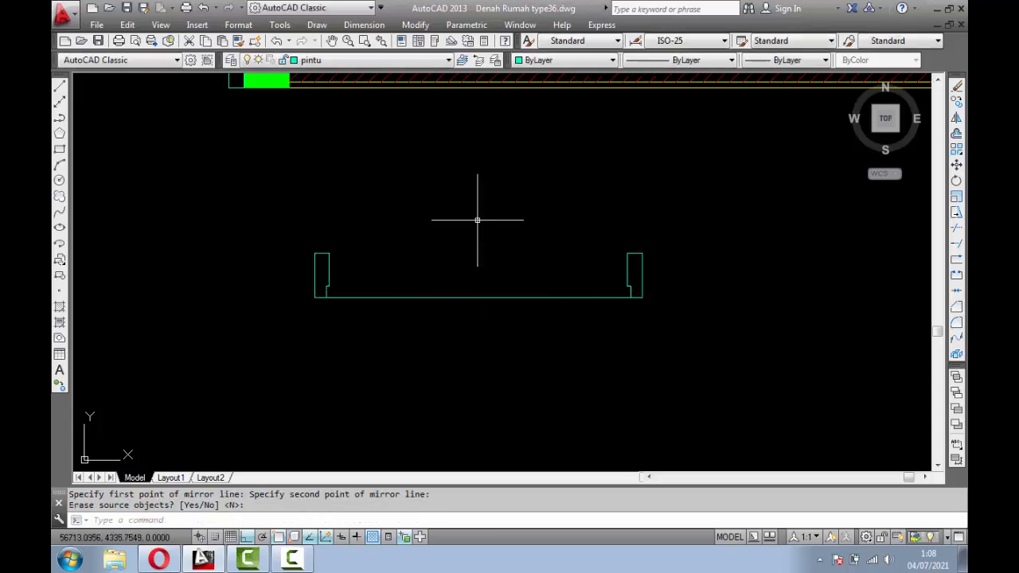
Step: Draw a horizontal line joining the upper inner corners of the two frame profiles
text(l)
key(Return)
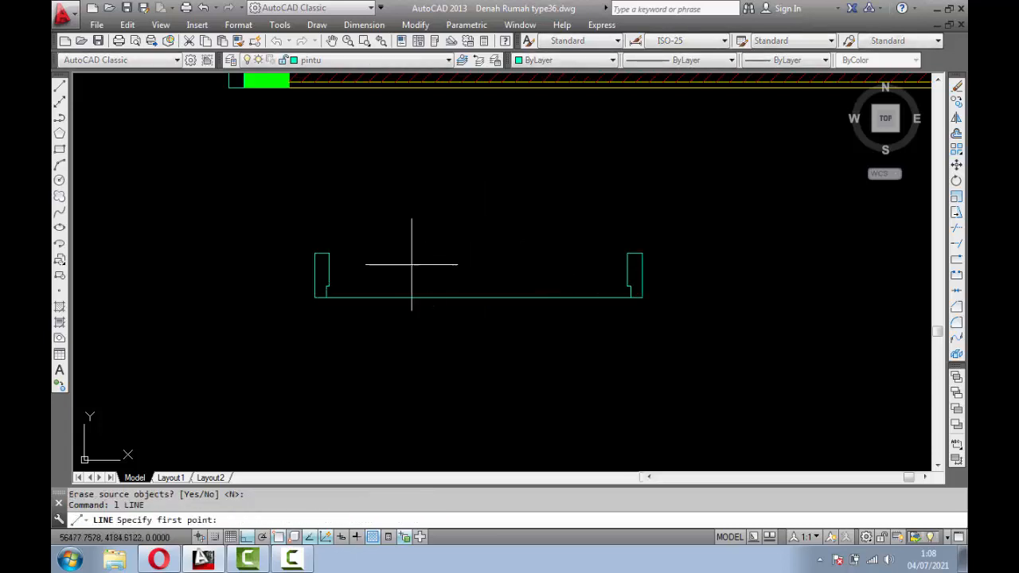
click(329, 253)
click(628, 253)
key(Return)
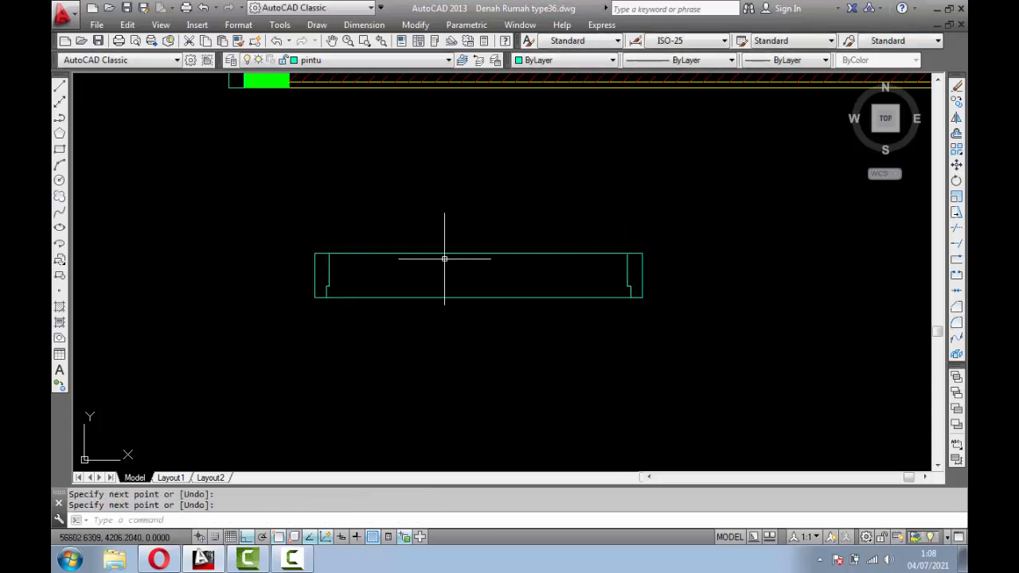
Step: Draw a vertical centre line between the midpoints of the frame's upper and lower lines
scroll(445, 256, up, 2)
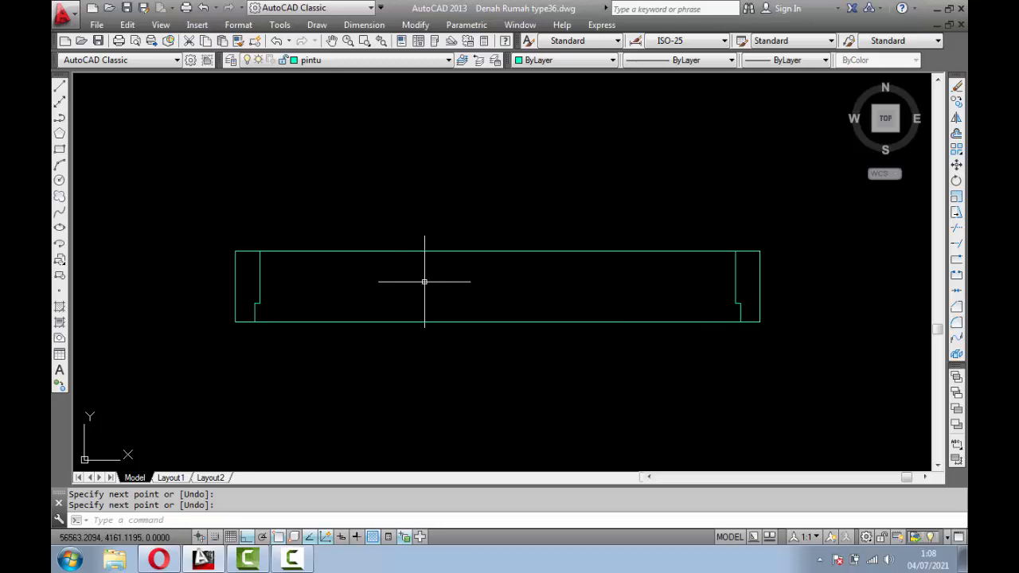
text(l)
key(Return)
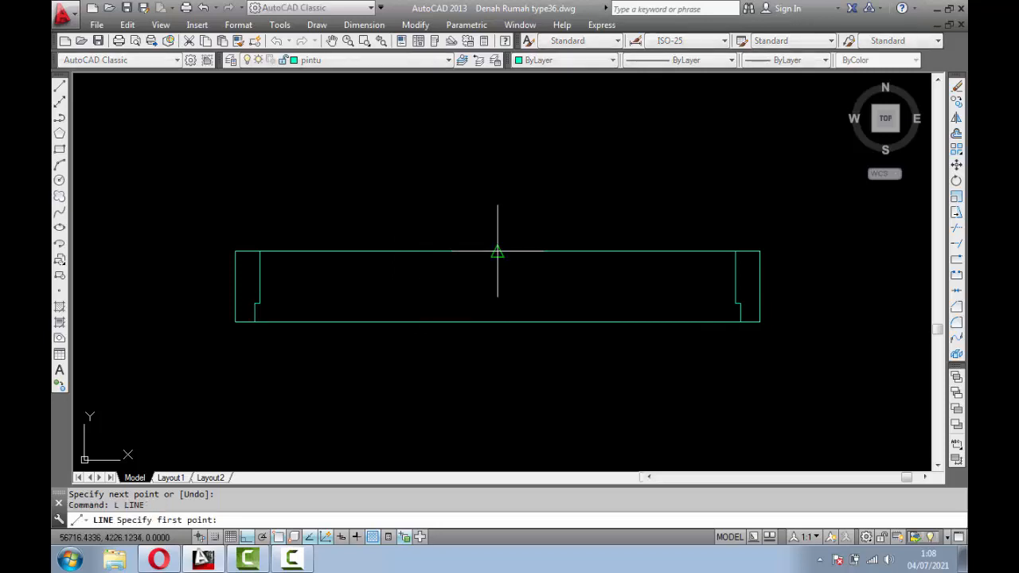
click(497, 251)
click(497, 322)
key(Return)
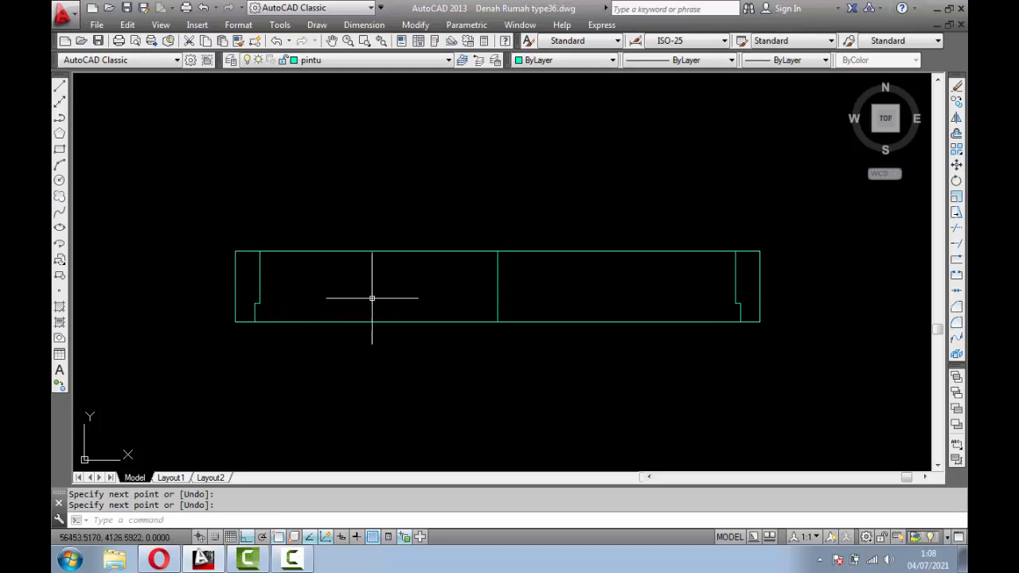
Step: Copy the right-hand frame profile horizontally so that it is centred on the vertical centre line
click(667, 229)
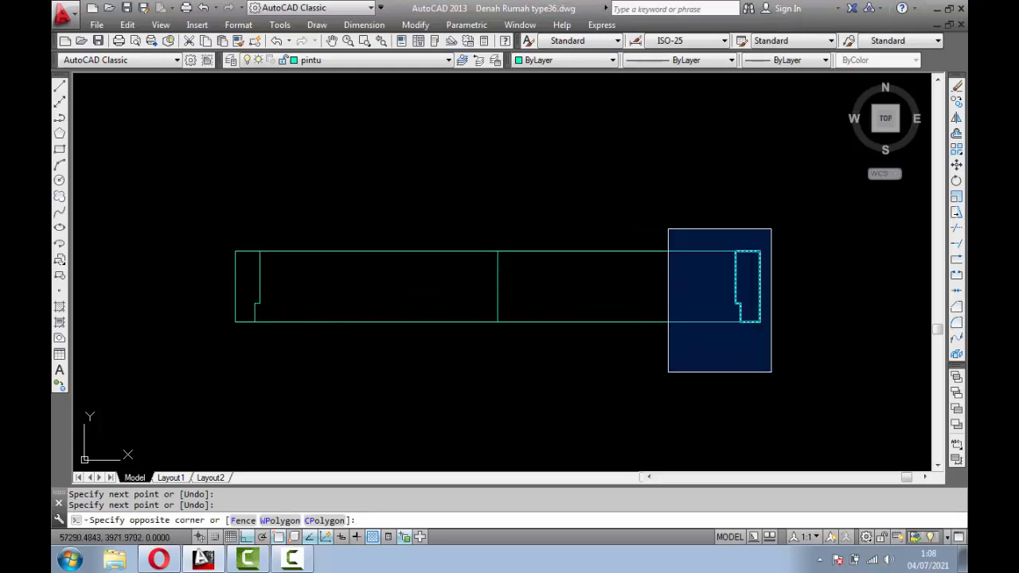
click(783, 370)
text(c)
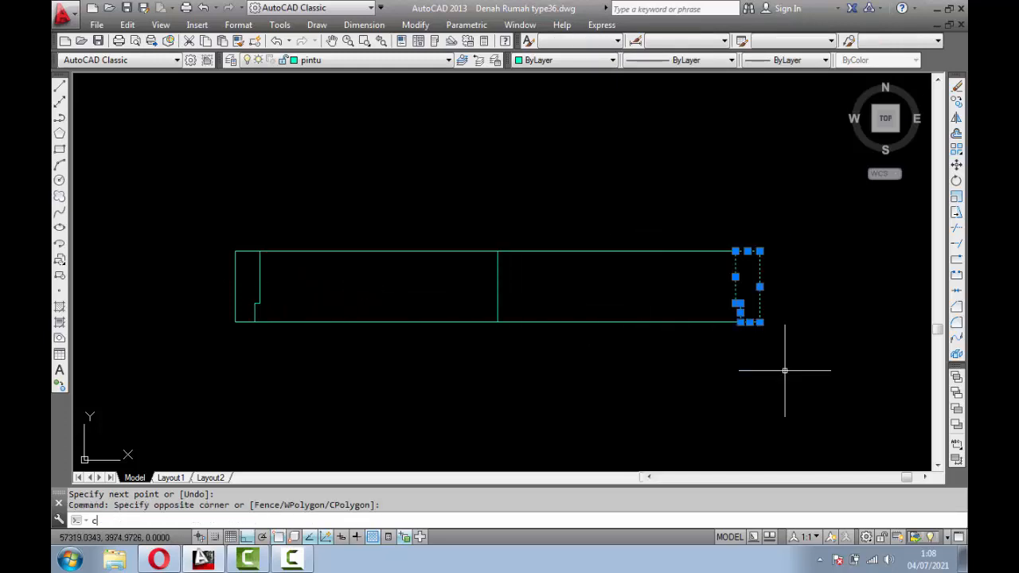
text(o)
key(Return)
click(725, 253)
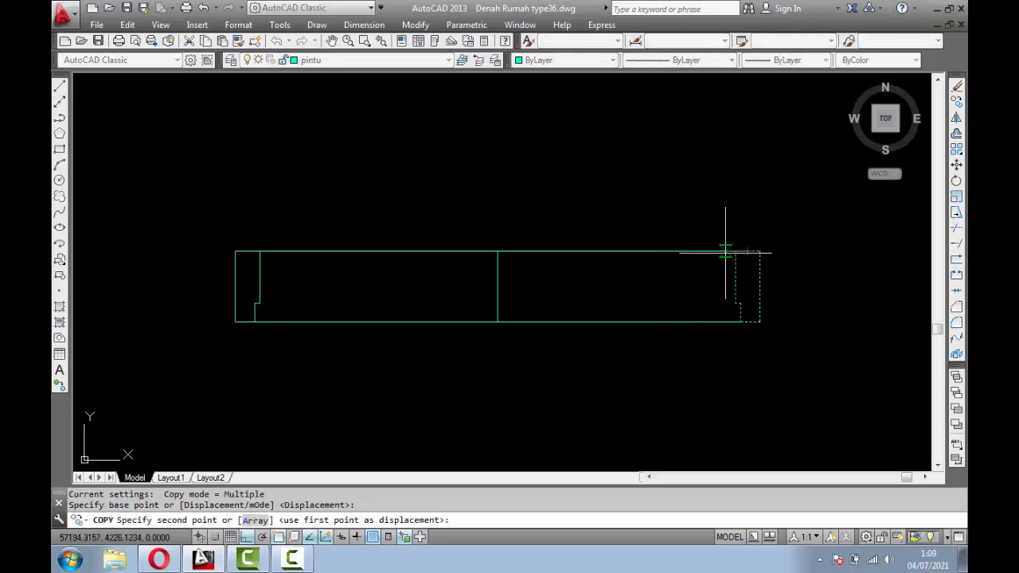
click(492, 253)
key(Return)
Step: Erase the straight right edge of the copied middle profile
scroll(513, 295, up, 4)
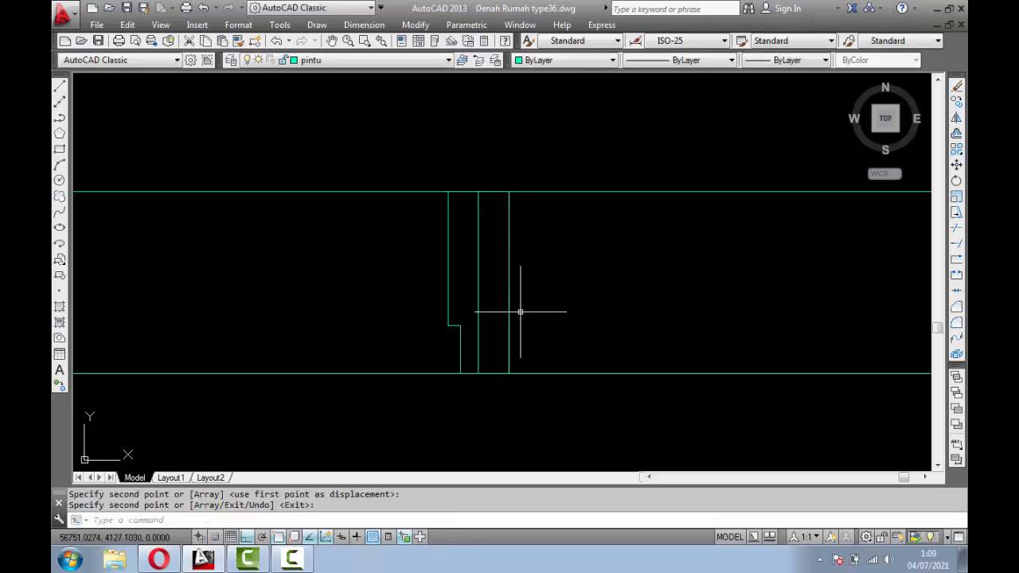
click(520, 312)
click(507, 320)
key(Delete)
Step: Mirror the middle profile's stepped left side about the vertical centre line, keeping the original
click(398, 162)
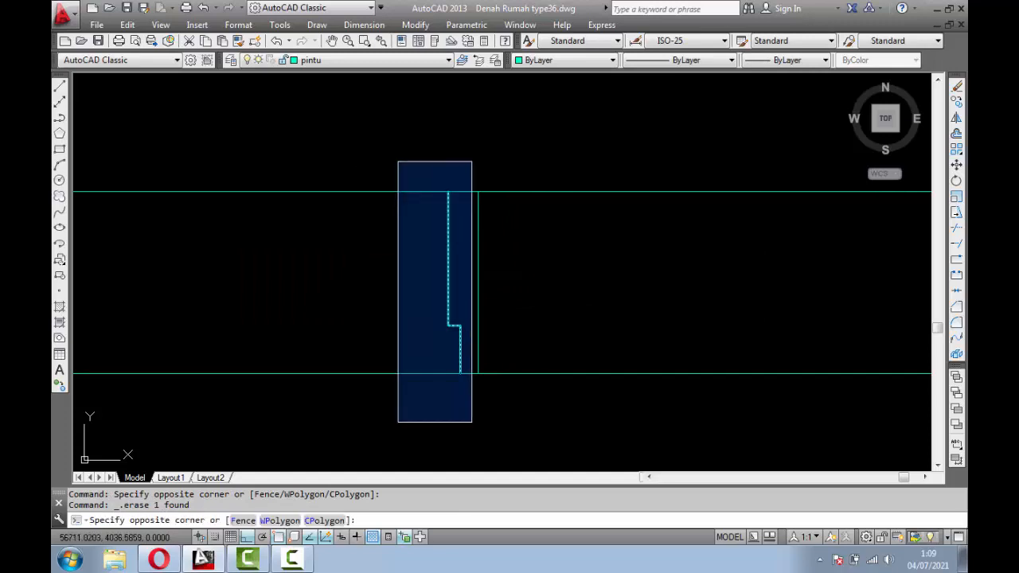
click(472, 422)
text(mi)
key(Return)
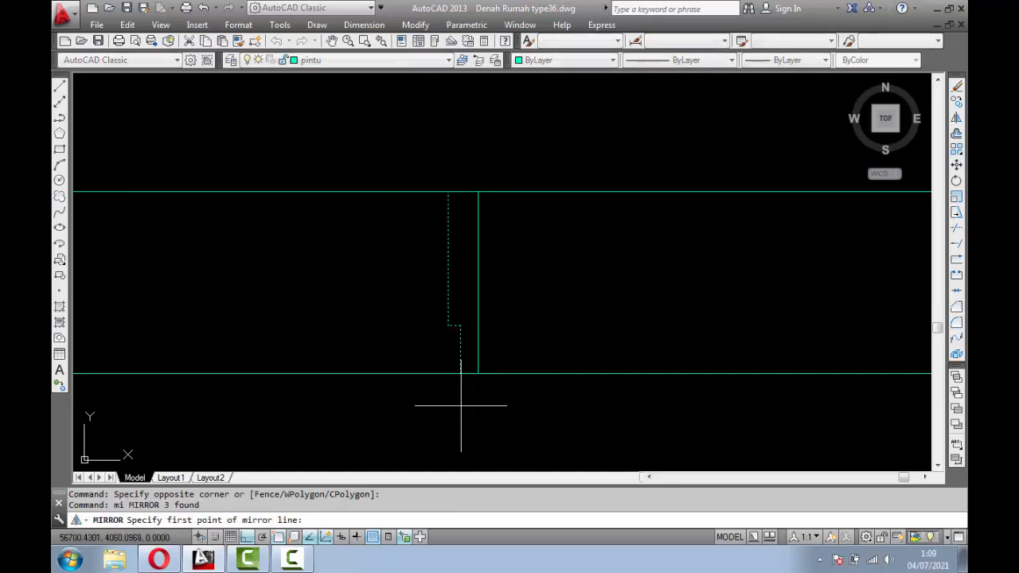
click(477, 192)
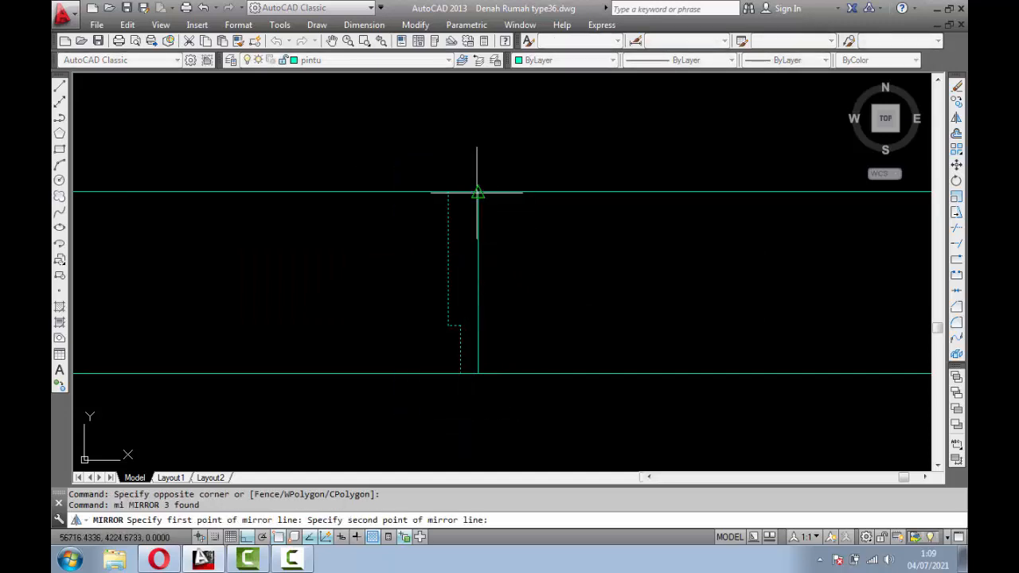
click(477, 367)
key(Return)
Step: Delete the vertical centre line inside the middle profile
click(480, 343)
click(476, 338)
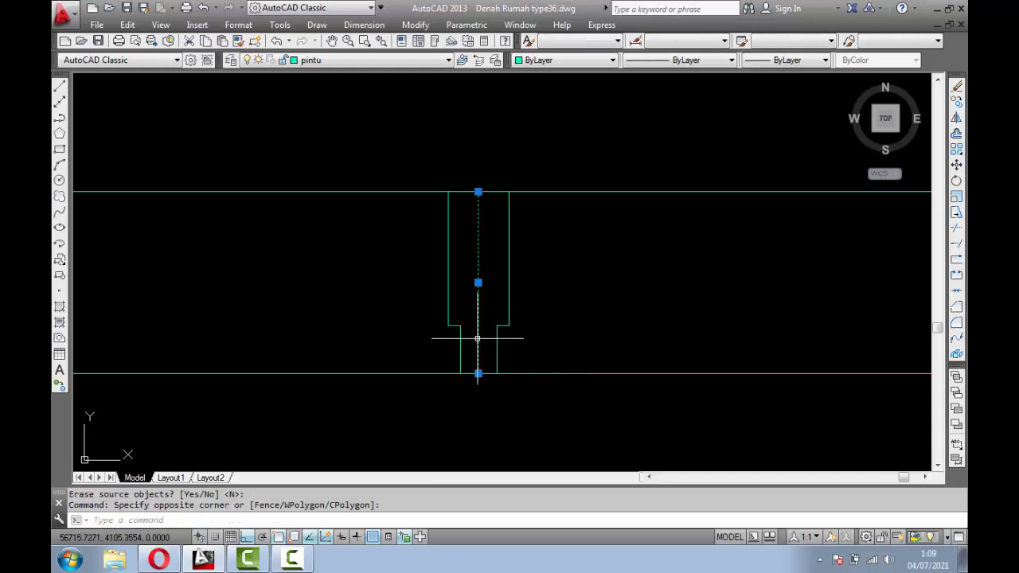
key(Delete)
Step: Draw a rectangle for the left sash between the rebates of the left and middle profiles, down to the lower frame line
scroll(501, 295, down, 5)
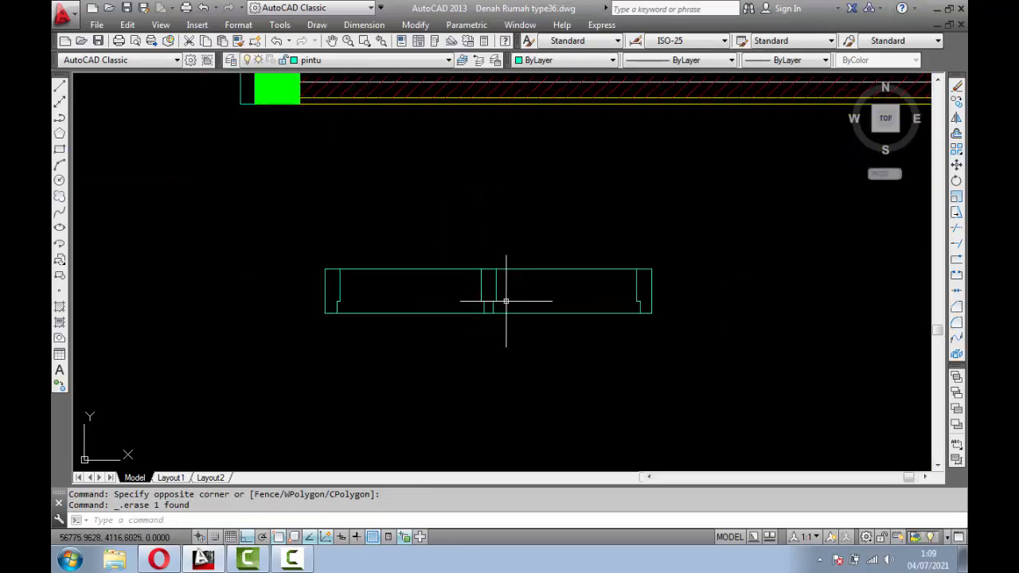
scroll(506, 301, up, 2)
text(re)
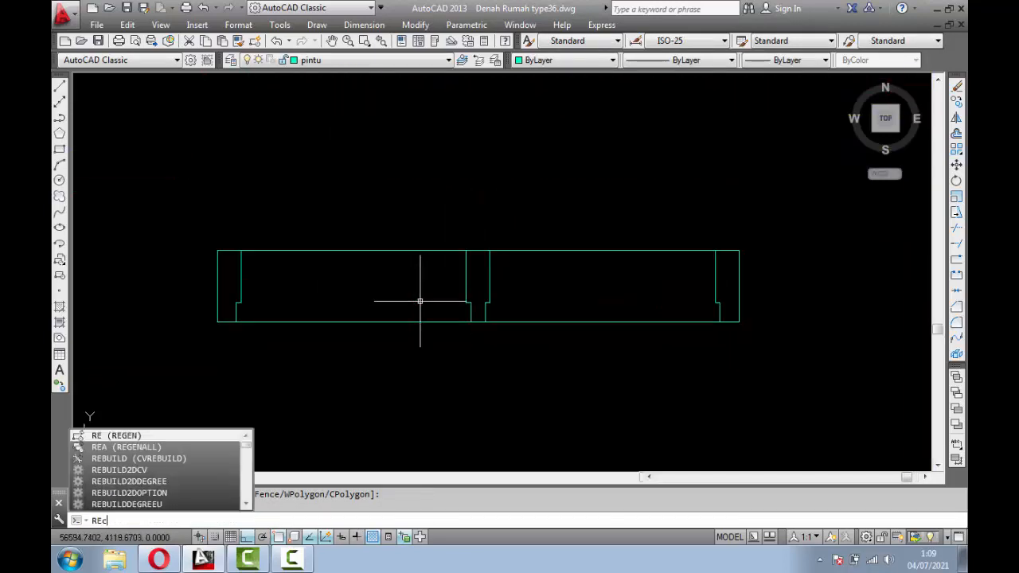
text(c)
key(Return)
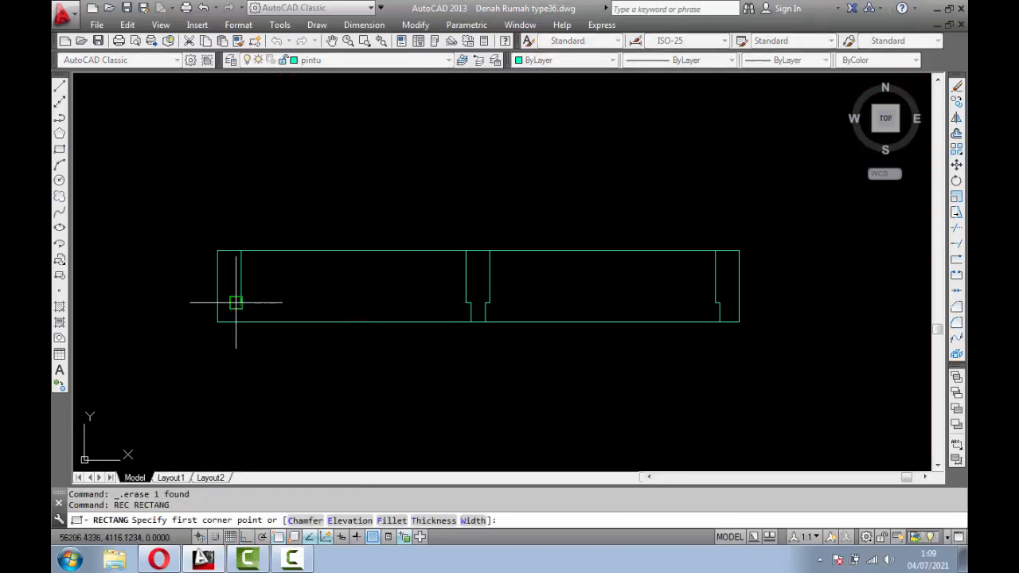
click(236, 302)
scroll(471, 321, up, 2)
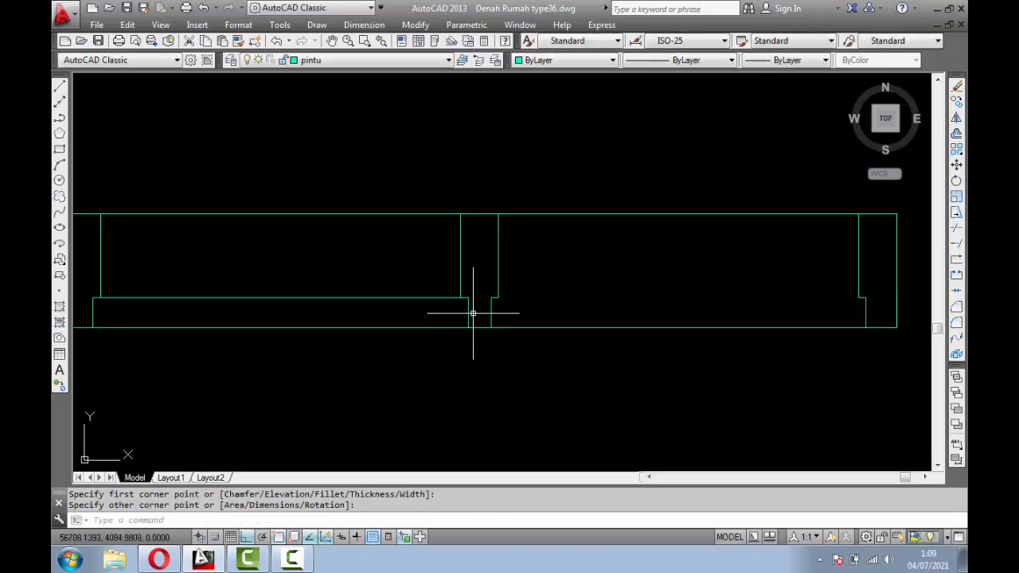
click(470, 325)
Step: Draw a rectangle for the right sash between the rebates of the middle and right profiles, down to the lower frame line
key(Return)
click(491, 298)
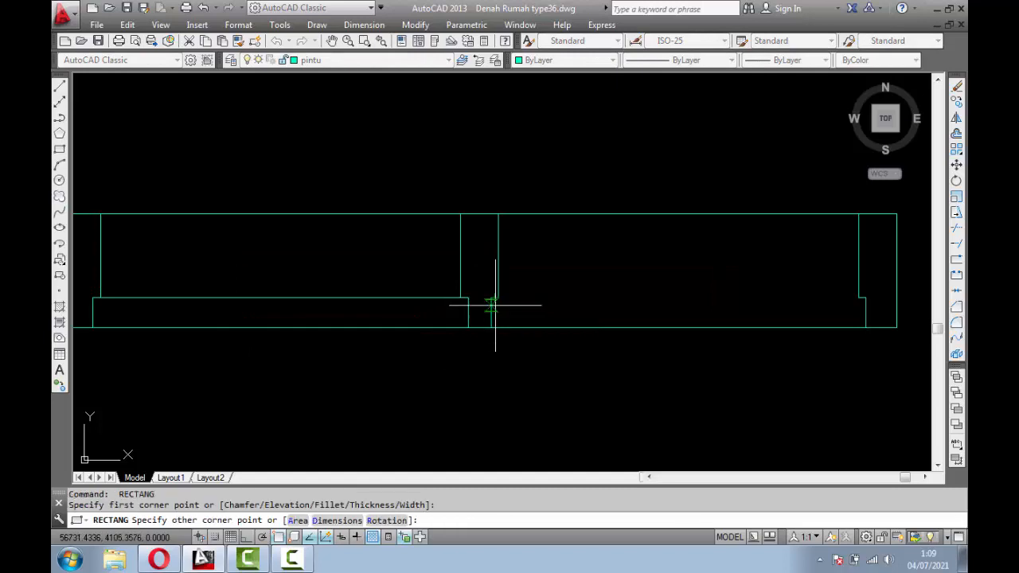
click(865, 327)
Step: Define a block named jendela2 from all objects of the two-sash window, converting them to the block
scroll(865, 327, down, 6)
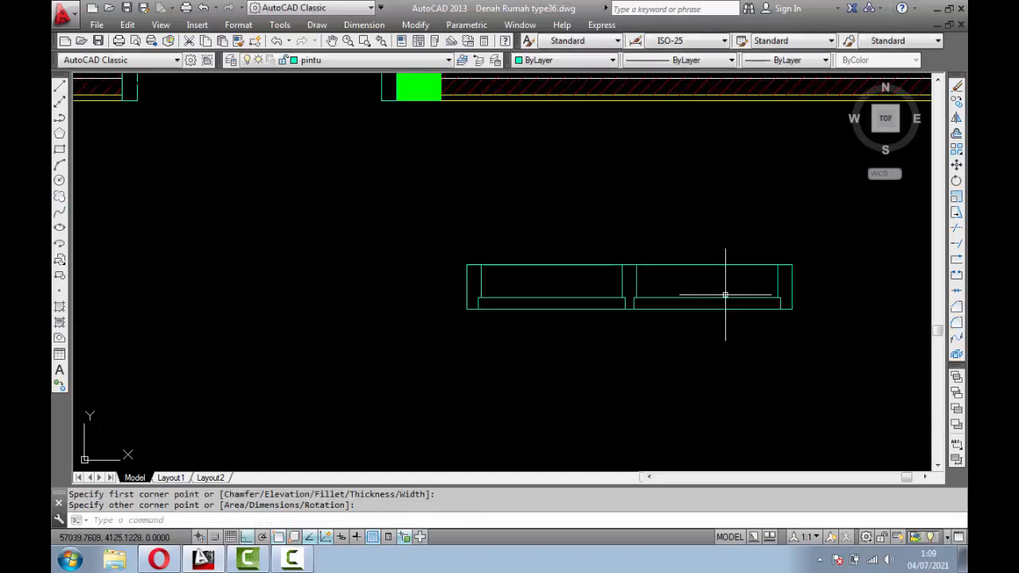
middle_drag(662, 291, 457, 336)
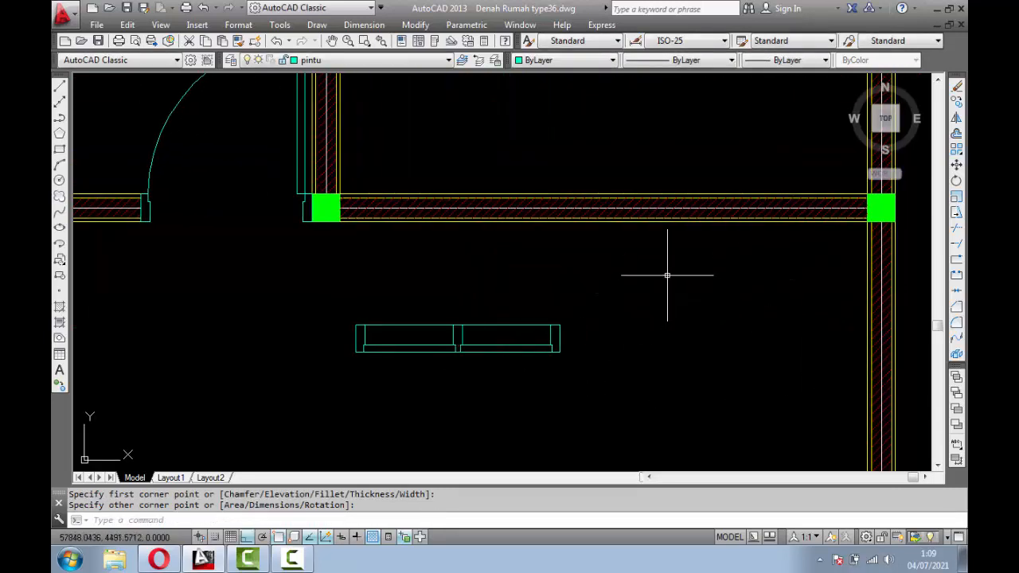
scroll(666, 273, down, 2)
scroll(670, 269, up, 2)
scroll(670, 270, up, 2)
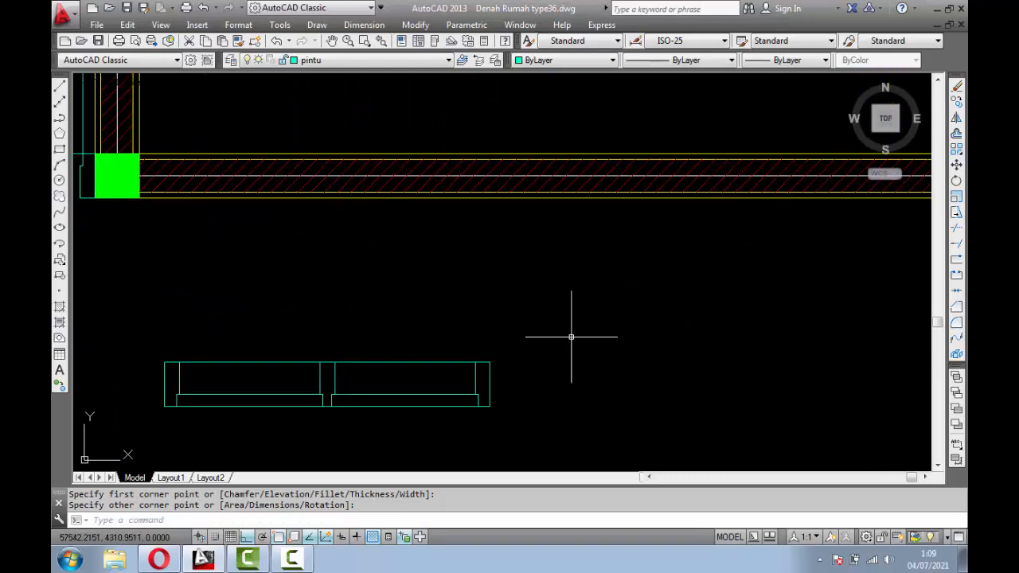
scroll(479, 350, down, 2)
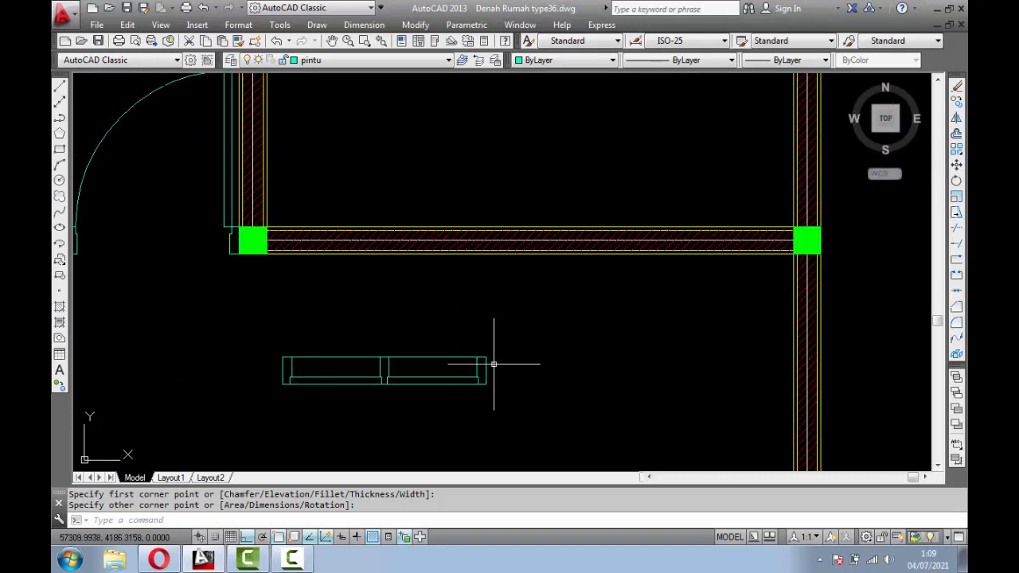
middle_drag(494, 363, 539, 316)
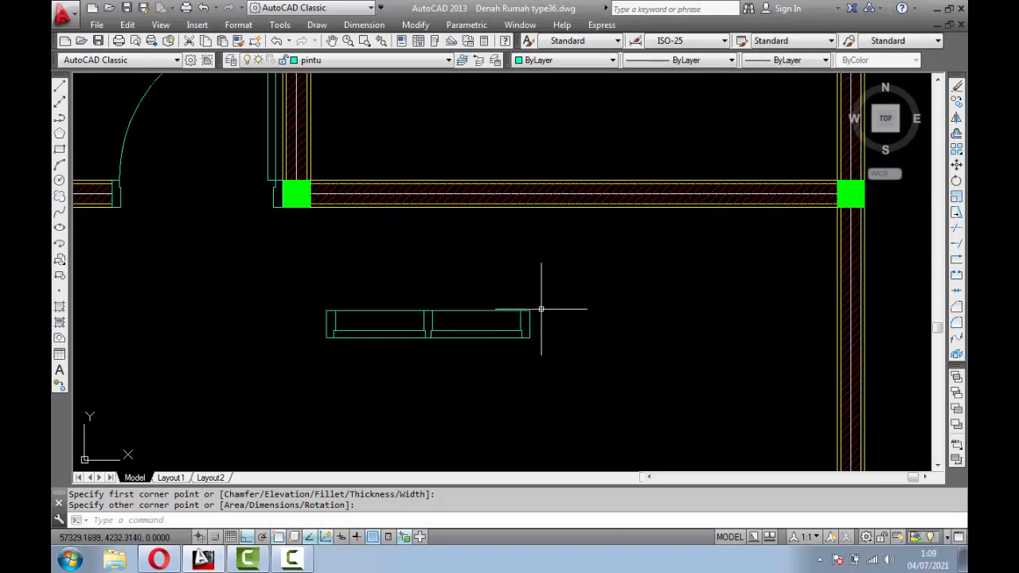
click(285, 285)
click(648, 404)
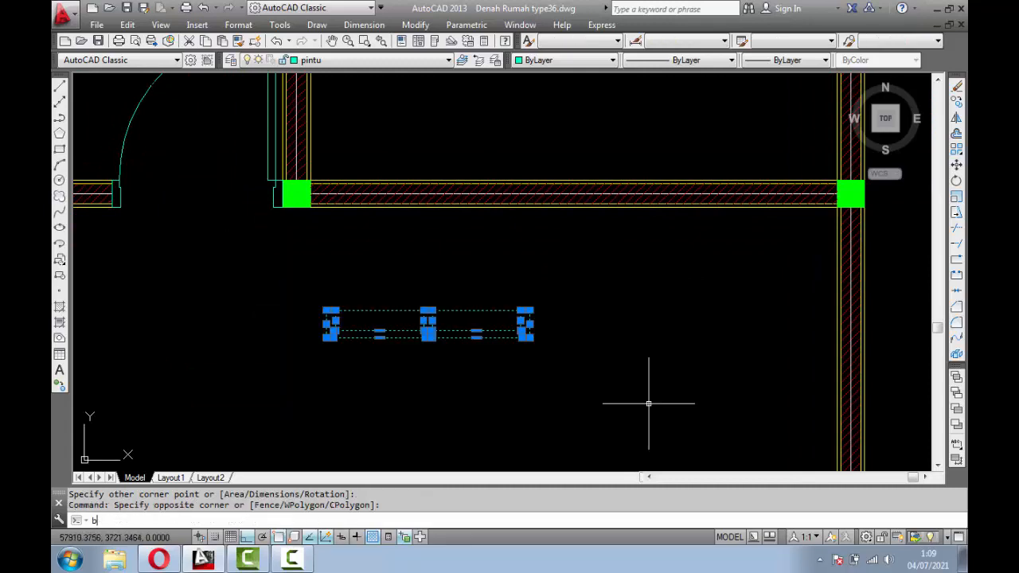
text(b)
key(Return)
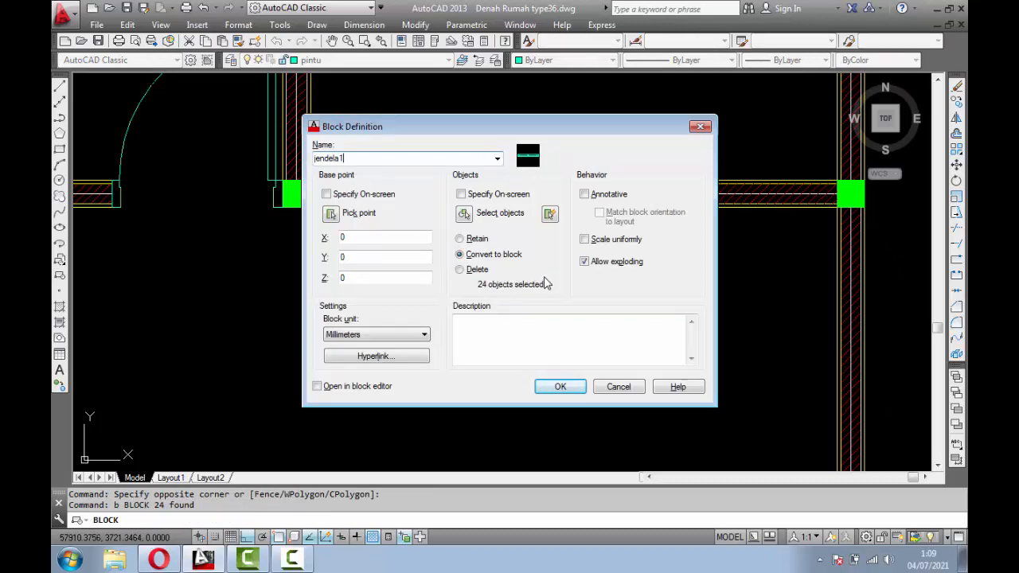
click(464, 215)
click(289, 289)
click(625, 383)
key(Return)
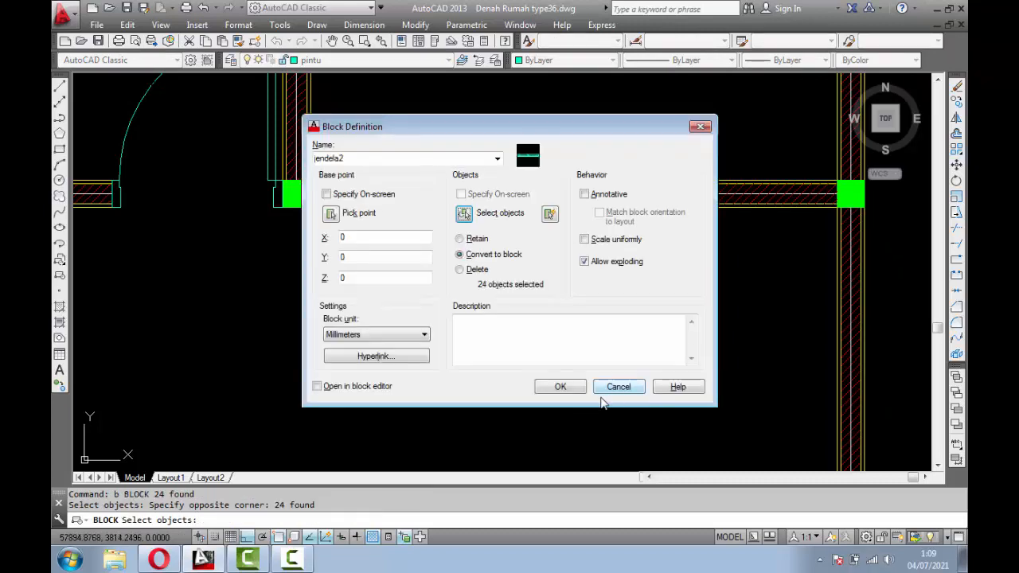
click(562, 387)
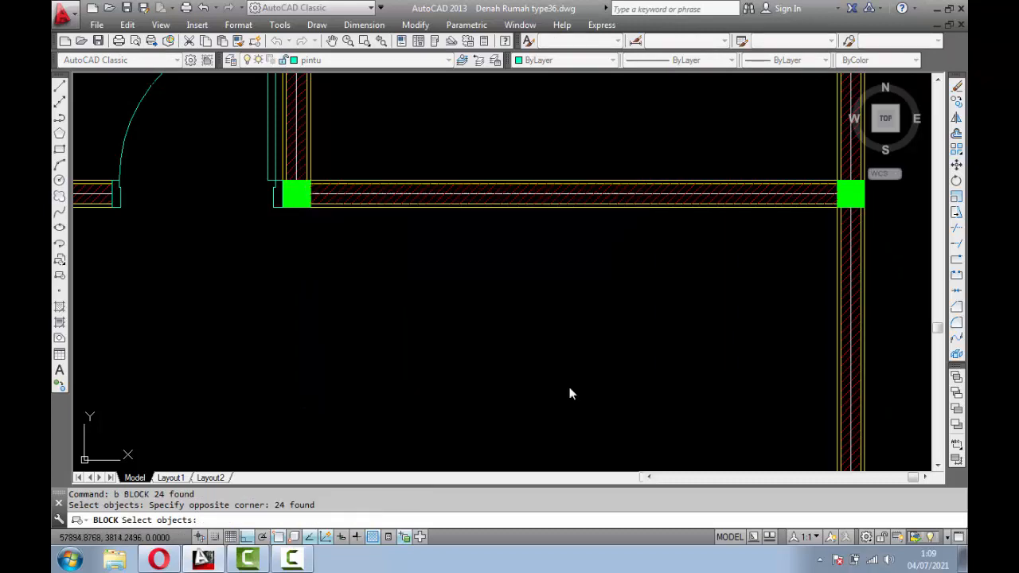
Step: Delete the brick hatch from the horizontal wall between the two columns on the right-hand side of the door
click(629, 199)
key(Delete)
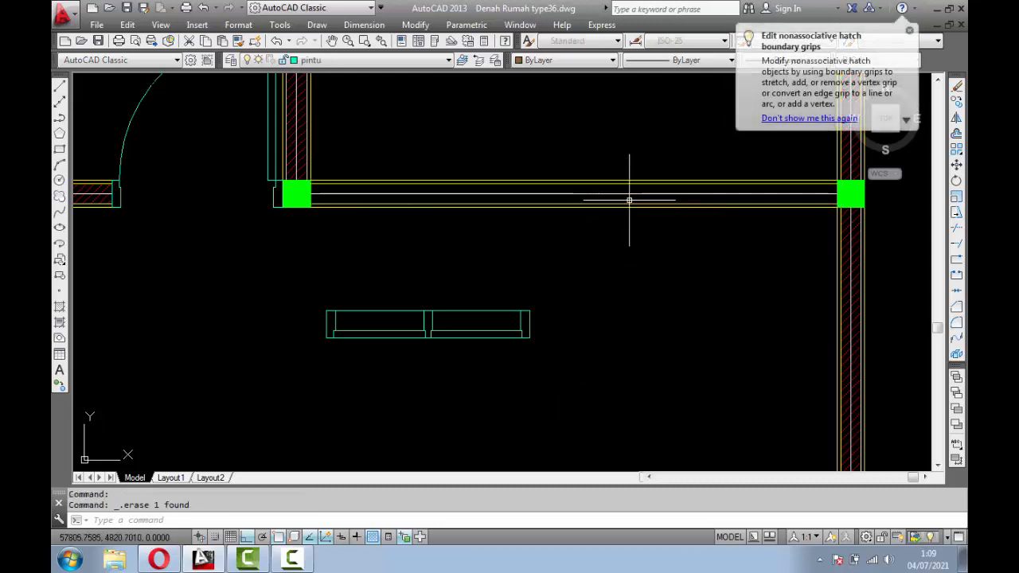
click(627, 207)
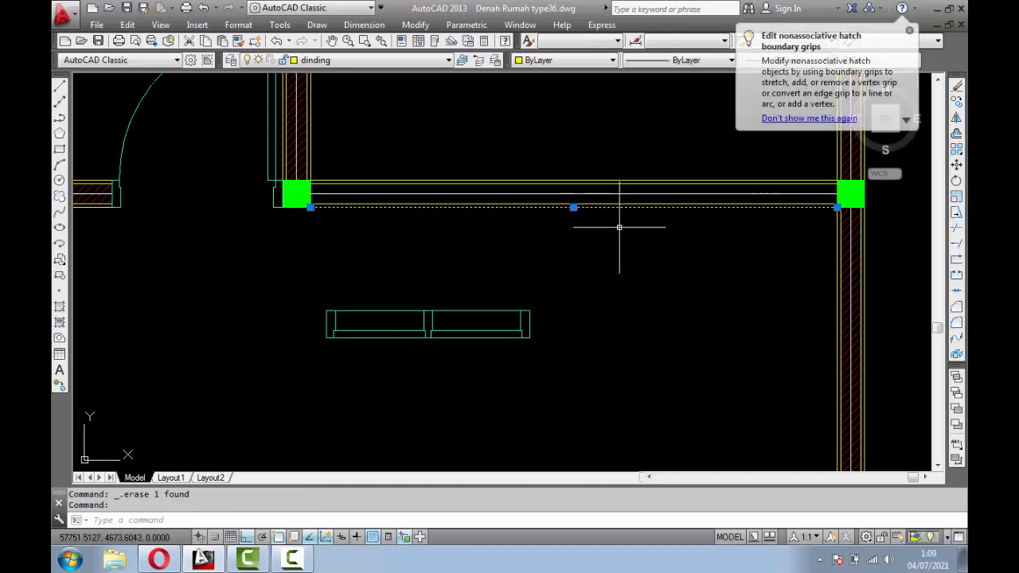
key(Escape)
Step: Move the two-sash window block by its lower midpoint to the midpoint of the right wall's lower line, with Ortho off
click(591, 376)
click(262, 252)
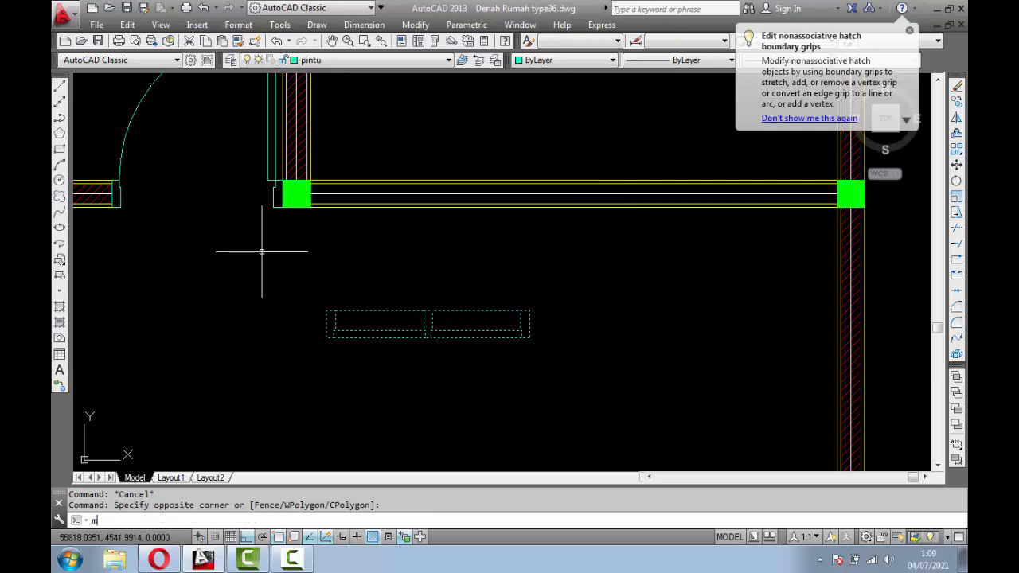
text(m)
key(Return)
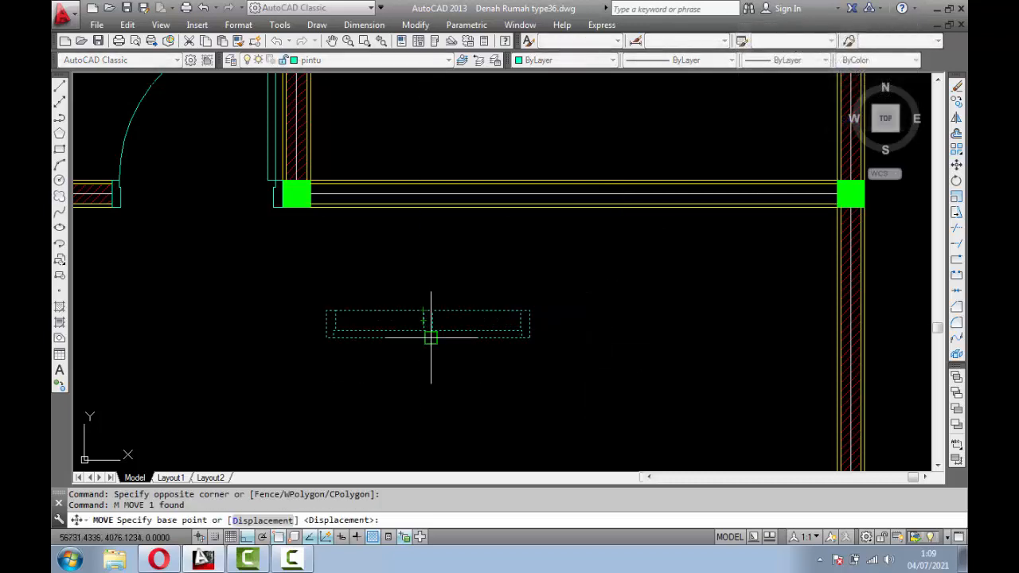
scroll(430, 338, up, 5)
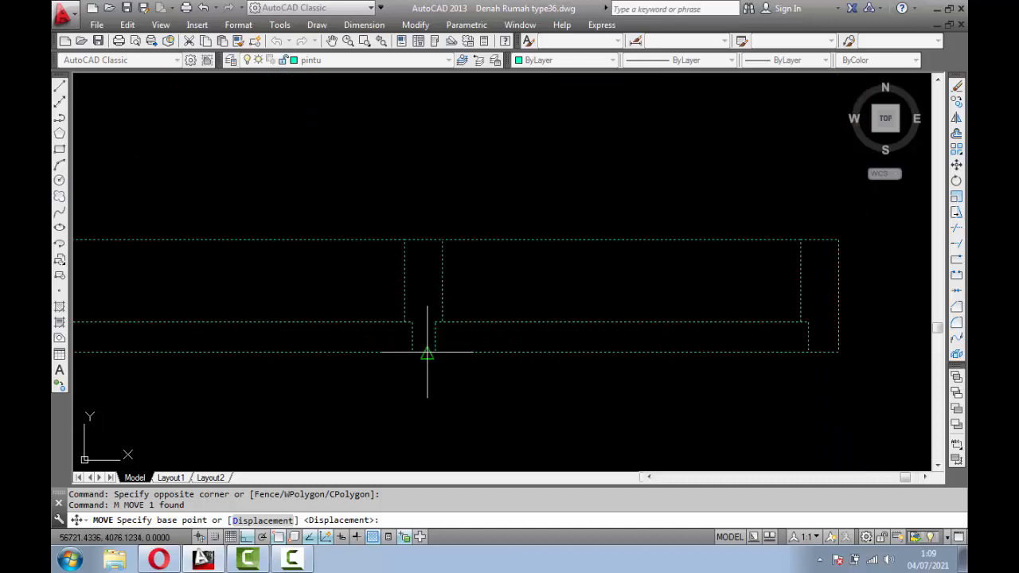
click(423, 353)
scroll(434, 318, down, 5)
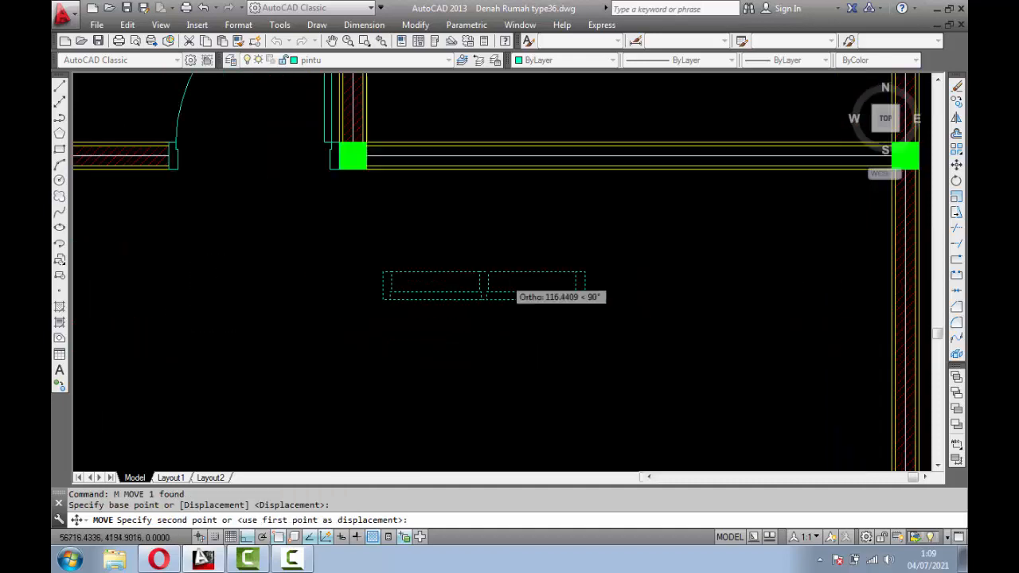
middle_drag(443, 279, 382, 410)
key(F8)
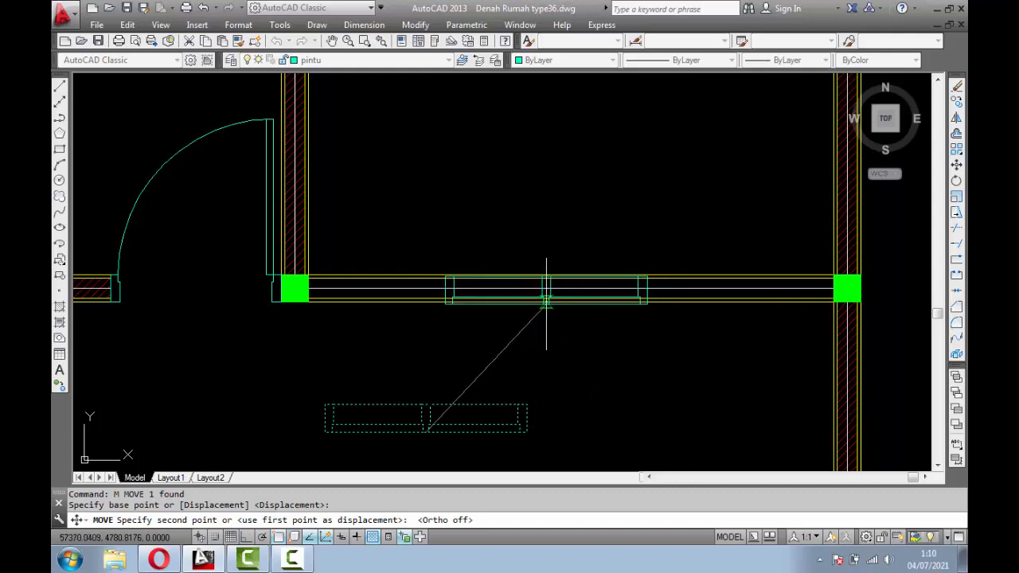
scroll(563, 302, up, 2)
scroll(563, 303, down, 2)
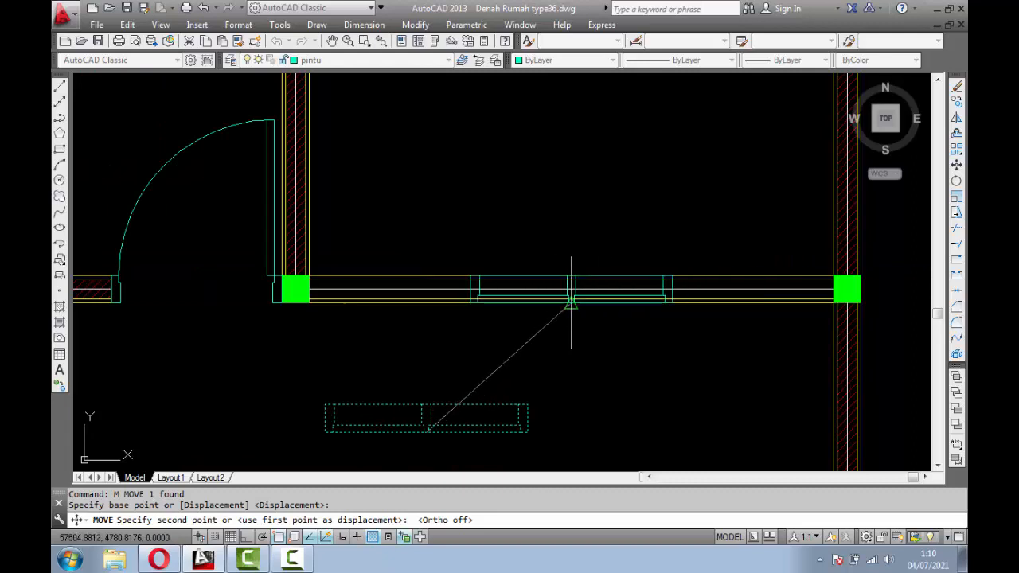
click(571, 303)
Step: Trim the inner wall lines and the centre line inside the window, using the window's two outer edges as cutting edges
scroll(717, 286, up, 3)
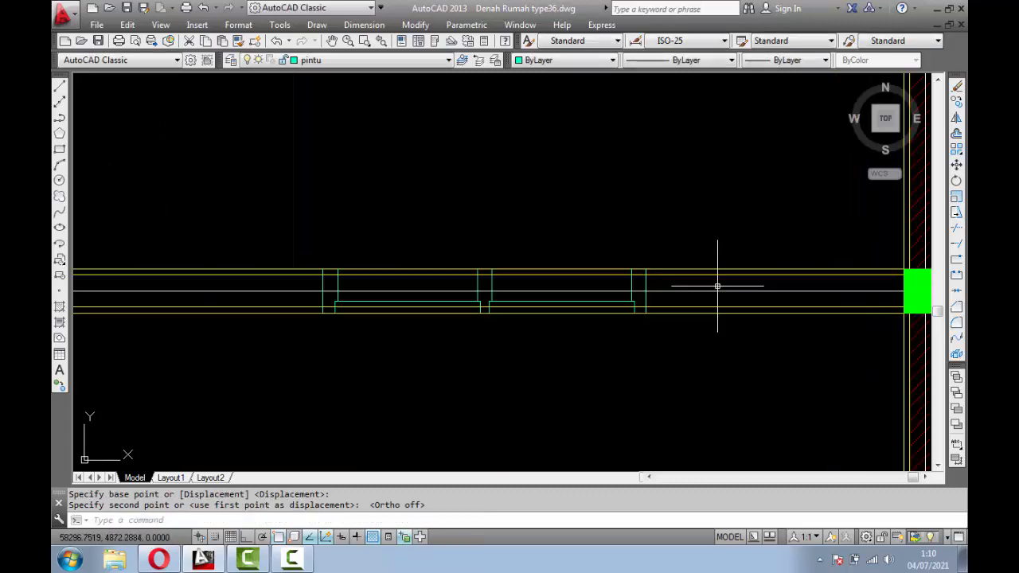
key(Return)
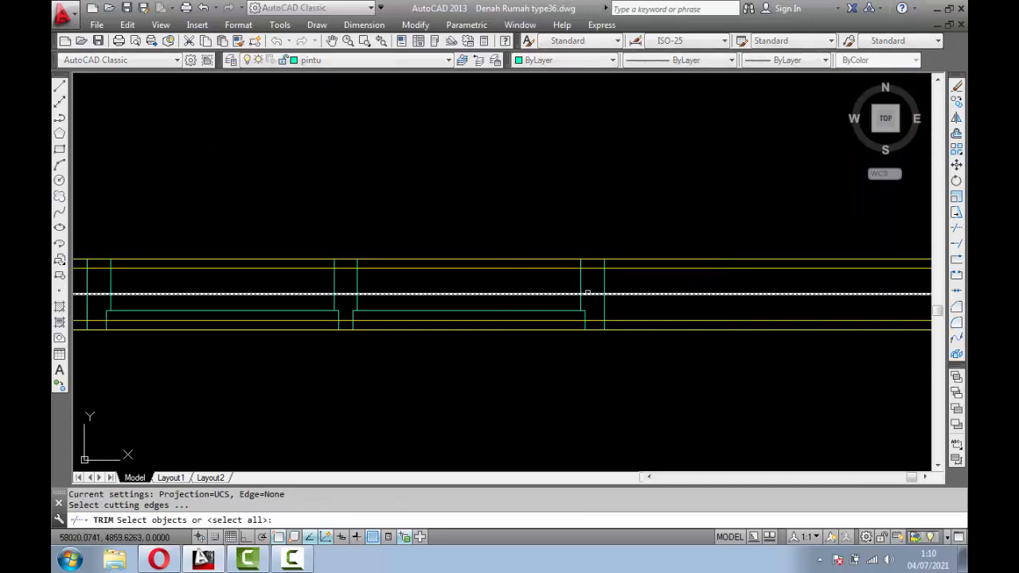
scroll(588, 292, up, 1)
click(634, 288)
click(608, 278)
scroll(535, 296, down, 2)
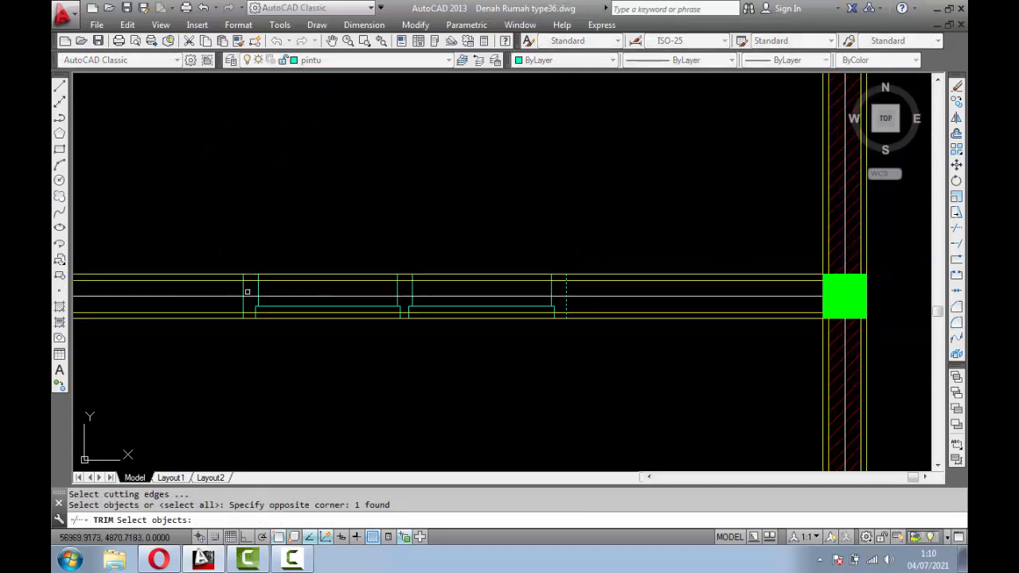
scroll(425, 284, up, 3)
click(458, 274)
click(448, 284)
scroll(450, 281, down, 1)
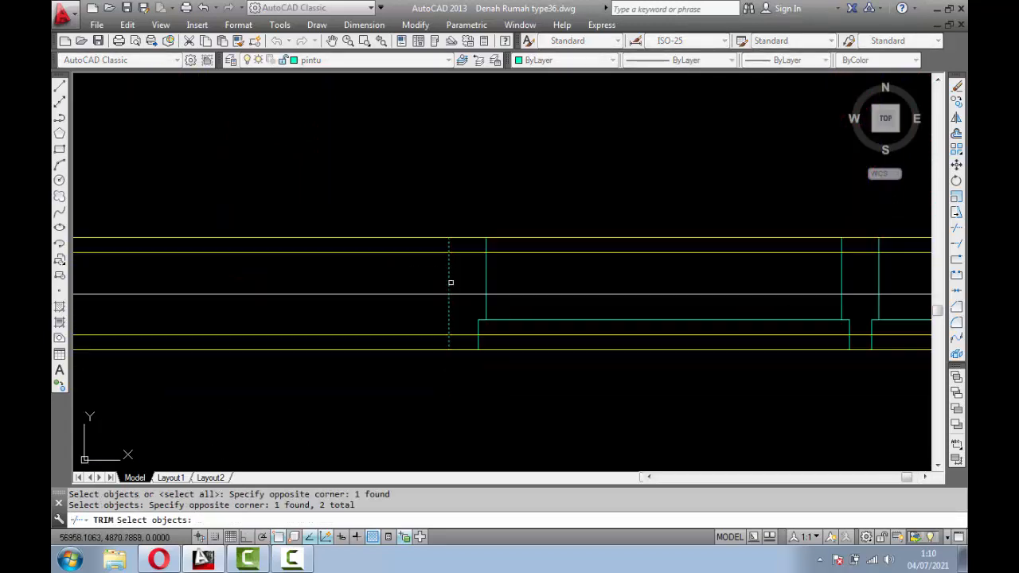
middle_drag(490, 293, 391, 291)
key(Return)
scroll(364, 333, up, 2)
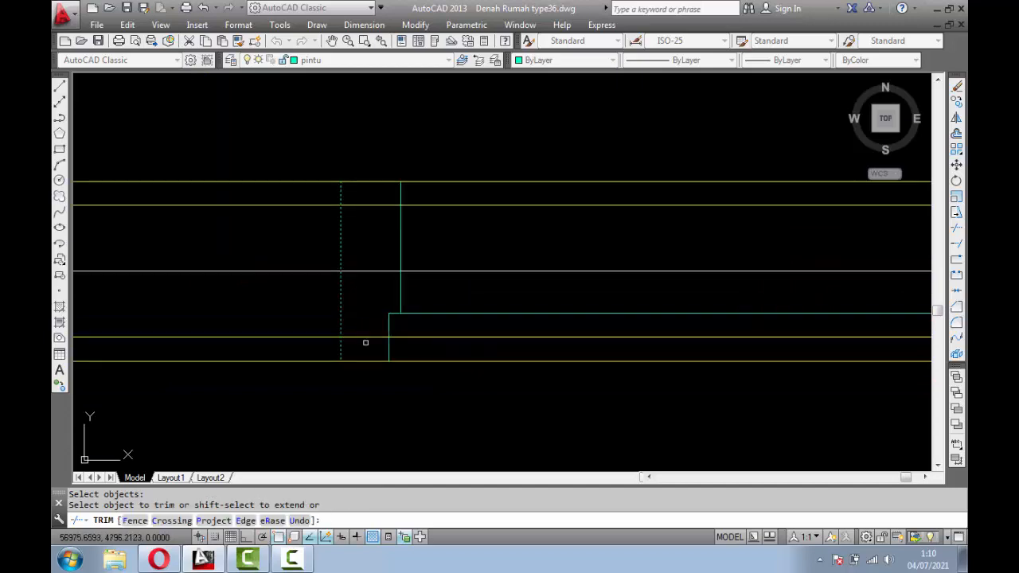
click(366, 194)
key(Return)
scroll(444, 313, down, 6)
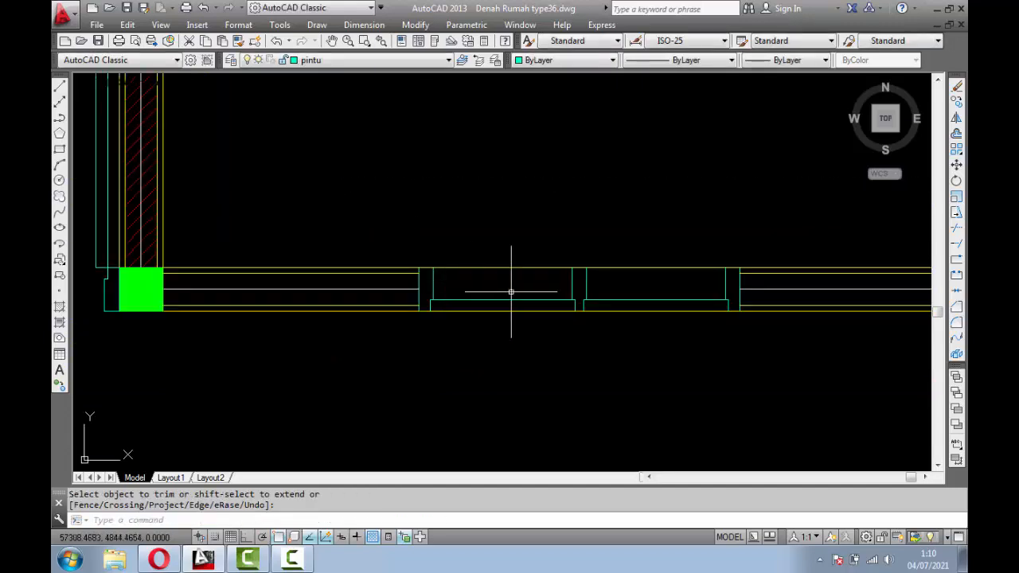
middle_drag(511, 292, 473, 313)
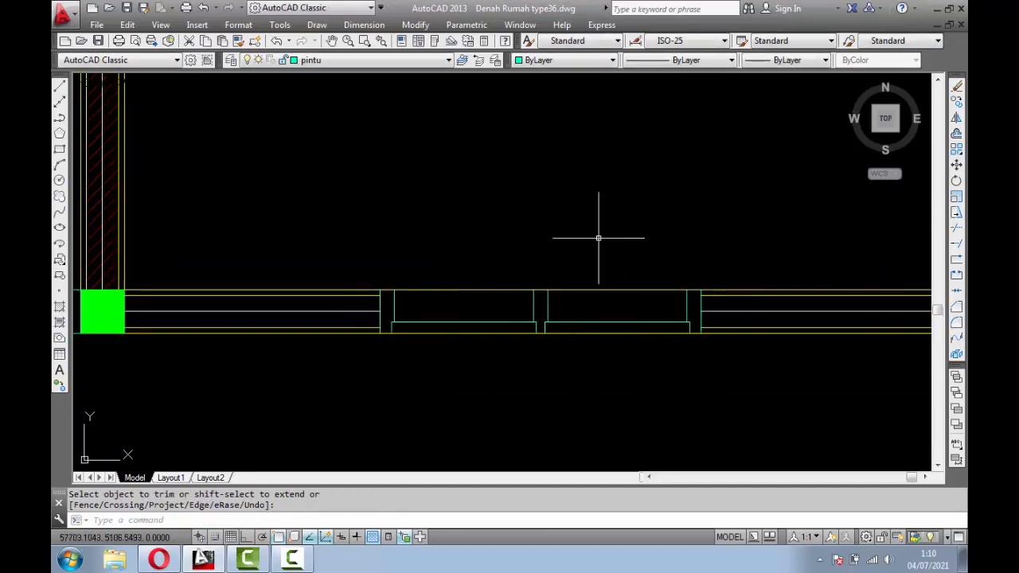
Step: Delete the brick hatch from the horizontal wall between the left column and the door frame
scroll(596, 223, down, 6)
scroll(588, 247, up, 2)
middle_drag(588, 247, 599, 279)
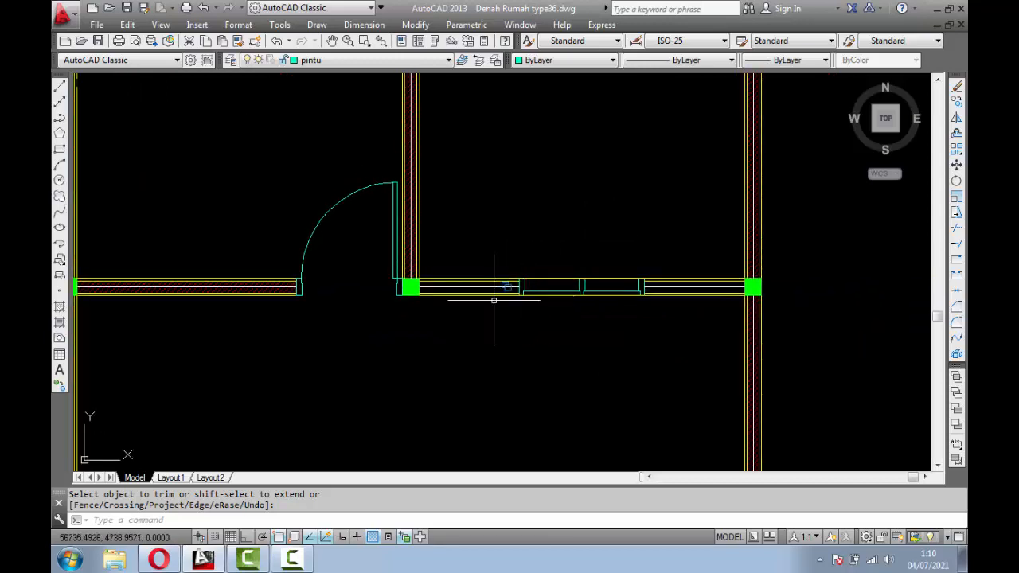
scroll(494, 300, down, 2)
scroll(334, 280, up, 4)
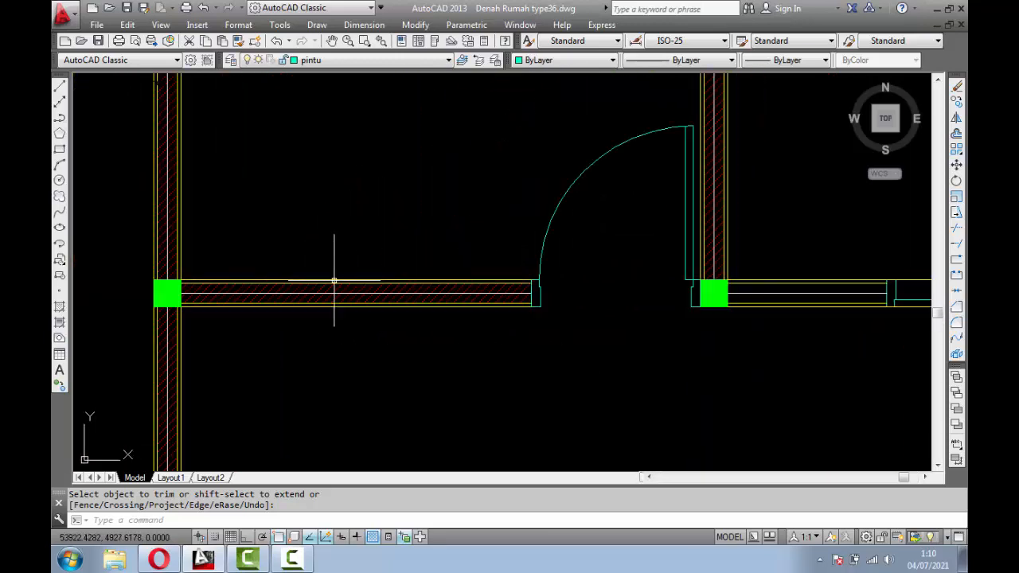
scroll(334, 280, up, 2)
key(Return)
click(441, 296)
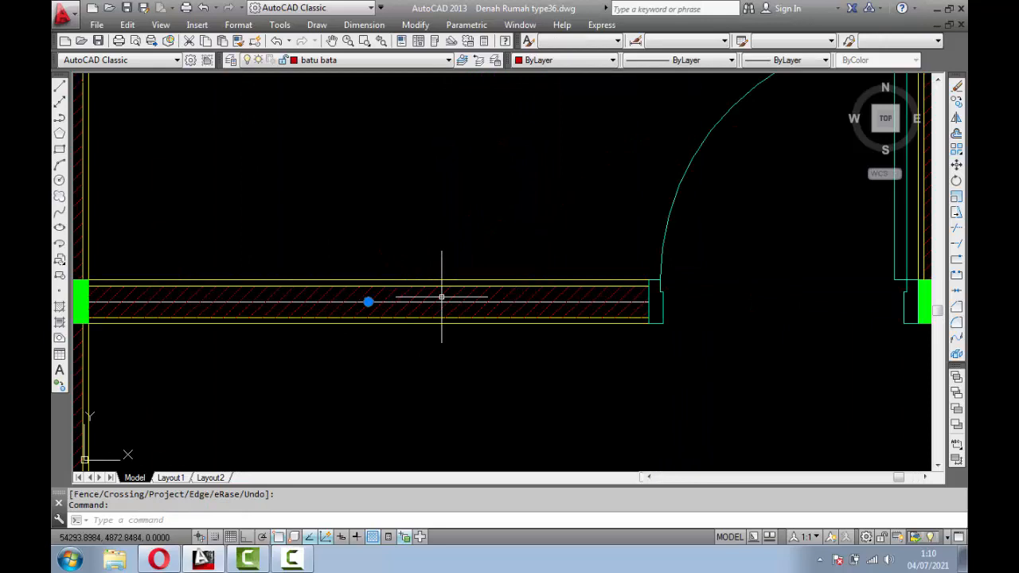
key(Delete)
scroll(439, 315, down, 1)
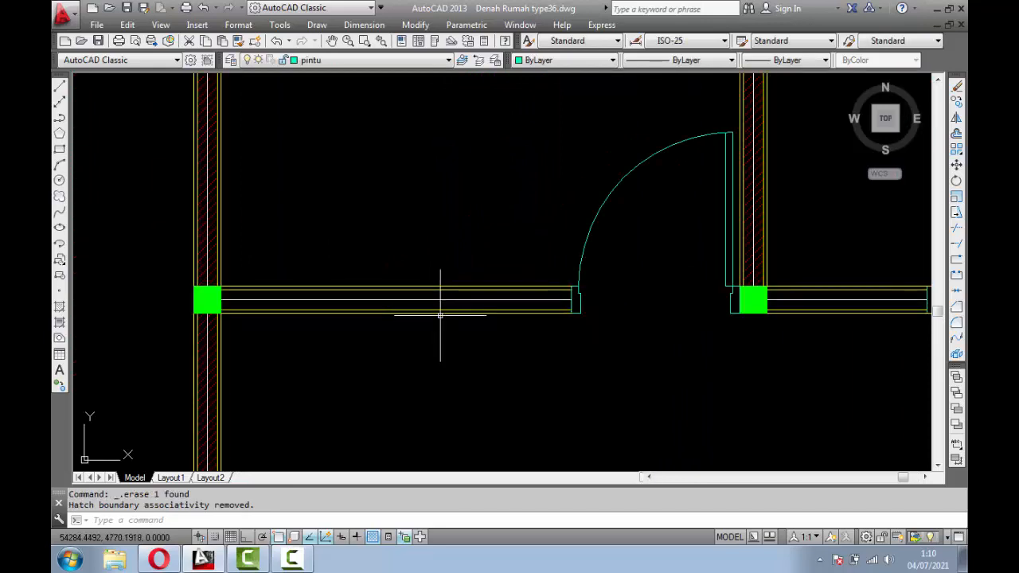
click(439, 315)
key(Escape)
scroll(439, 315, down, 2)
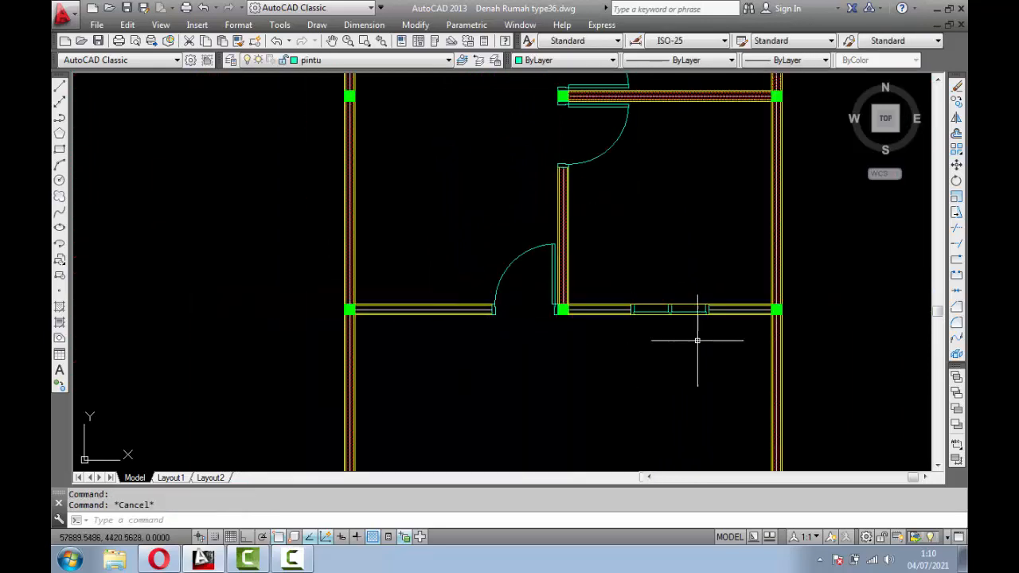
Step: Copy the two-sash window block to the free space just below the wall left of the door
scroll(677, 312, up, 1)
scroll(701, 313, up, 1)
click(523, 262)
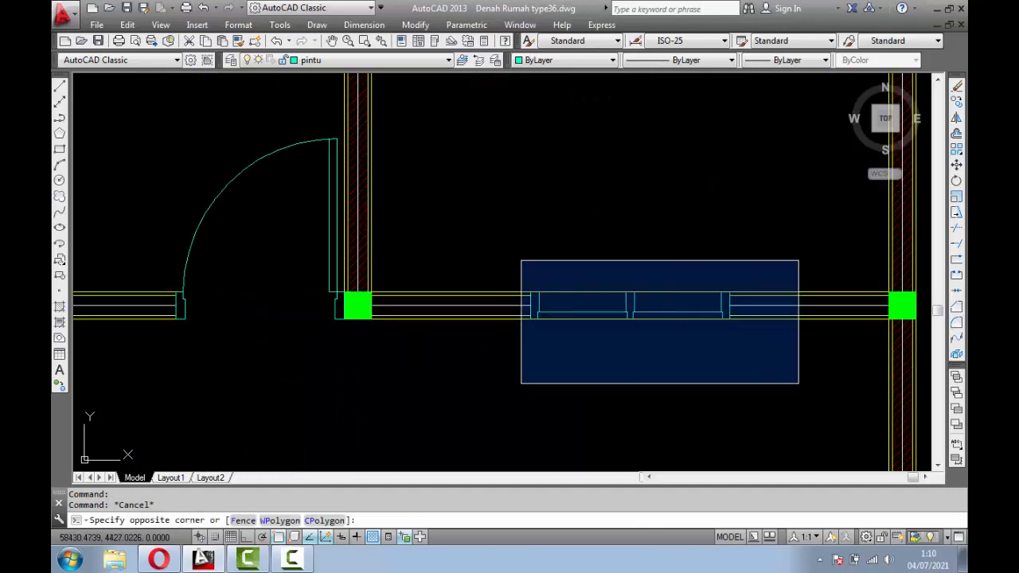
click(796, 381)
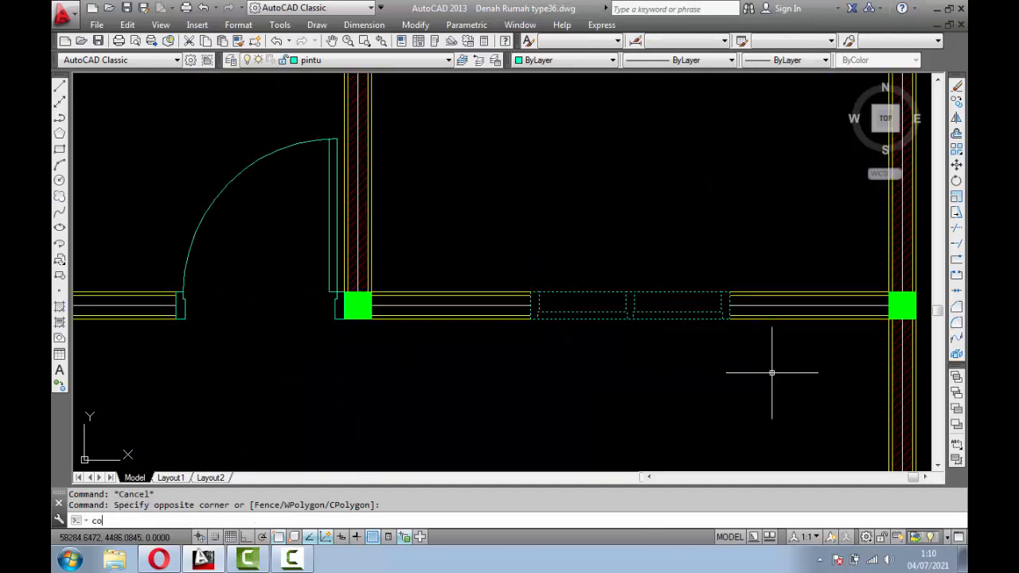
text(co)
key(Return)
click(668, 310)
scroll(459, 359, down, 1)
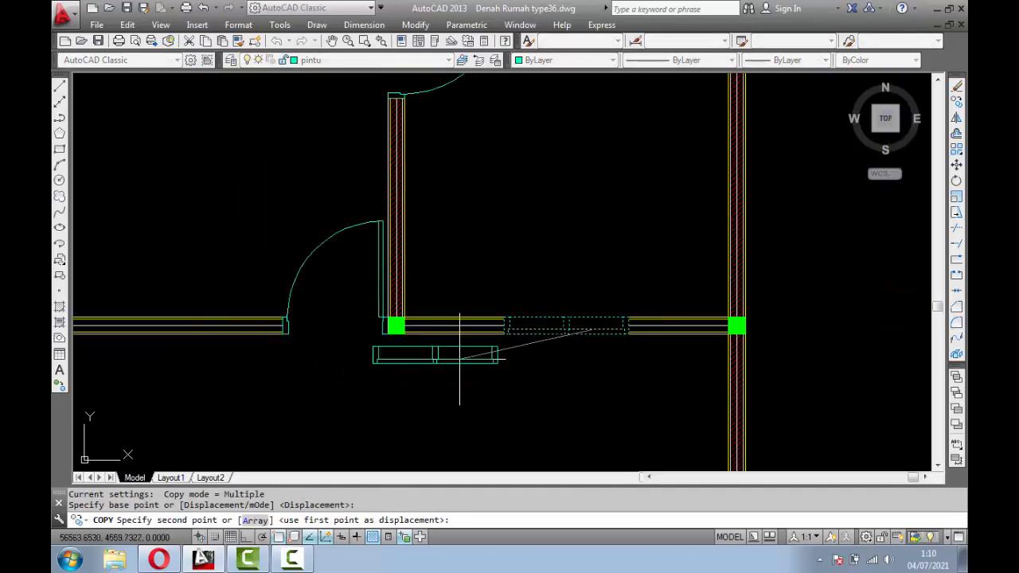
middle_drag(459, 360, 619, 368)
click(422, 375)
scroll(401, 379, up, 2)
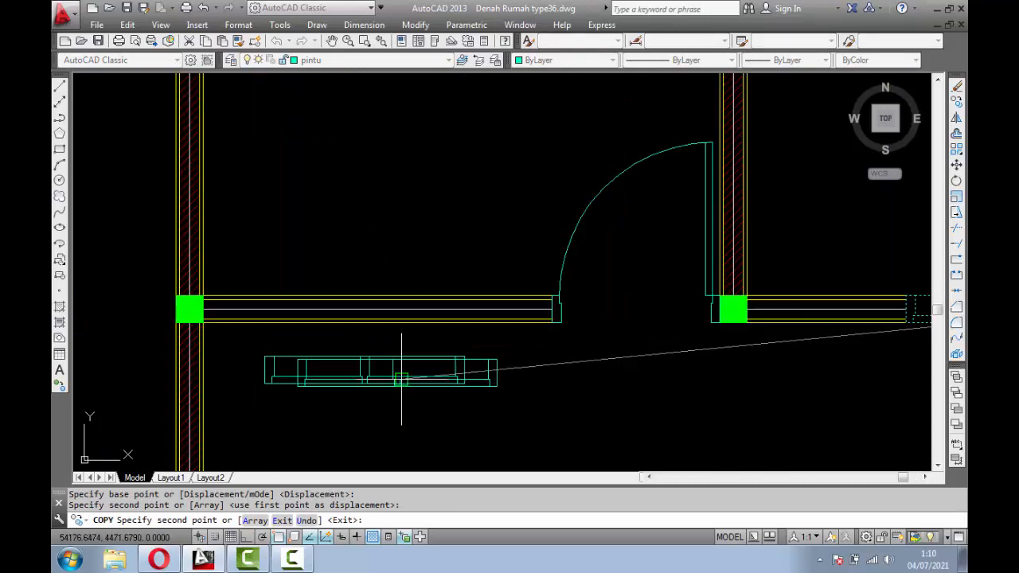
scroll(401, 380, up, 1)
key(Return)
Step: Move the copied window by its lower midpoint to the midpoint of the left wall's lower line
middle_drag(414, 371, 514, 343)
scroll(573, 358, up, 2)
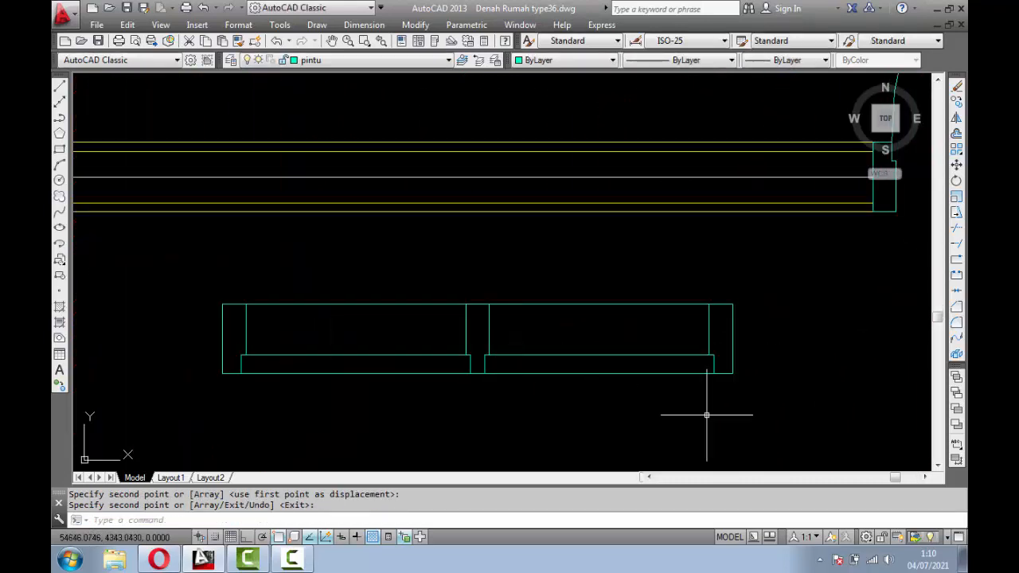
click(753, 421)
click(207, 254)
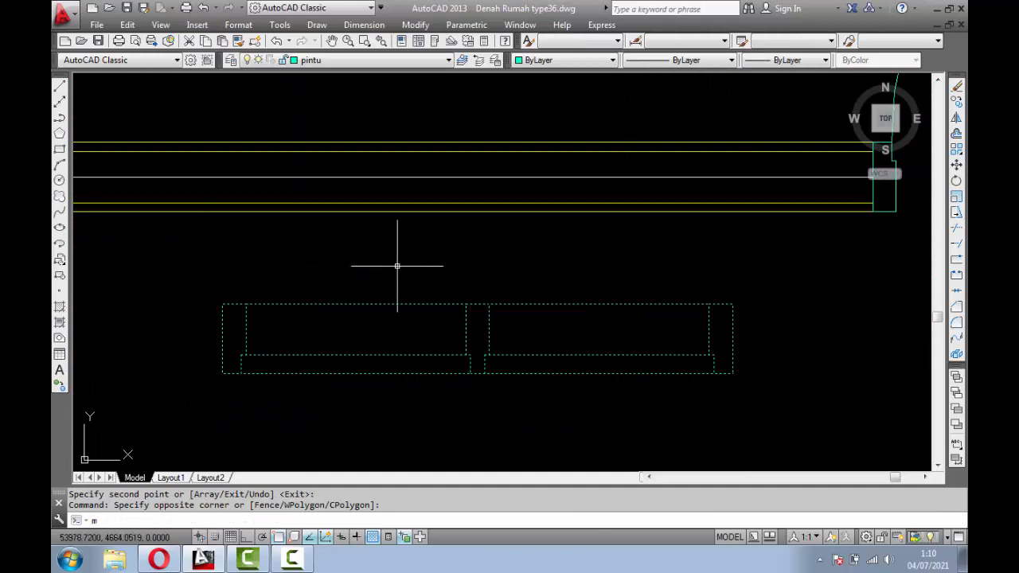
key(Return)
scroll(450, 280, down, 1)
click(468, 338)
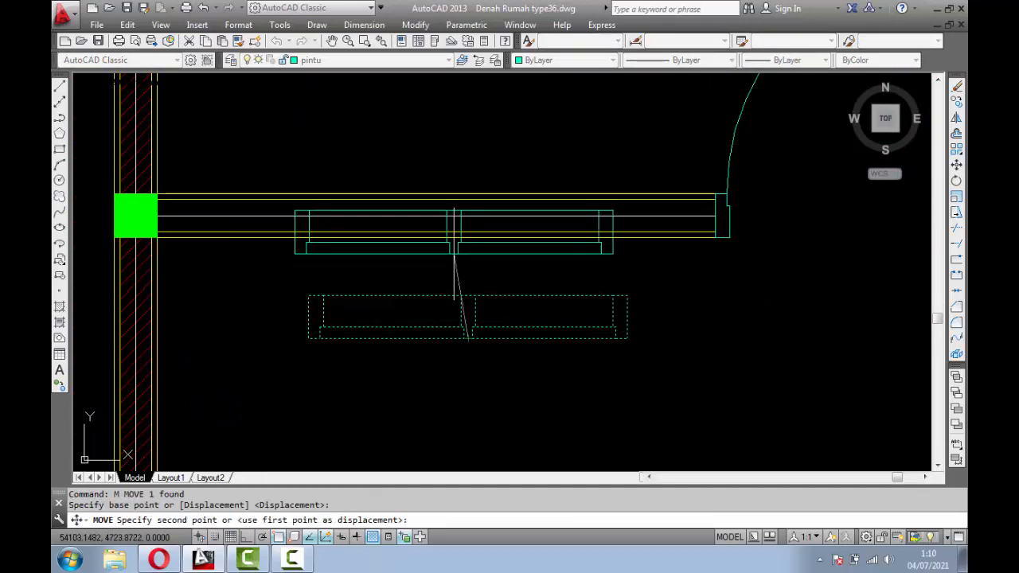
click(436, 238)
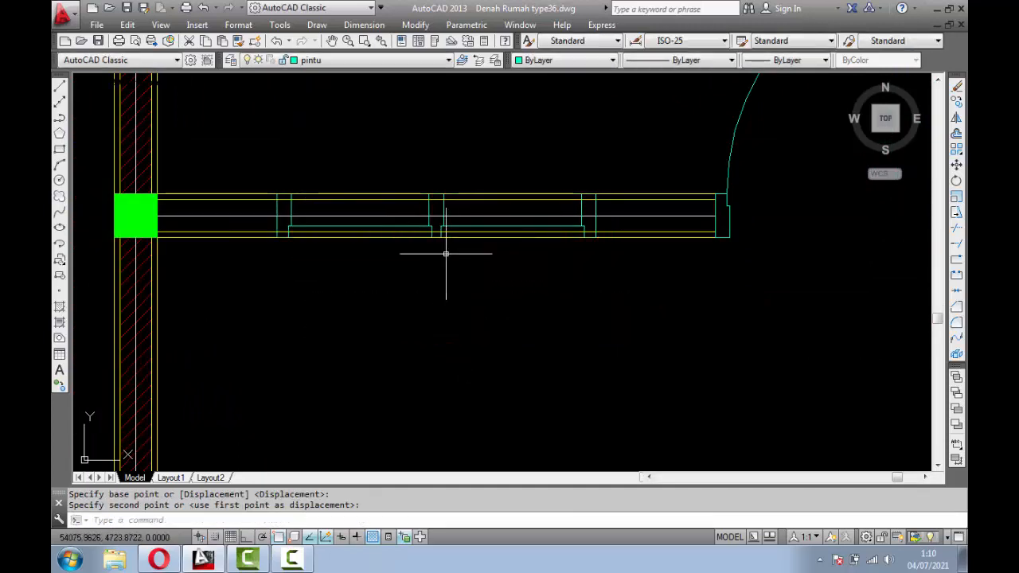
Step: Trim the inner wall lines and centre line running through the left window between its two outer edges
scroll(296, 195, up, 4)
text(tr)
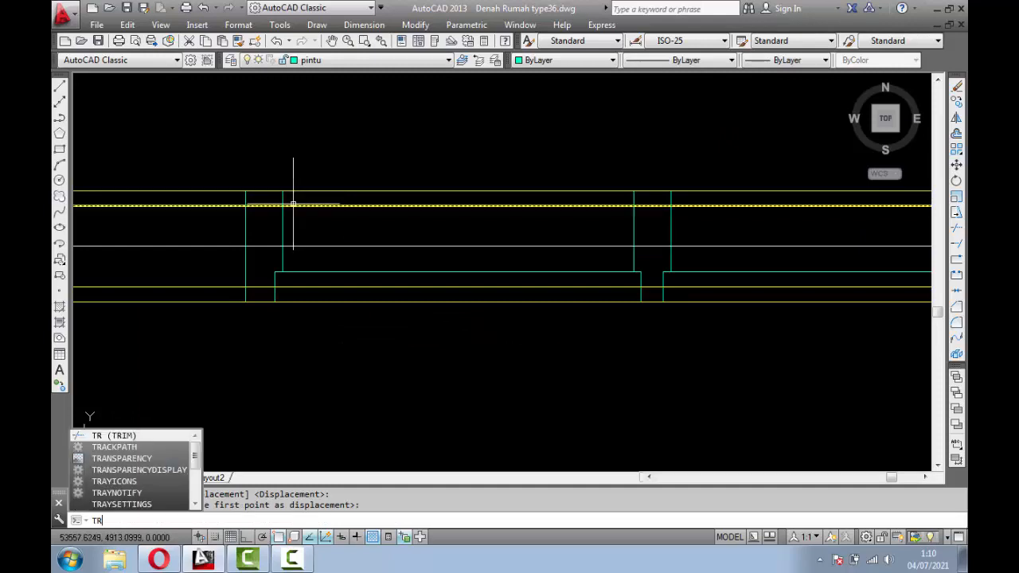
key(Return)
click(266, 220)
click(228, 230)
scroll(338, 230, down, 2)
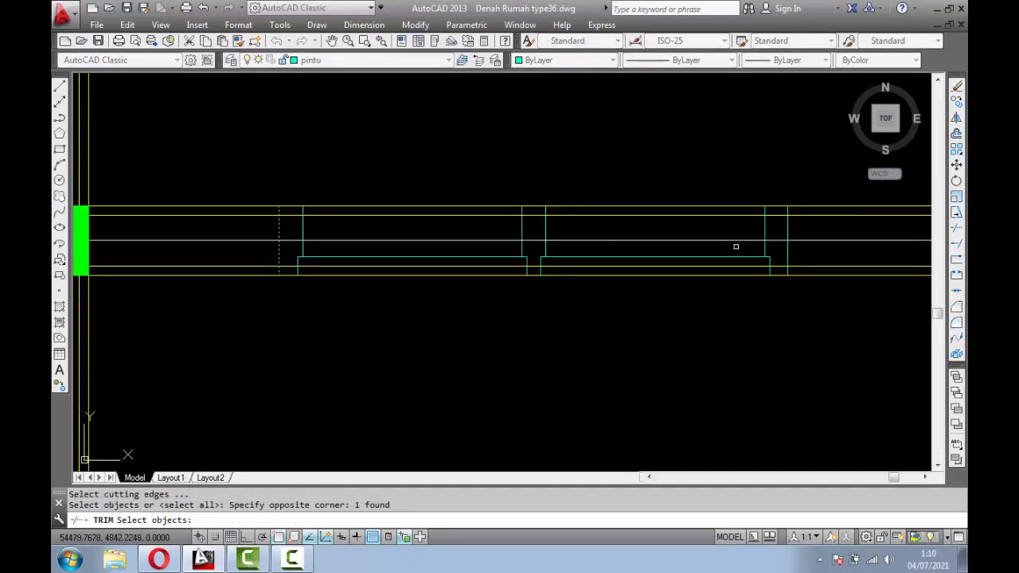
click(797, 235)
click(785, 228)
key(Return)
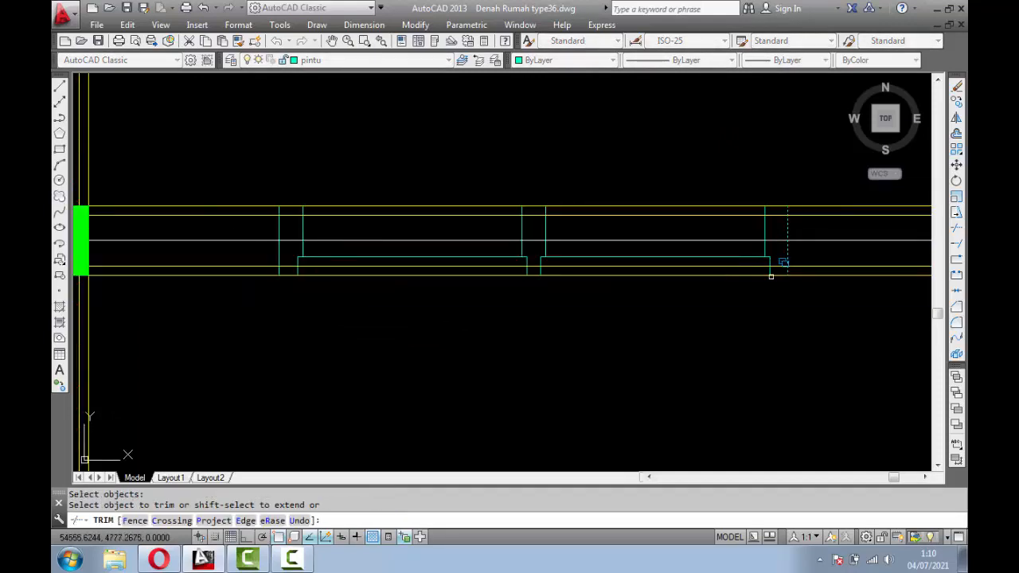
click(774, 211)
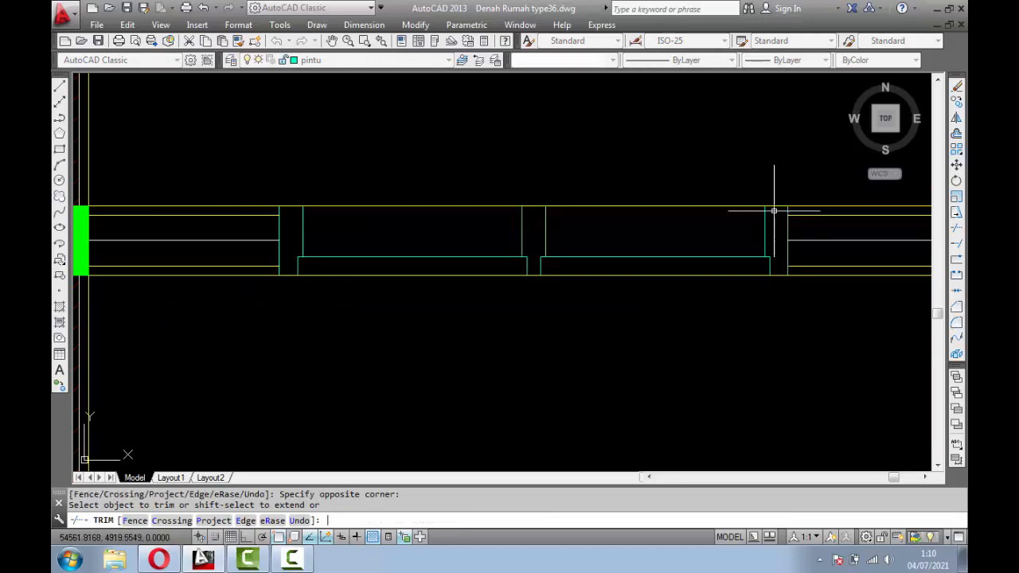
key(Return)
scroll(668, 241, down, 6)
middle_drag(754, 253, 491, 300)
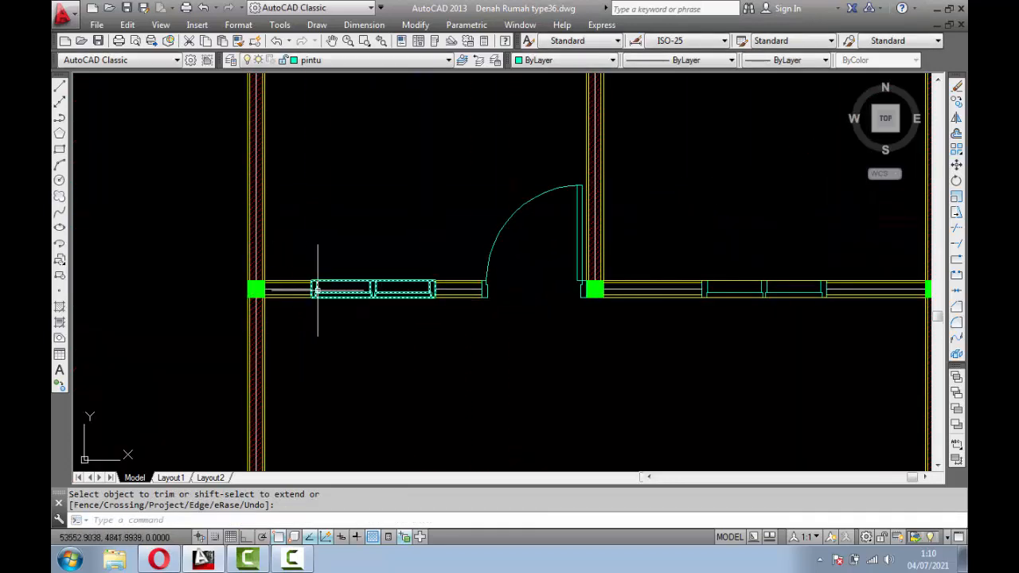
key(Return)
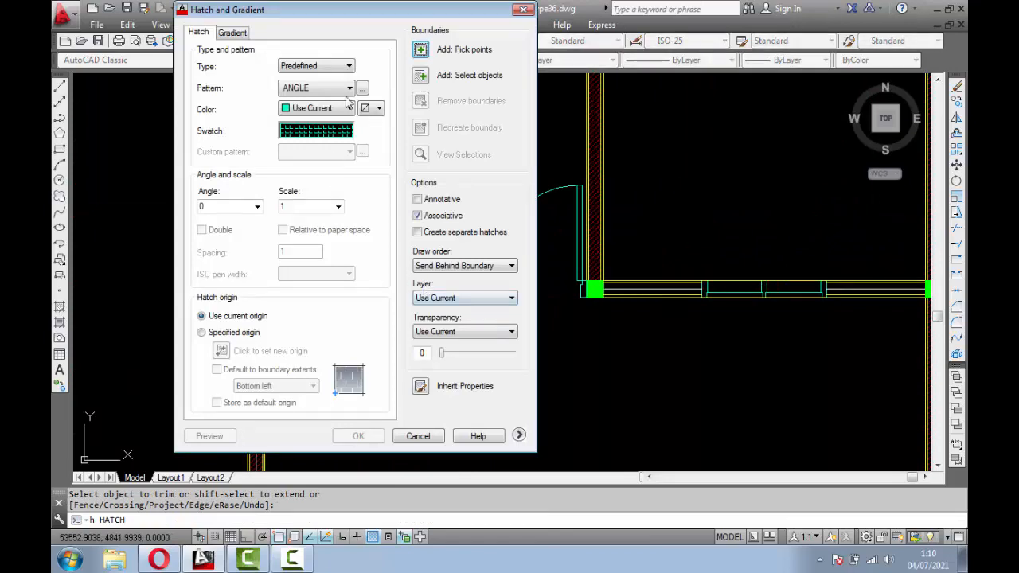
drag(344, 22, 638, 69)
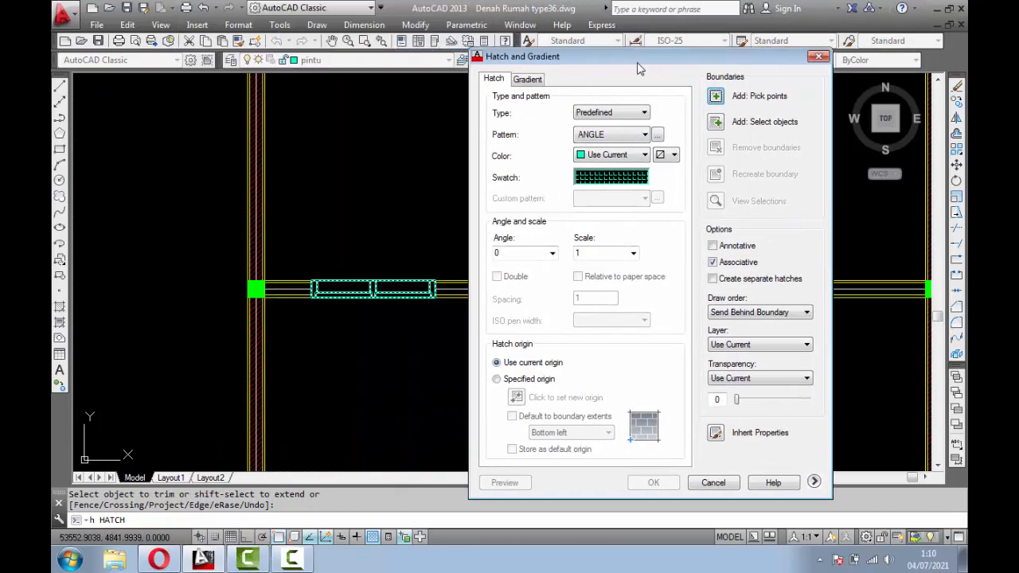
click(713, 483)
Step: Check the layer, pattern and scale of the existing brick hatch in the left vertical wall
scroll(279, 216, up, 3)
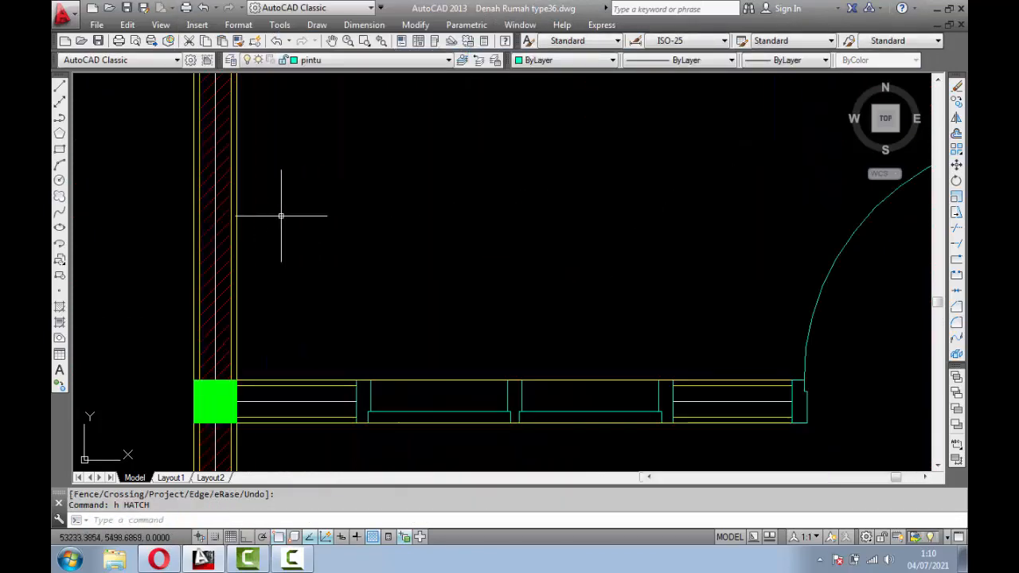
click(225, 226)
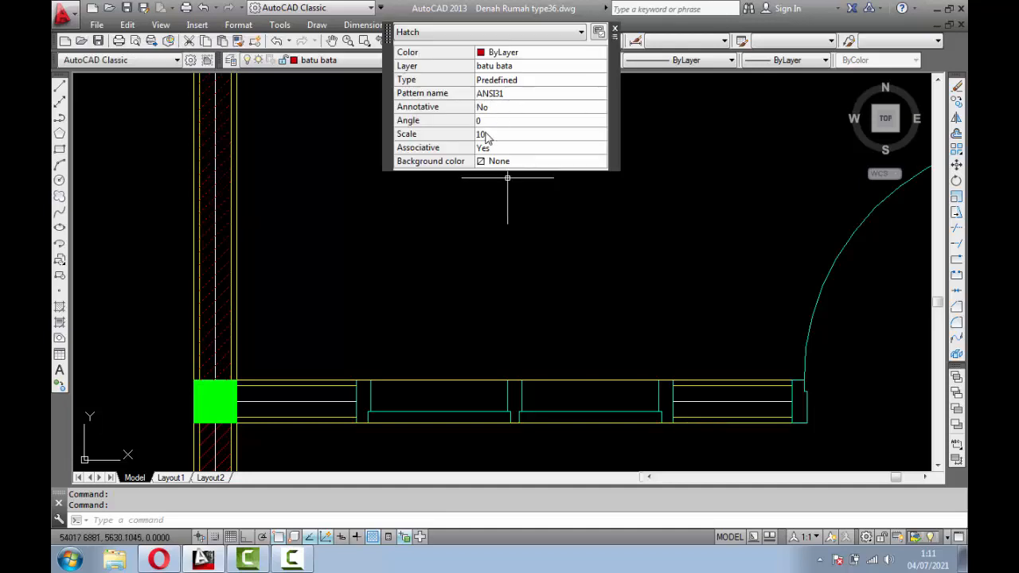
key(Escape)
scroll(522, 220, down, 2)
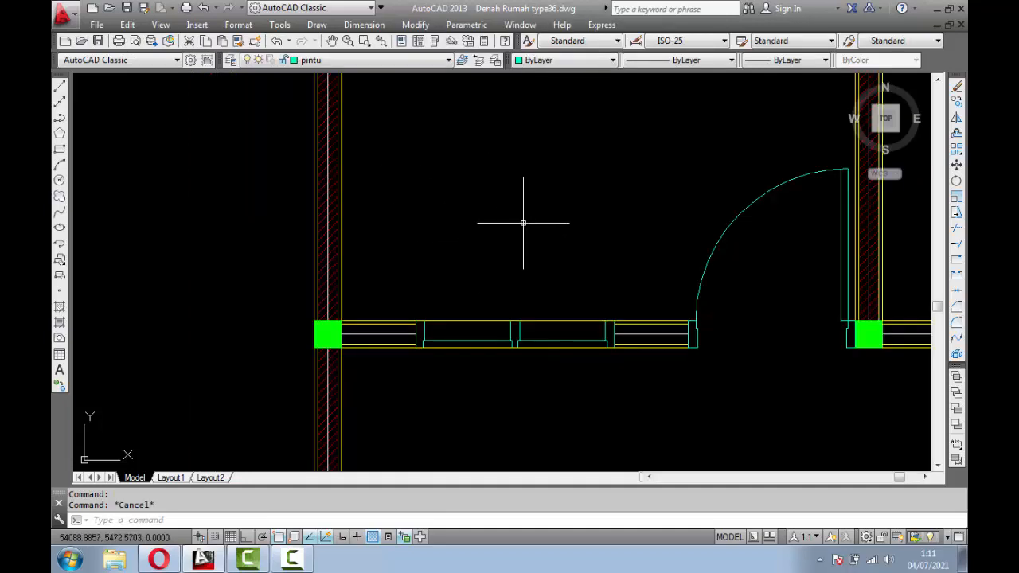
Step: Hatch the wall segments on both sides of the left window with the ANSI31 pattern at scale 10
key(Return)
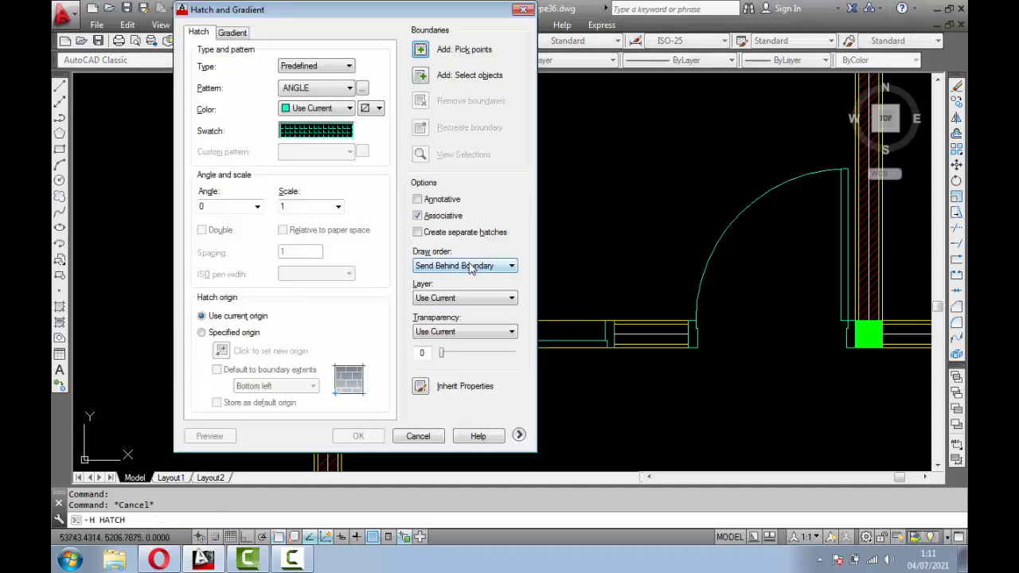
click(362, 89)
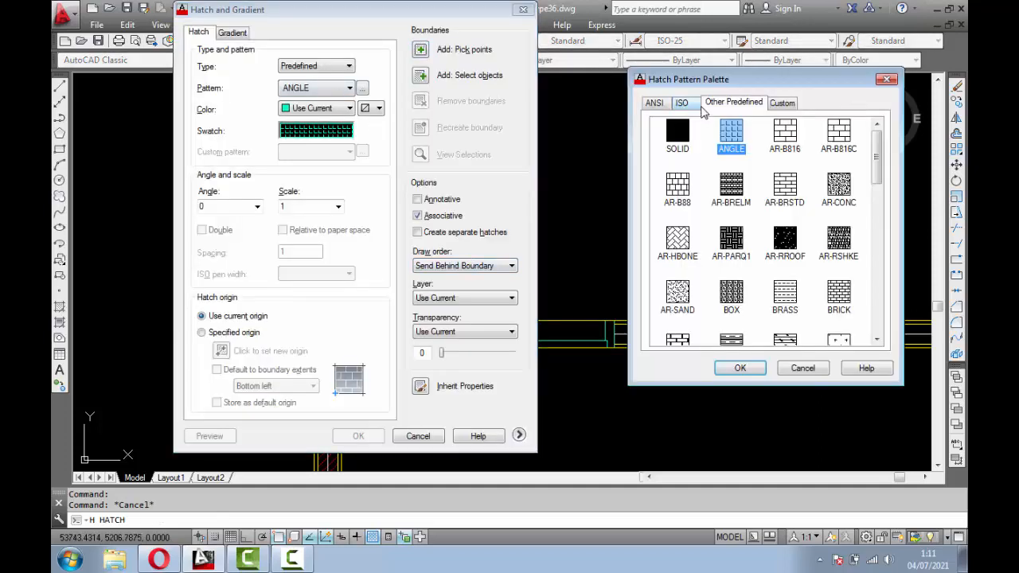
click(654, 104)
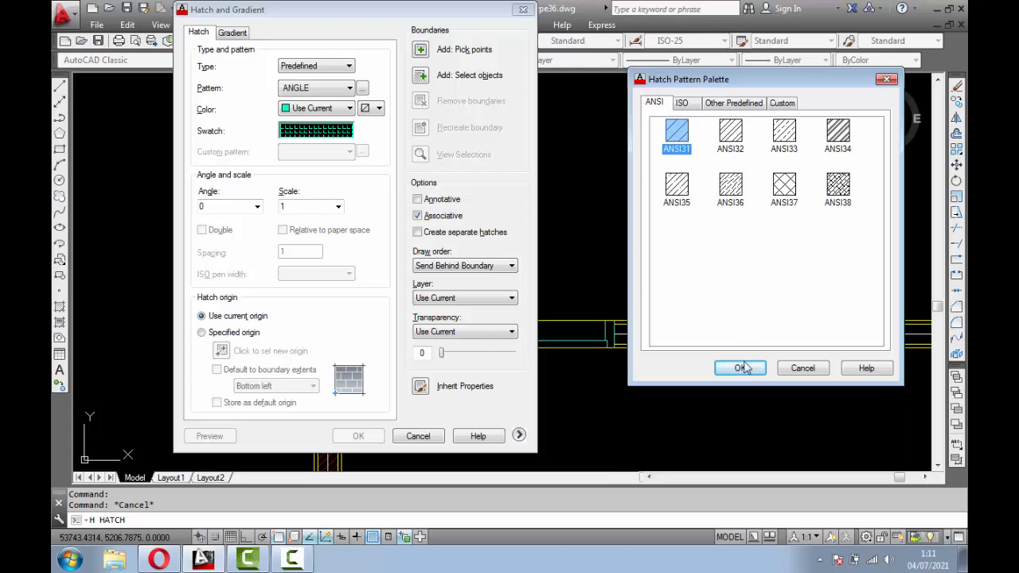
click(740, 368)
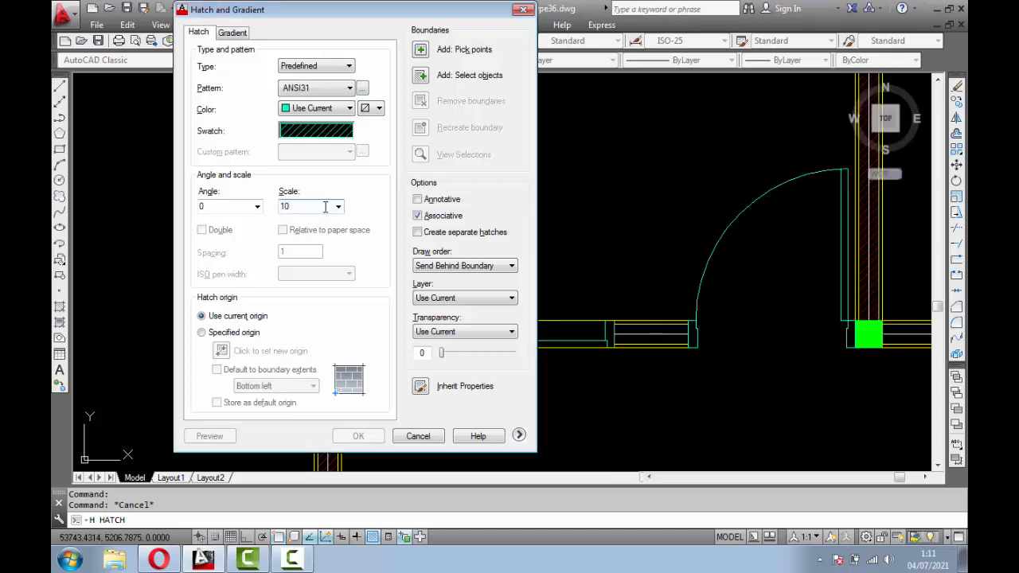
text(10)
click(427, 51)
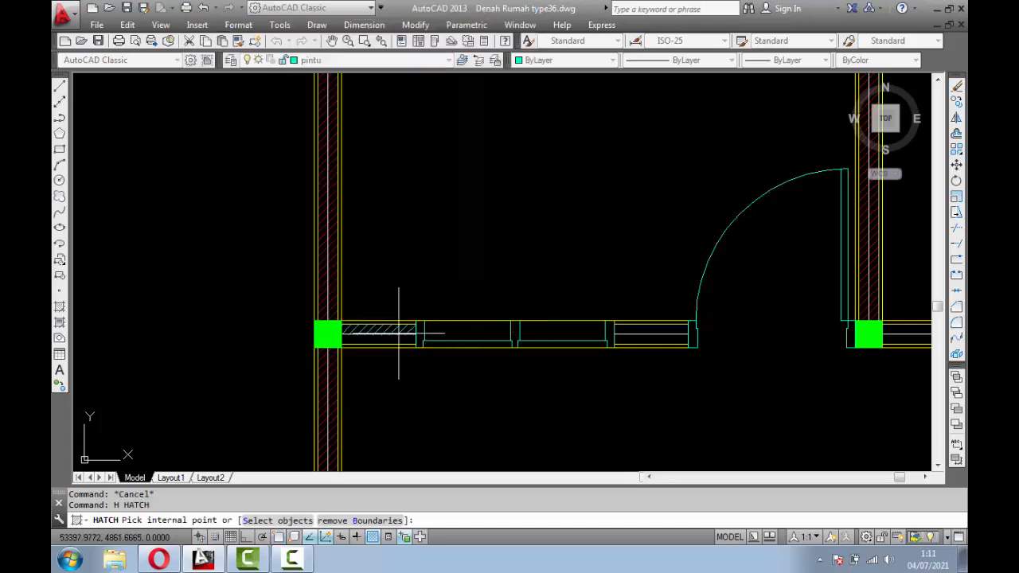
click(640, 334)
key(Return)
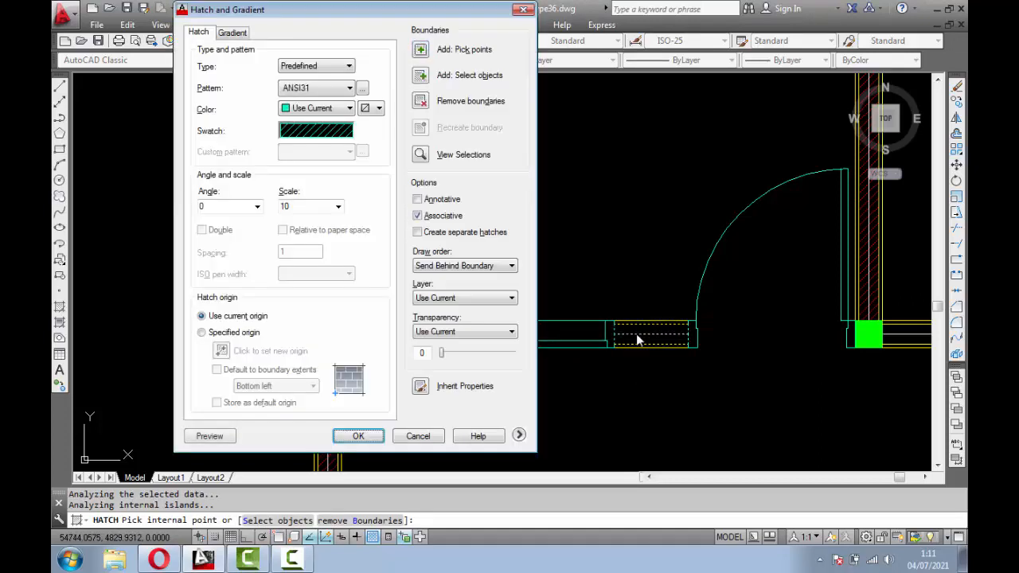
click(360, 436)
Step: Assign the new hatch beside the left window to the batu bata layer
click(398, 331)
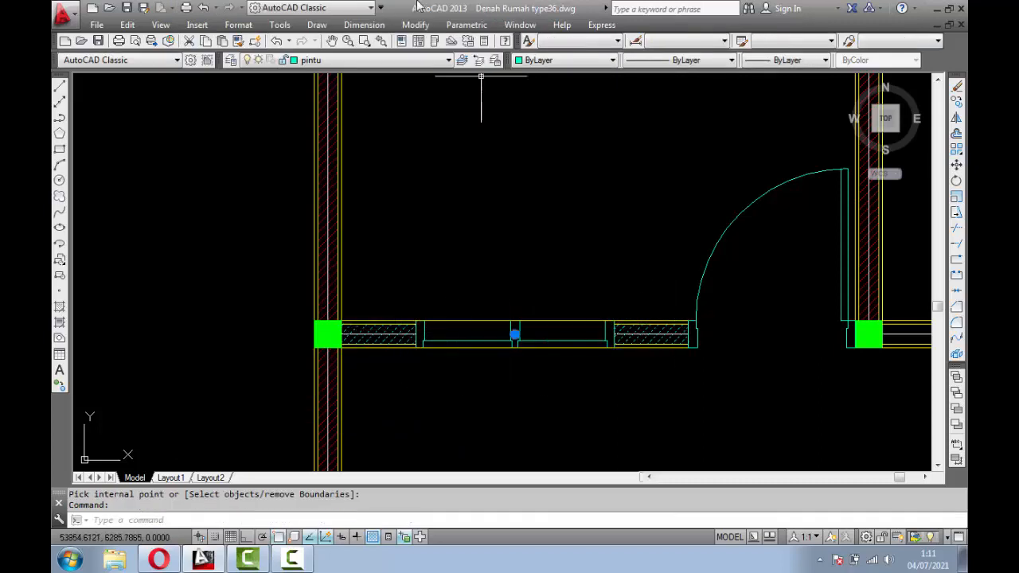
click(397, 60)
click(295, 95)
scroll(488, 182, down, 3)
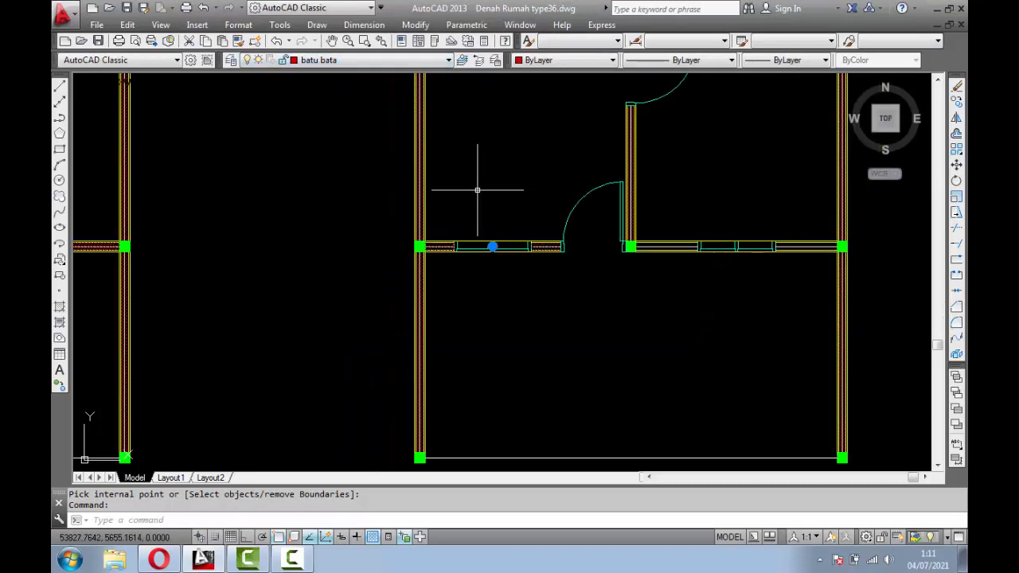
key(Escape)
Step: Make batu bata the current layer for hatching the wall around the right window
scroll(576, 263, up, 2)
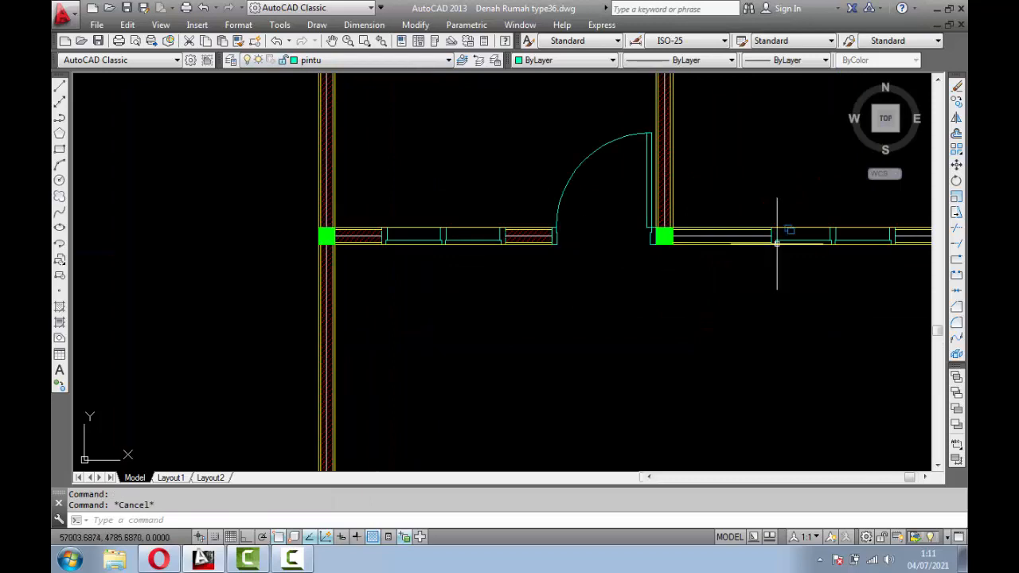
middle_drag(780, 227, 339, 257)
click(377, 63)
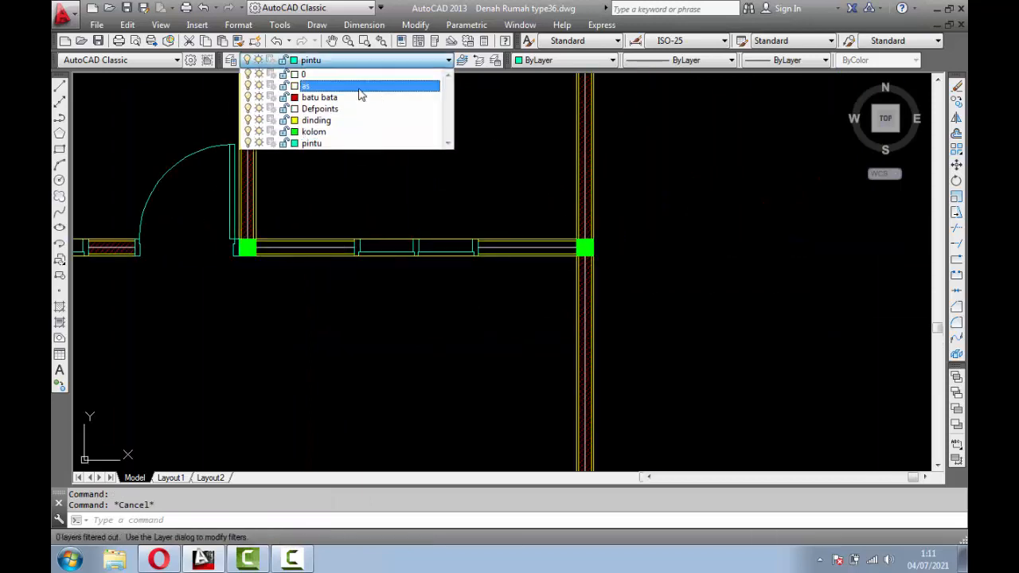
click(359, 93)
Step: Hatch the wall segments on both sides of the right window with the ANSI31 pattern at scale 10
text(h)
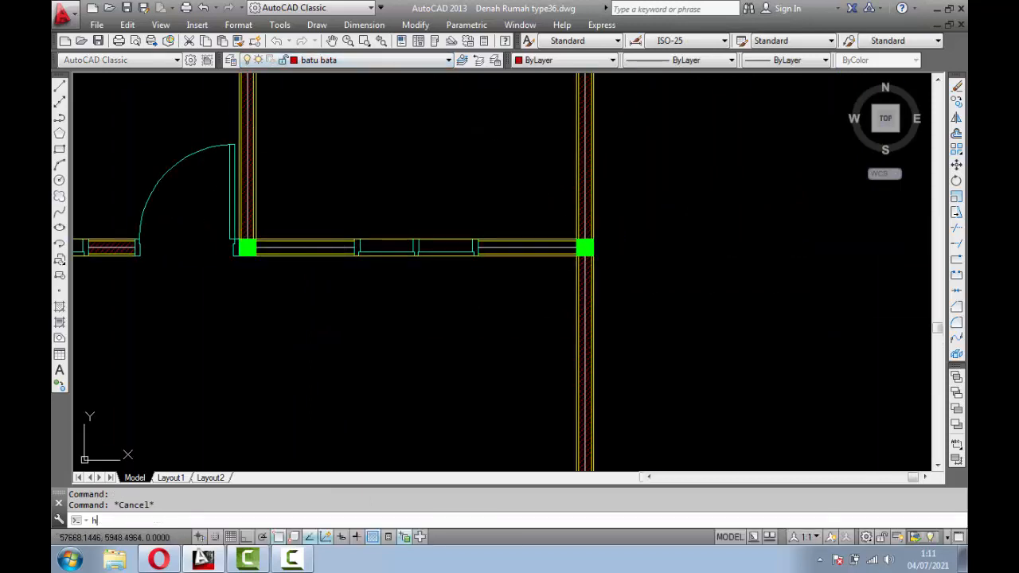
key(Return)
click(421, 50)
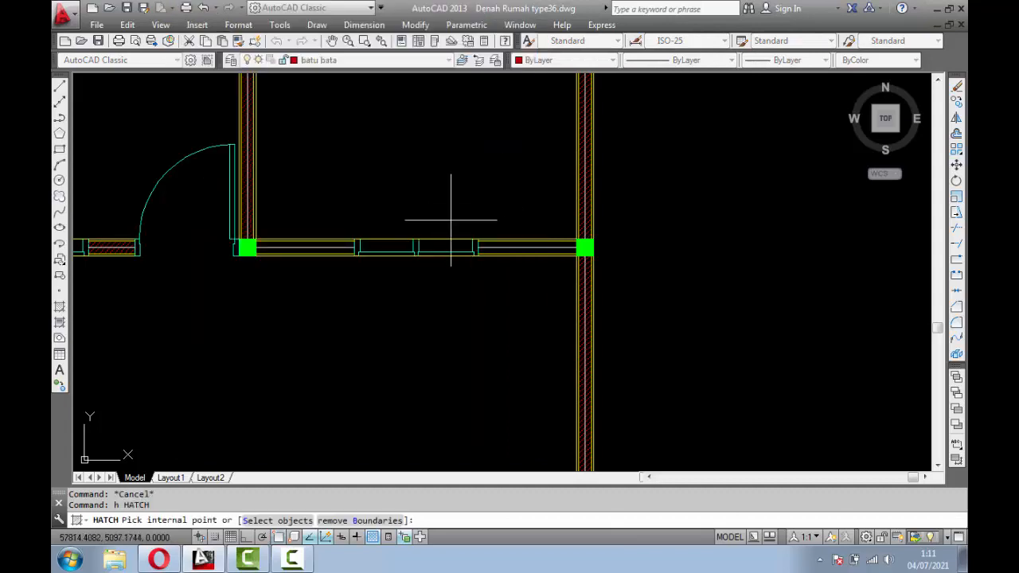
click(329, 242)
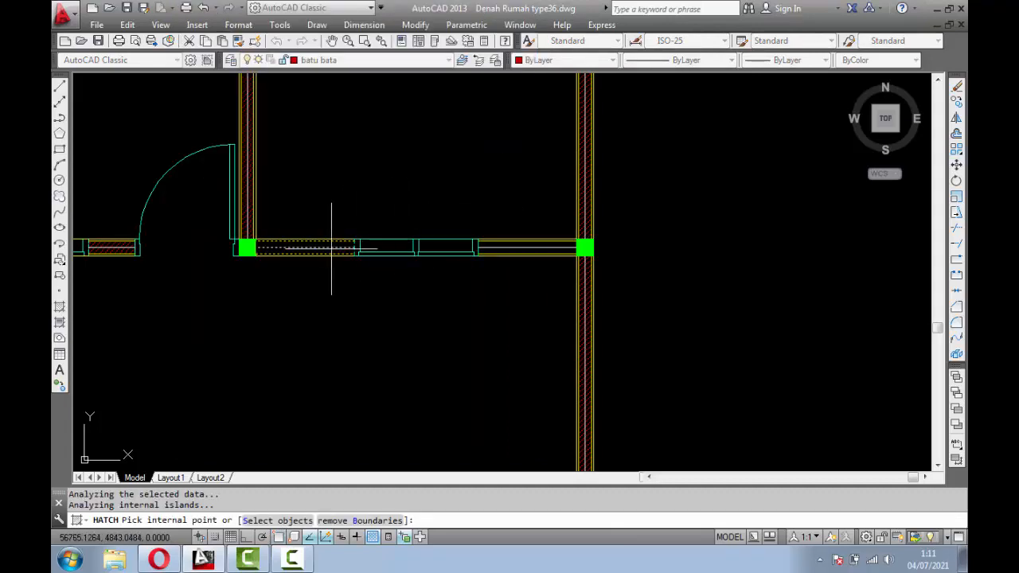
scroll(512, 249, up, 5)
key(Return)
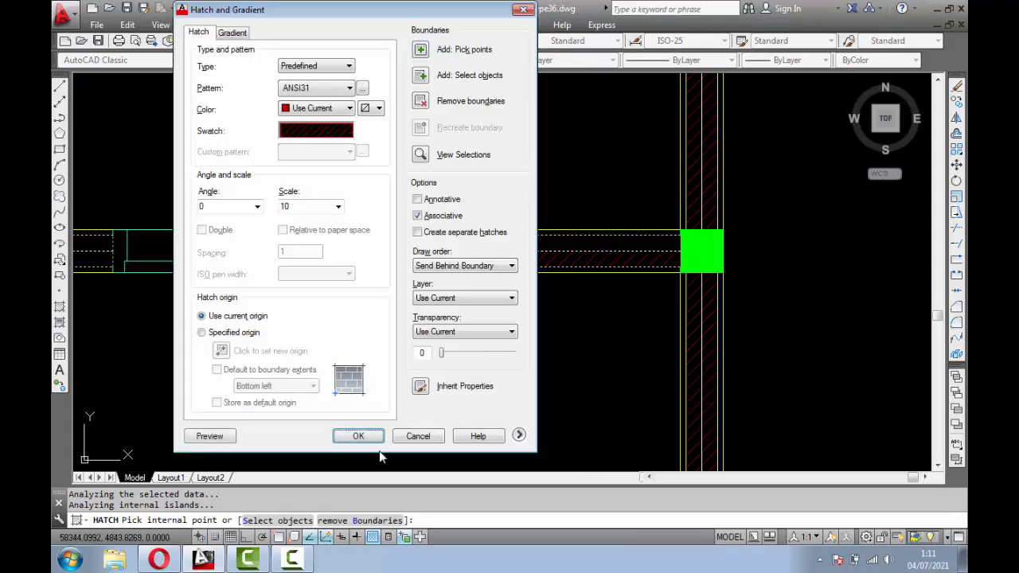
click(358, 436)
Step: Examine the rightmost plan as a whole and its front walls with the two windows and new hatching up close
scroll(557, 246, down, 6)
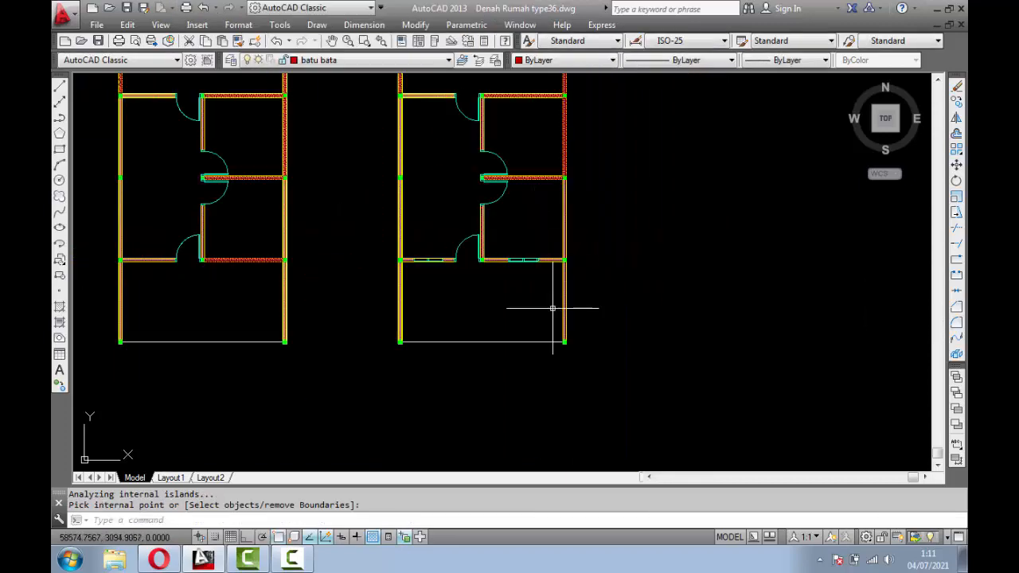
scroll(557, 311, up, 3)
scroll(519, 228, down, 6)
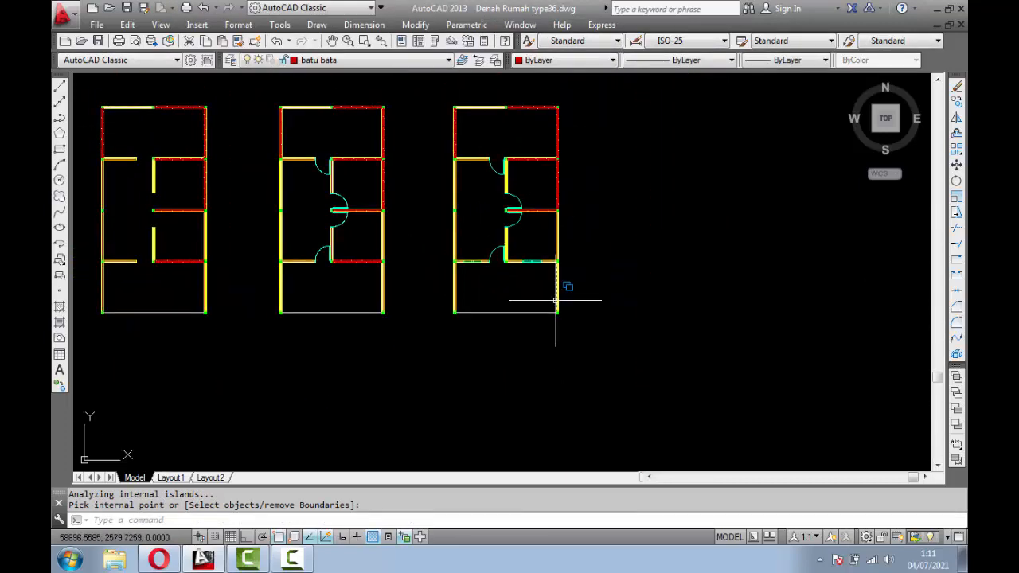
mouse_move(536, 223)
middle_down()
mouse_move(581, 305)
mouse_move(761, 266)
mouse_move(747, 275)
middle_up()
scroll(833, 221, up, 2)
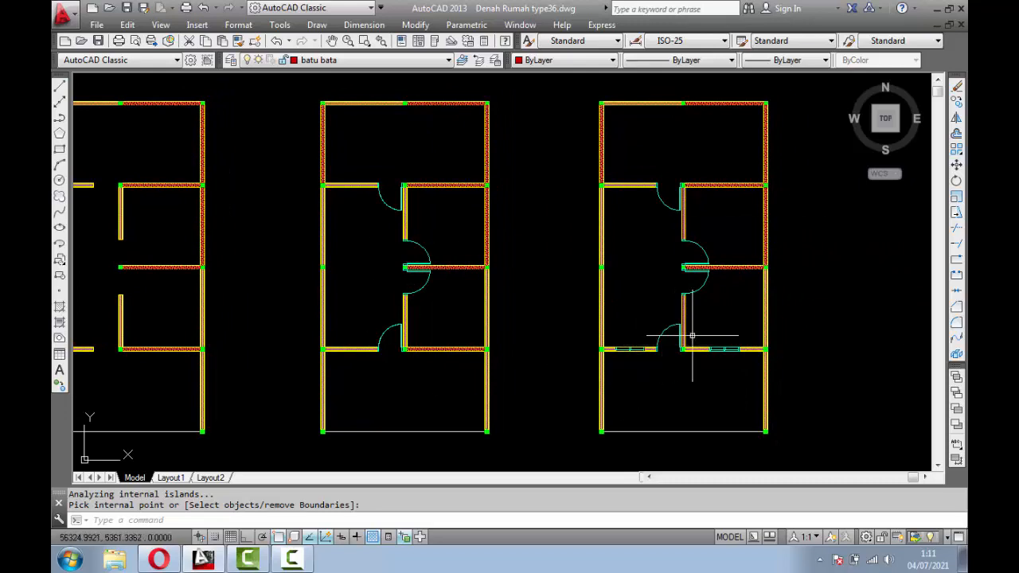
scroll(676, 342, up, 2)
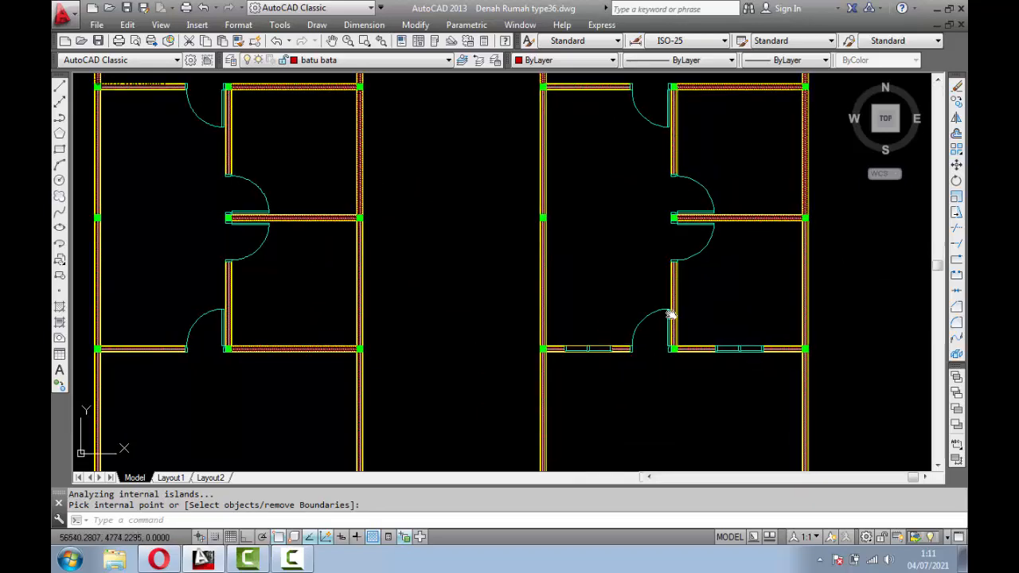
scroll(671, 315, up, 4)
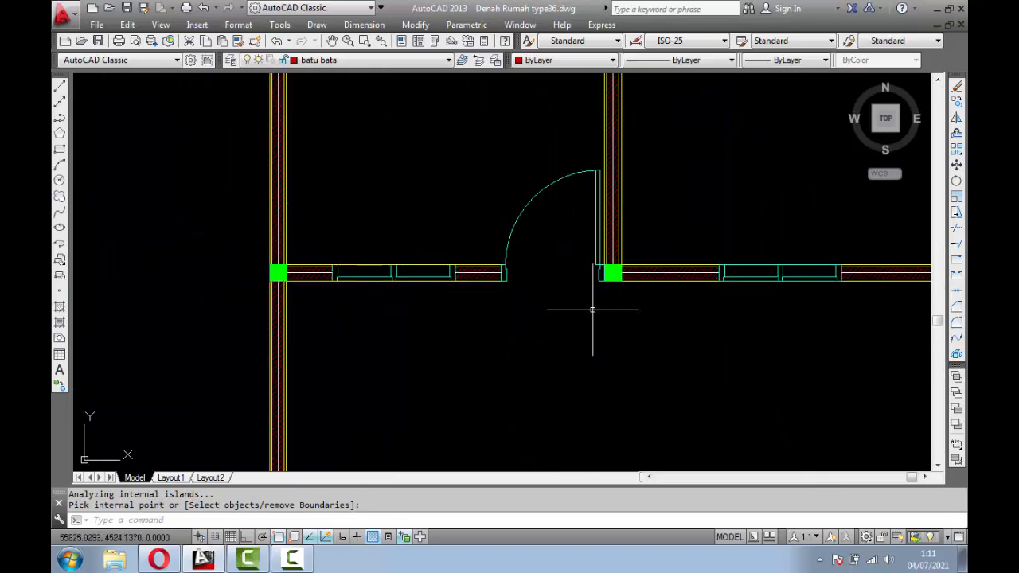
scroll(592, 309, down, 6)
mouse_move(589, 289)
middle_down()
mouse_move(594, 334)
mouse_move(641, 335)
middle_up()
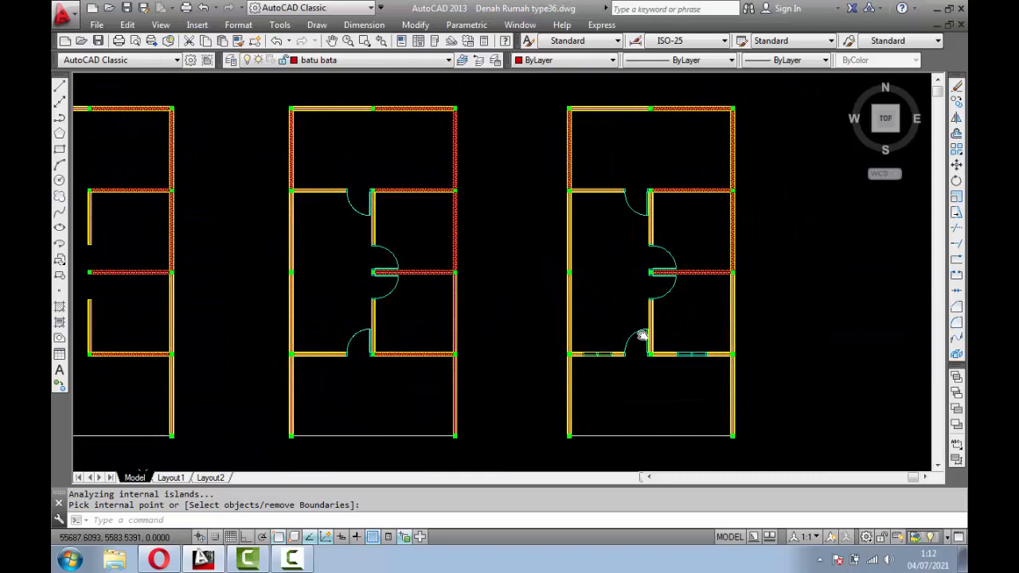